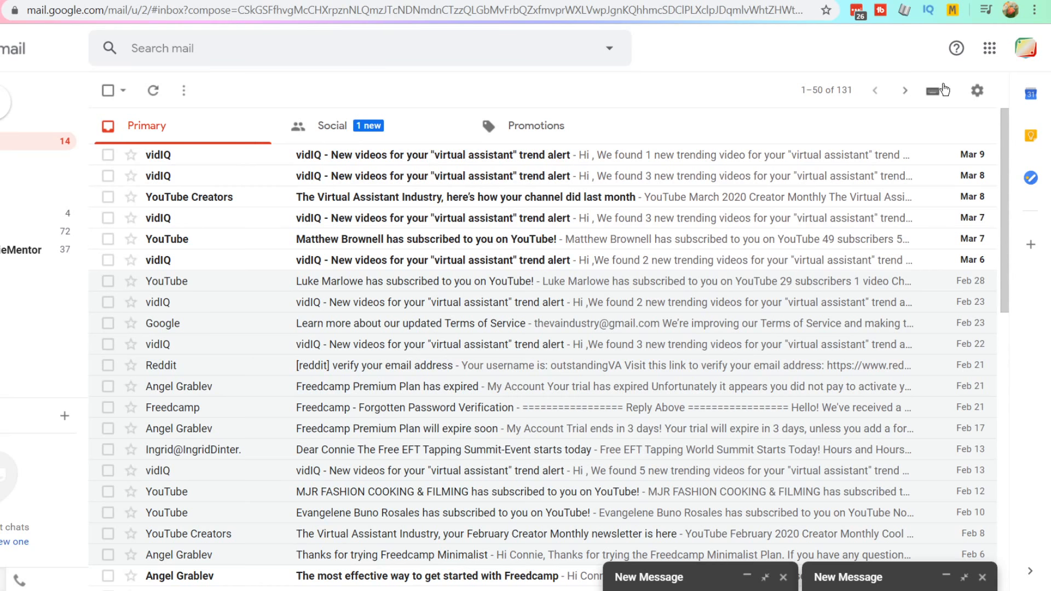
Open the general mail settings and go to the Signature section.
{"action": "left_click", "coordinate": [975, 94]}
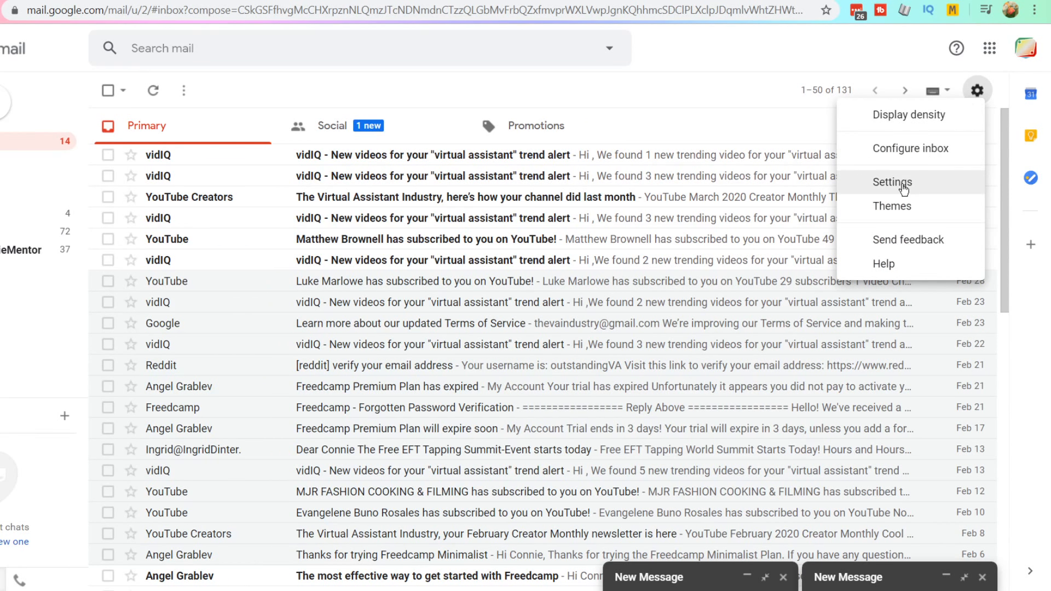
{"action": "left_click", "coordinate": [996, 89]}
{"action": "left_click", "coordinate": [977, 90]}
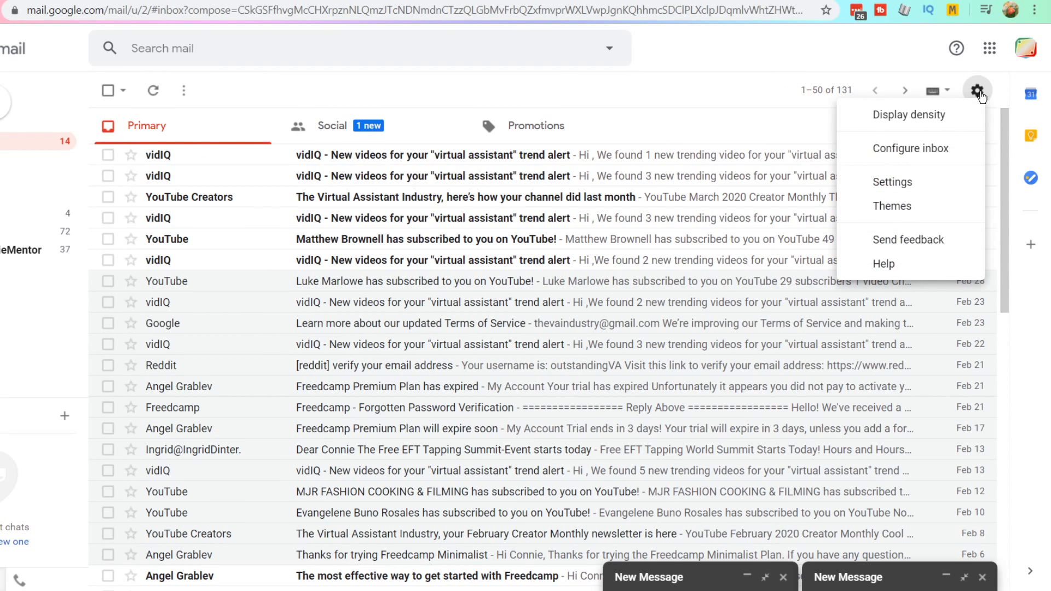
{"action": "left_click", "coordinate": [911, 180]}
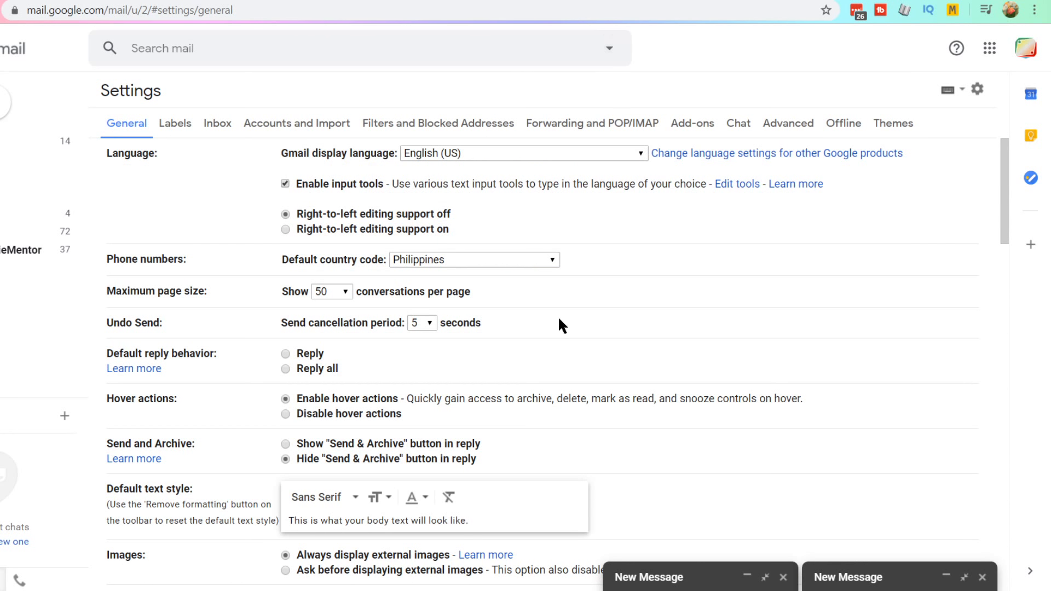
{"action": "scroll", "coordinate": [560, 320], "scroll_direction": "down", "scroll_amount": 10}
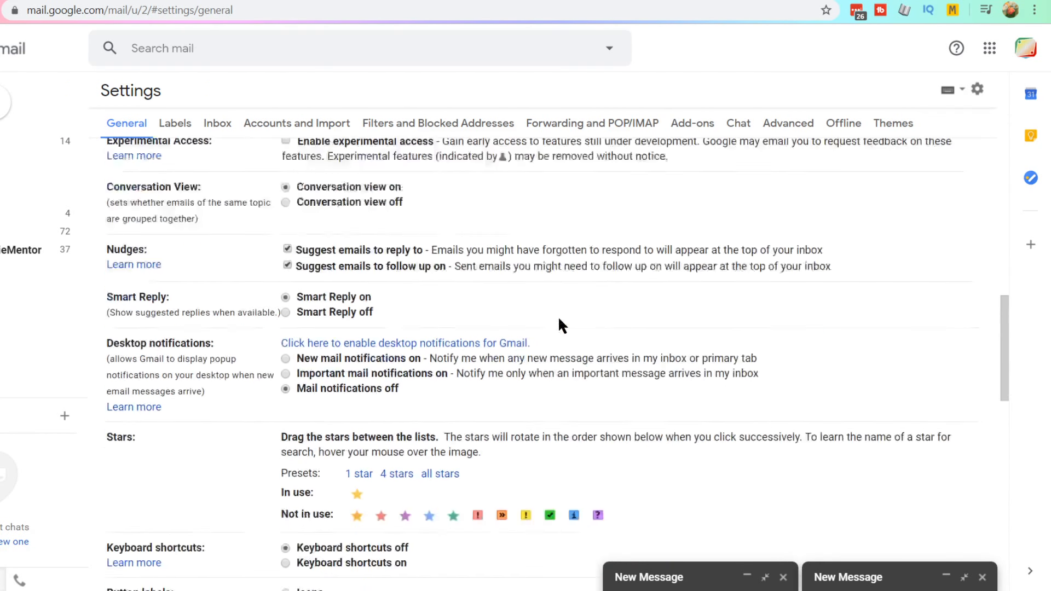
{"action": "scroll", "coordinate": [559, 324], "scroll_direction": "down", "scroll_amount": 9}
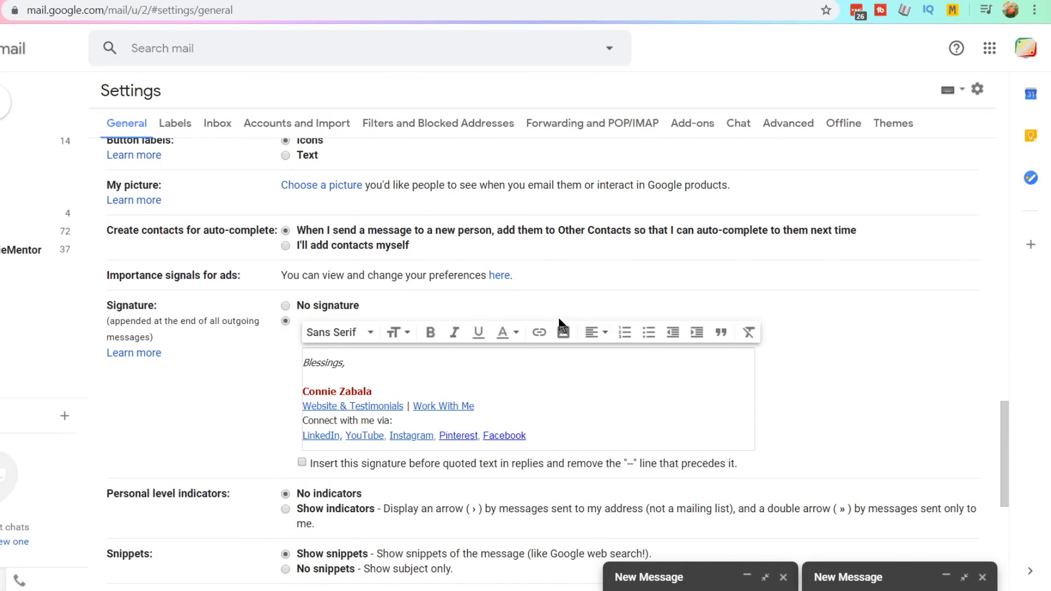
{"action": "scroll", "coordinate": [558, 321], "scroll_direction": "down", "scroll_amount": 3}
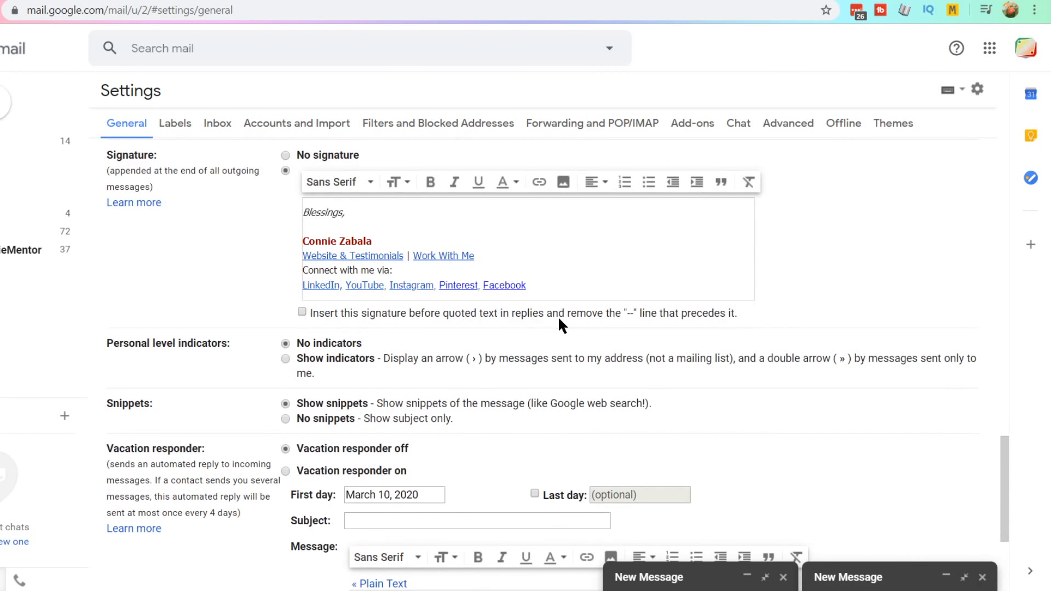
Delete the entire existing signature text so the signature editor is empty.
{"action": "left_click", "coordinate": [543, 281]}
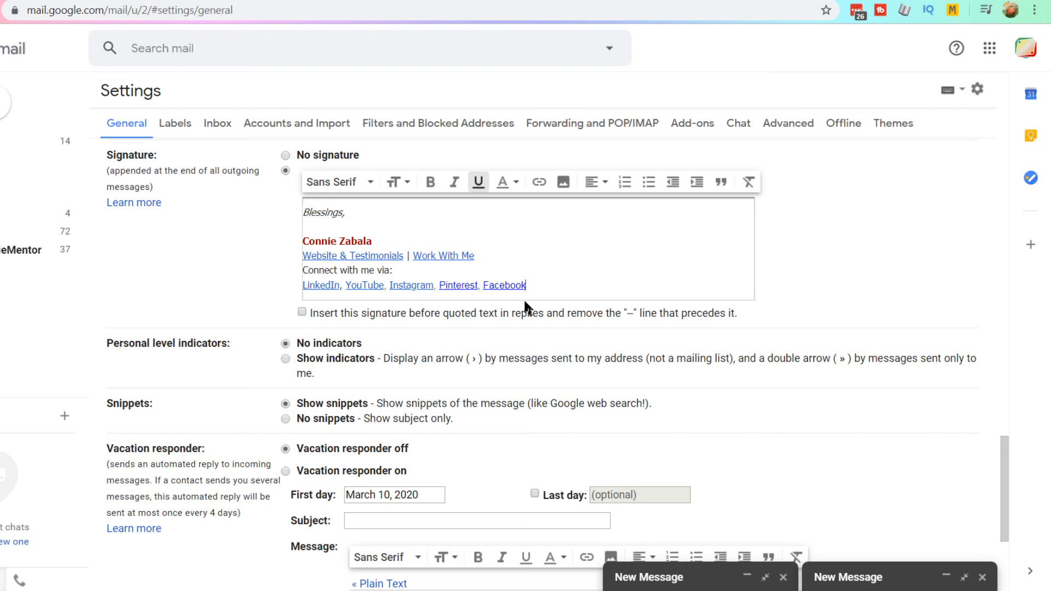
{"action": "left_click_drag", "start_coordinate": [537, 281], "coordinate": [298, 255]}
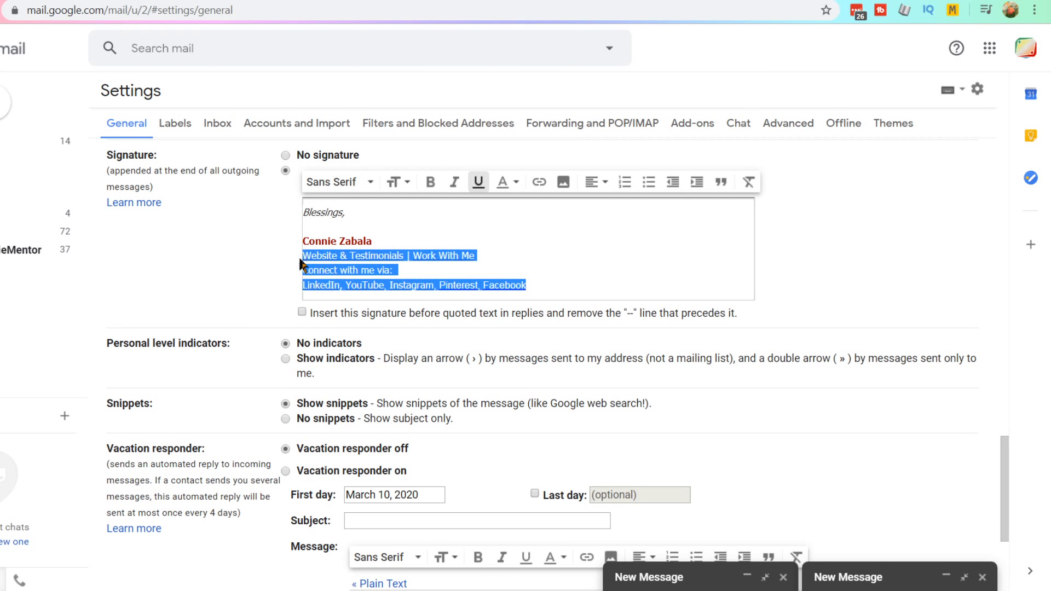
{"action": "left_click", "coordinate": [453, 235]}
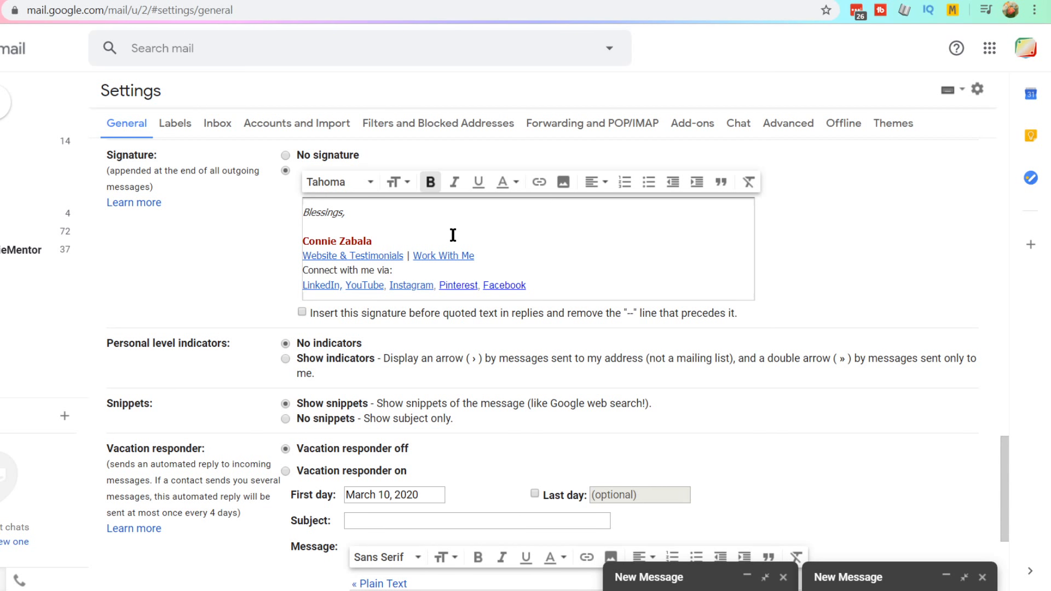
{"action": "key", "text": "ctrl+a"}
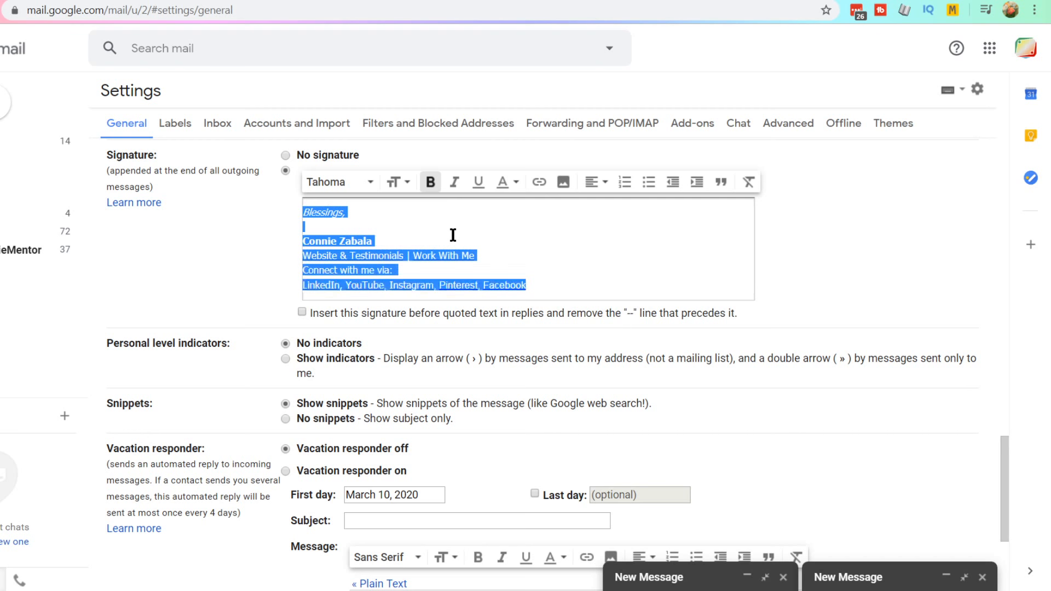
{"action": "key", "text": "BackSpace"}
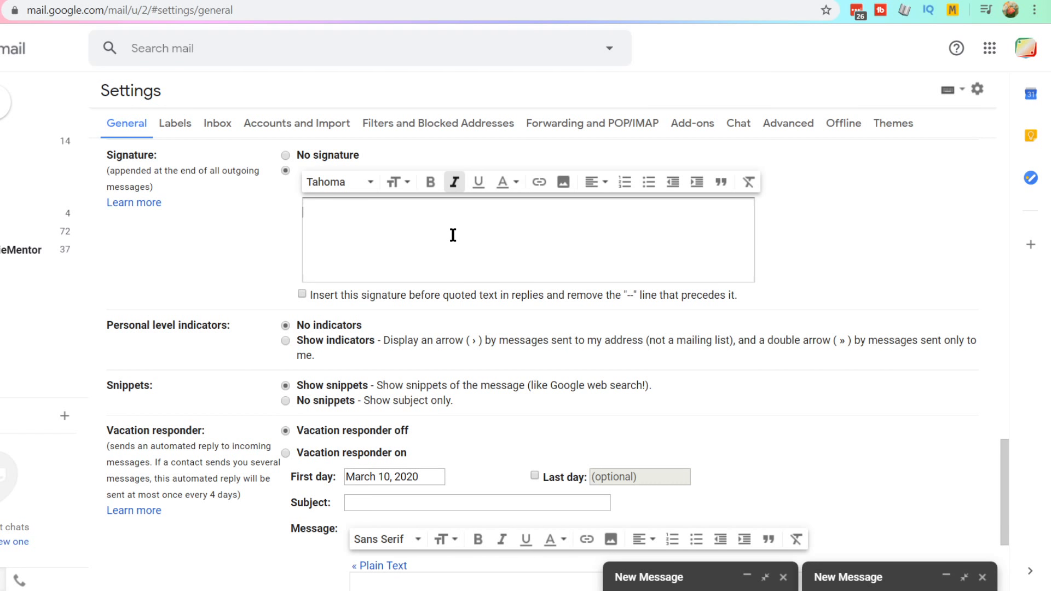
Enter the italic closing "Blessings," in the signature and start a new line below it.
{"action": "type", "text": "Be"}
{"action": "key", "text": "BackSpace"}
{"action": "type", "text": "lessings,"}
{"action": "key", "text": "Return"}
Upload the handwritten name image from the device below the closing and set its size to Small.
{"action": "left_click", "coordinate": [564, 189]}
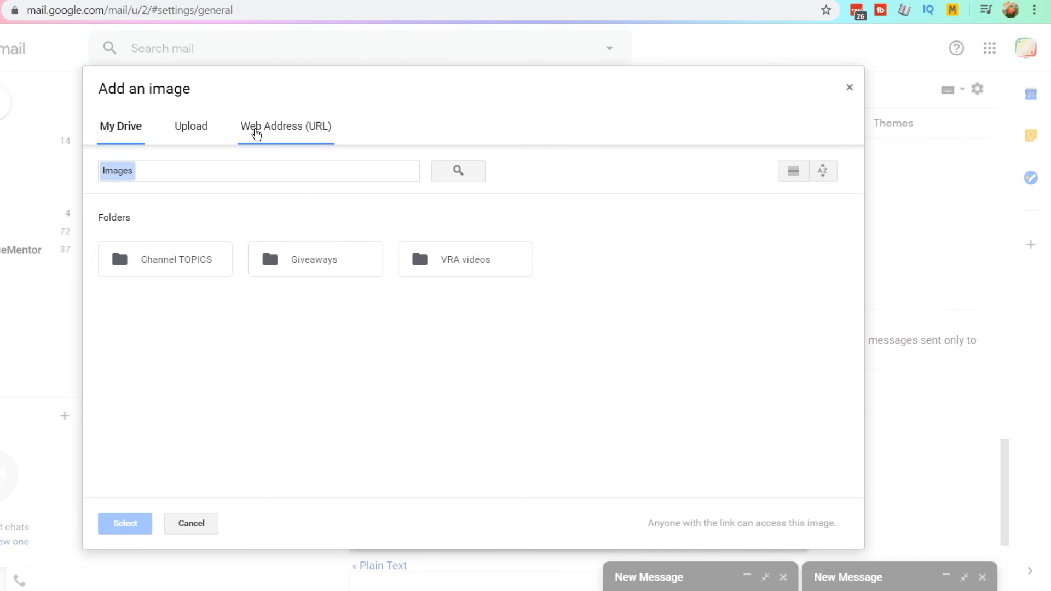
{"action": "left_click", "coordinate": [193, 127]}
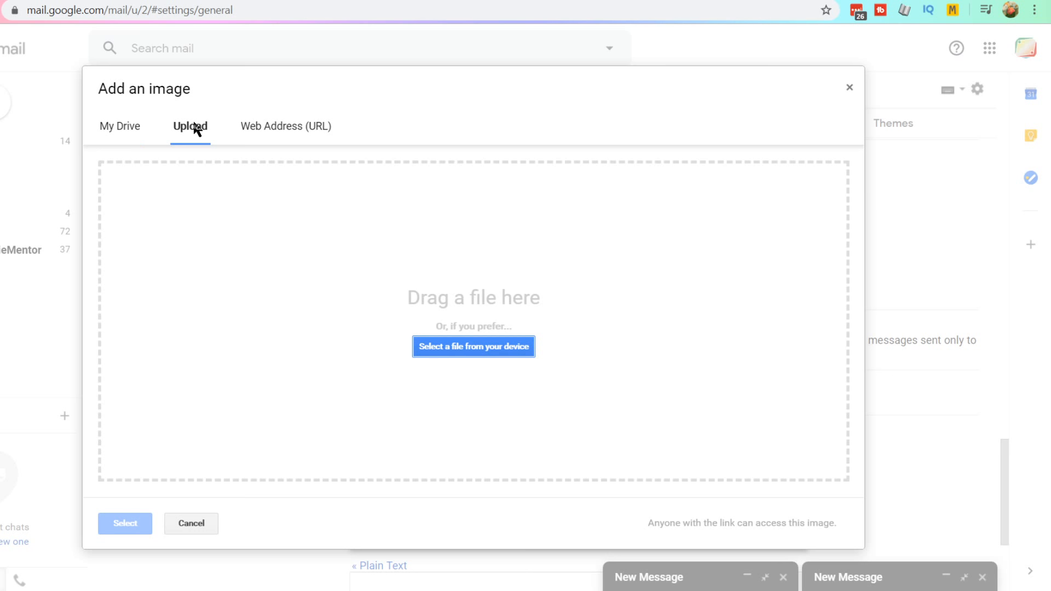
{"action": "left_click", "coordinate": [436, 349]}
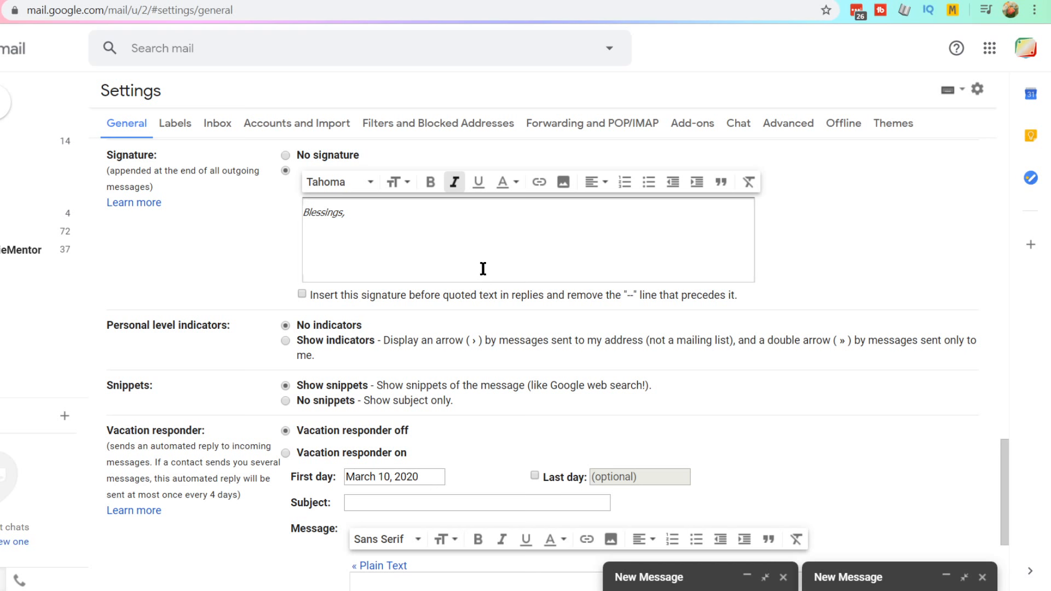
{"action": "scroll", "coordinate": [483, 258], "scroll_direction": "up", "scroll_amount": 5}
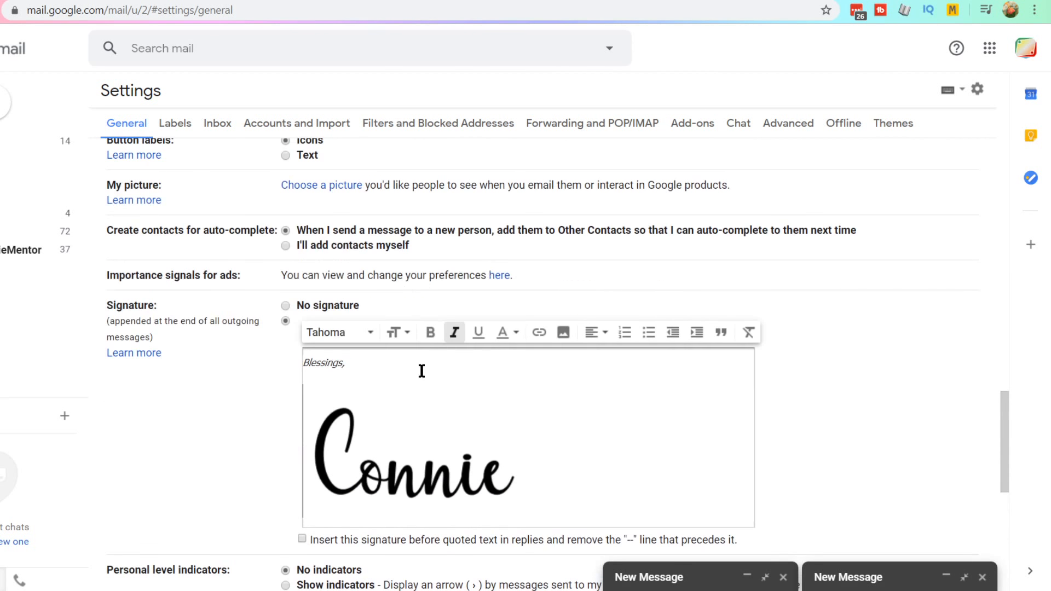
{"action": "left_click", "coordinate": [420, 427]}
{"action": "left_click", "coordinate": [320, 528]}
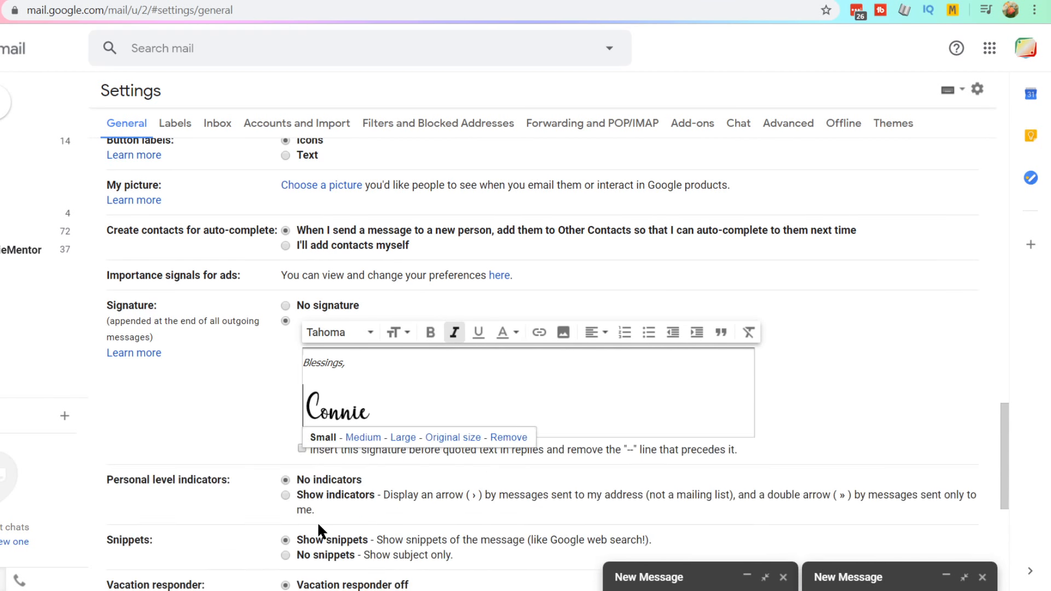
{"action": "left_click", "coordinate": [496, 391]}
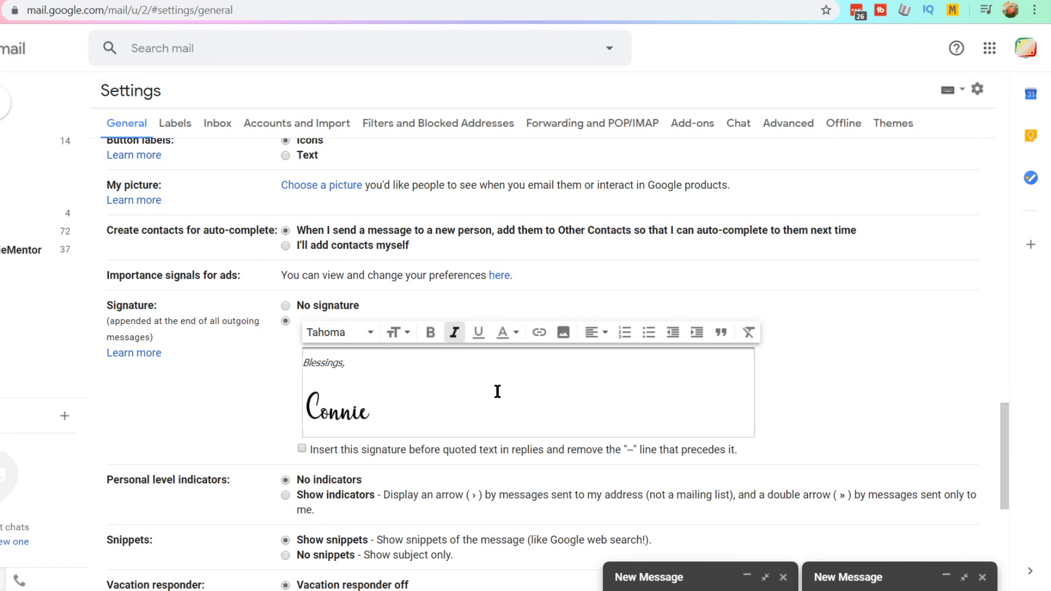
Add a non-italic line "Website & Testimonials" below the handwritten name image in the signature.
{"action": "key", "text": "Return"}
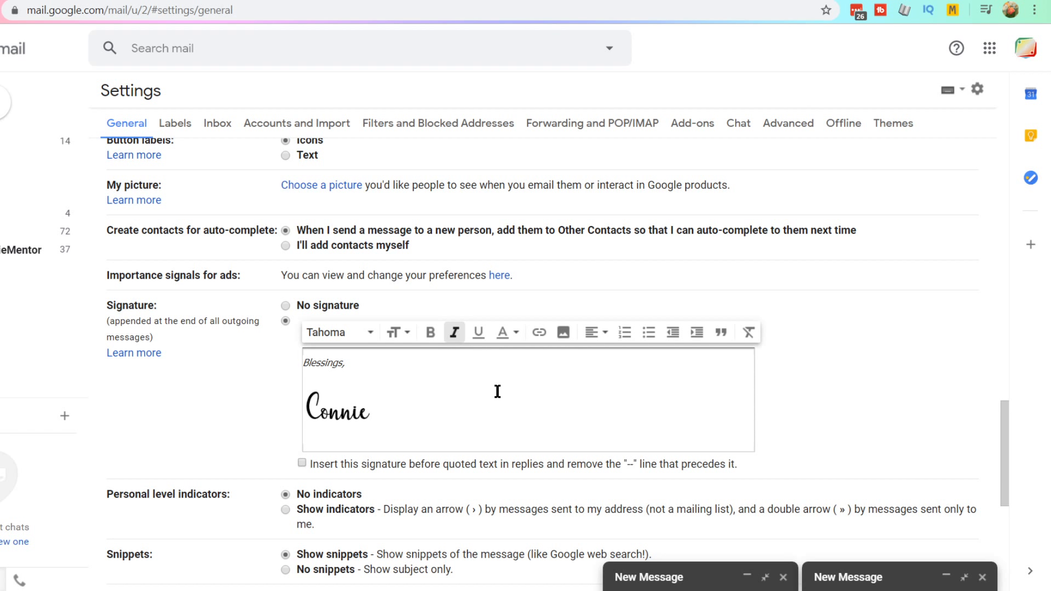
{"action": "type", "text": "We"}
{"action": "key", "text": "shift+Home"}
{"action": "left_click", "coordinate": [452, 335]}
{"action": "left_click", "coordinate": [405, 439]}
{"action": "type", "text": "bsite & T"}
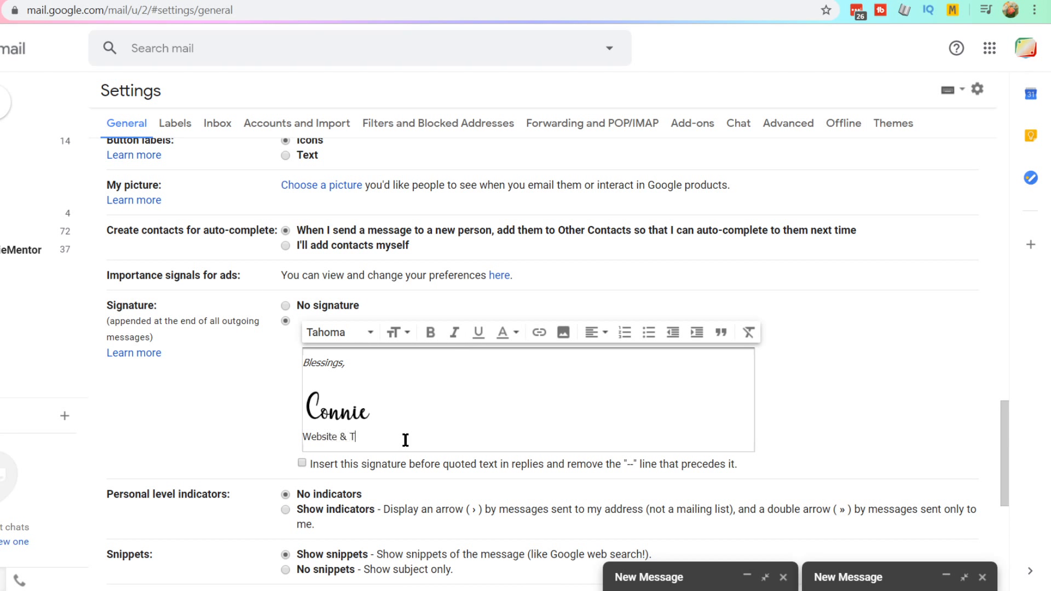
{"action": "type", "text": "estimonials"}
Link the "Website & Testimonials" text to the signature owner's personal website URL.
{"action": "triple_click", "coordinate": [405, 440]}
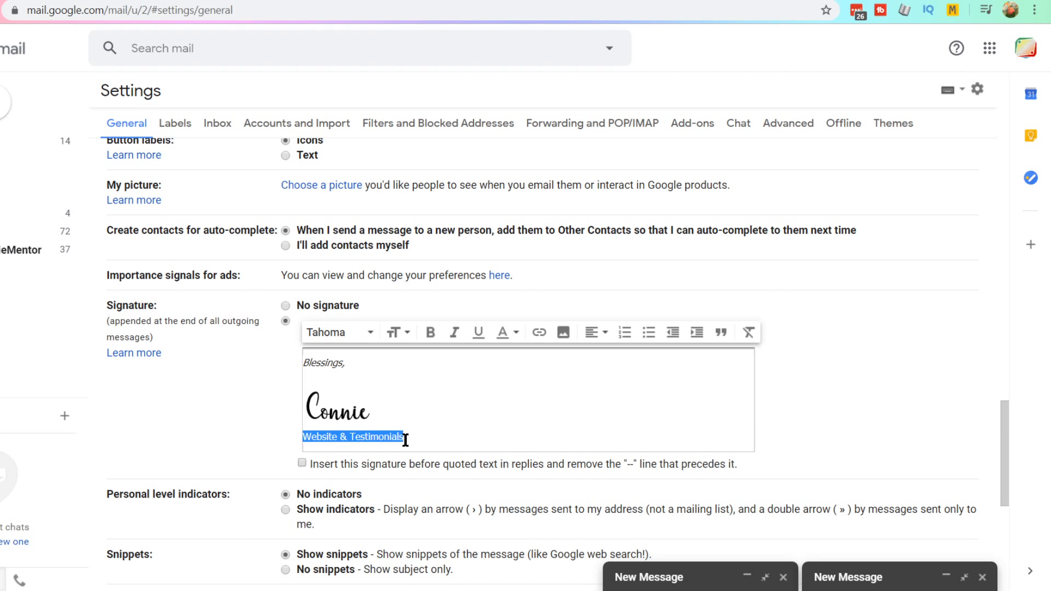
{"action": "left_click", "coordinate": [539, 336]}
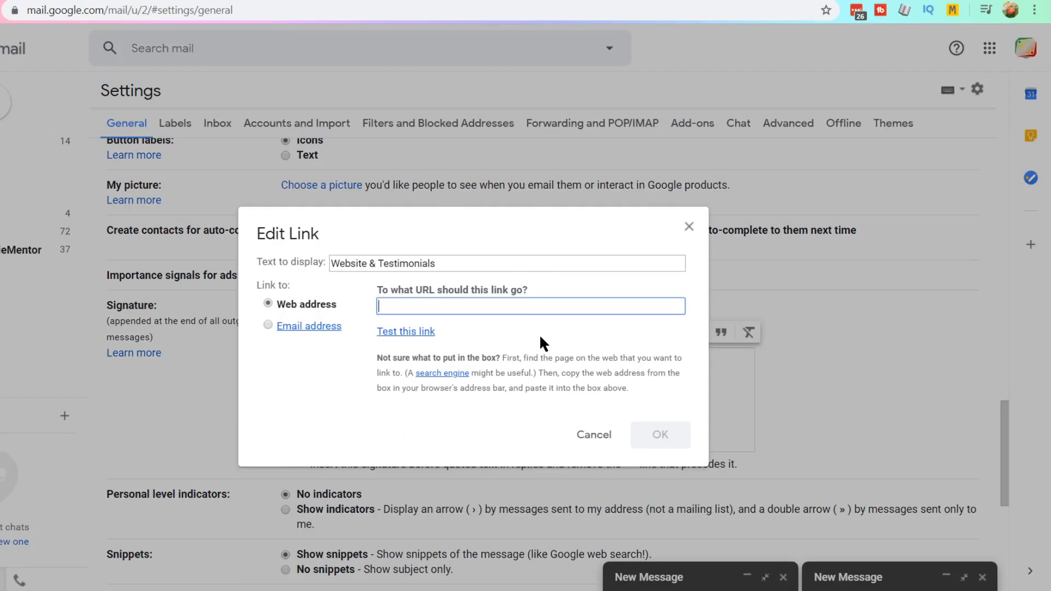
{"action": "left_click", "coordinate": [723, 572]}
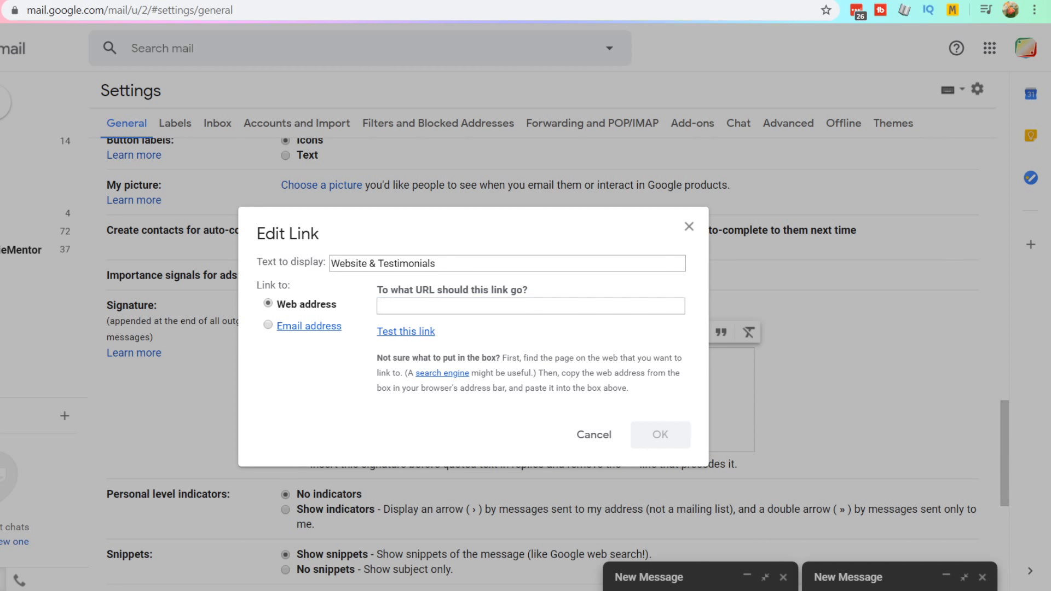
{"action": "left_click", "coordinate": [443, 308]}
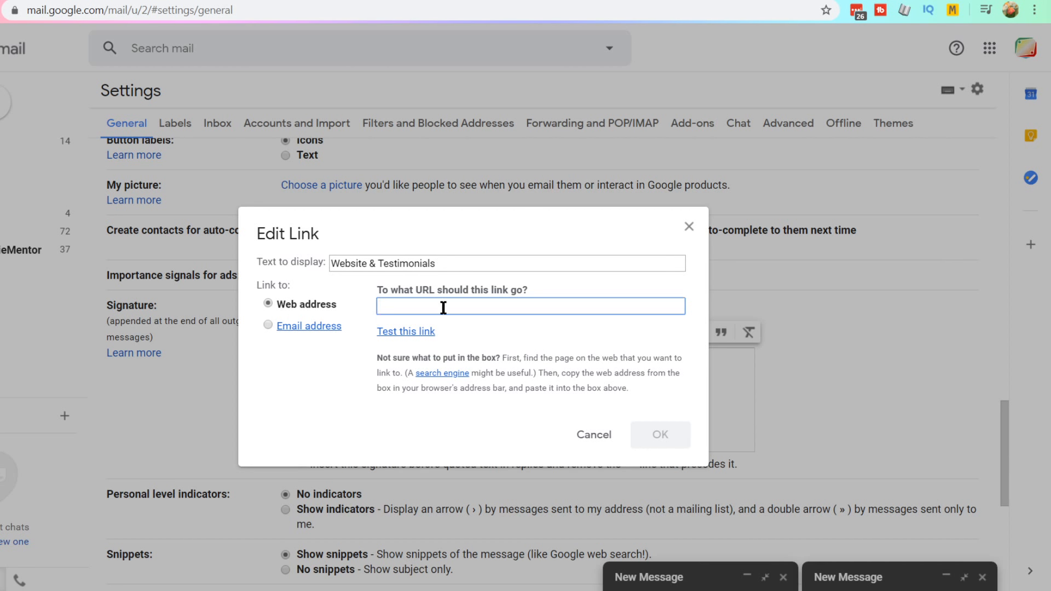
{"action": "type", "text": "https://conniezabala.com/"}
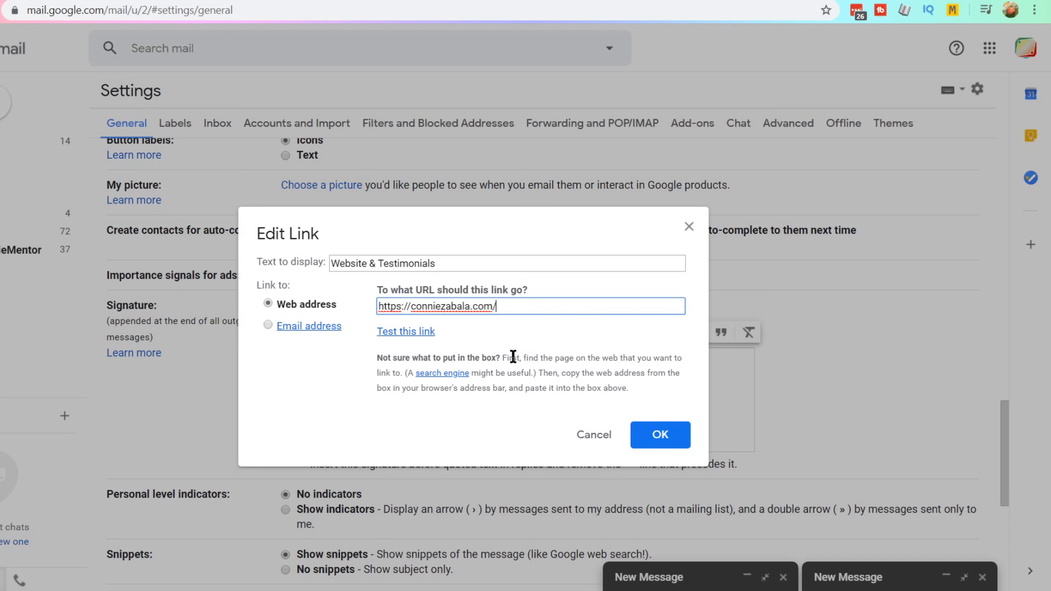
{"action": "left_click", "coordinate": [656, 436]}
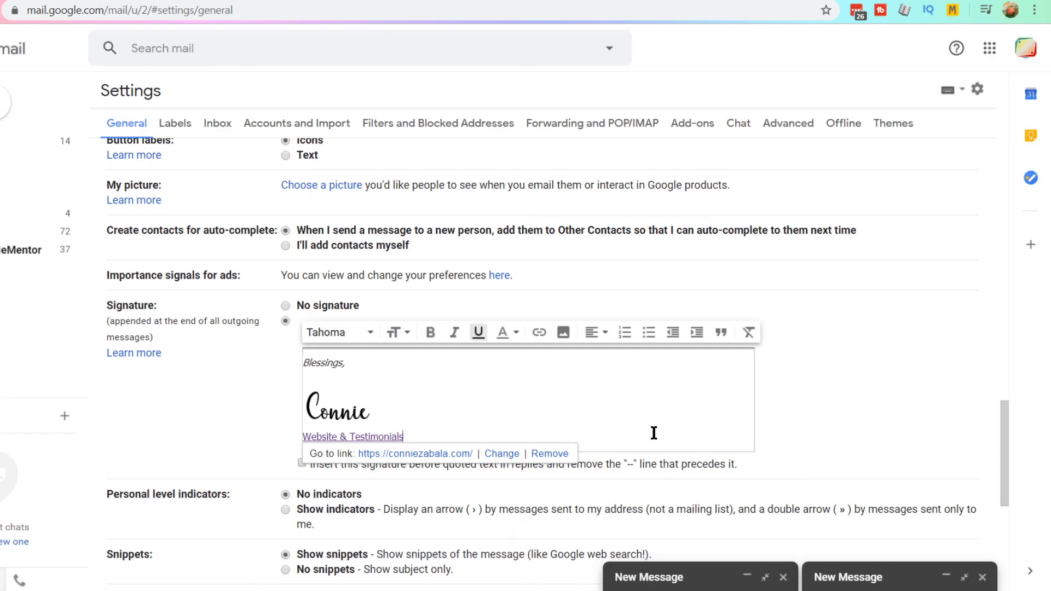
{"action": "left_click", "coordinate": [518, 398]}
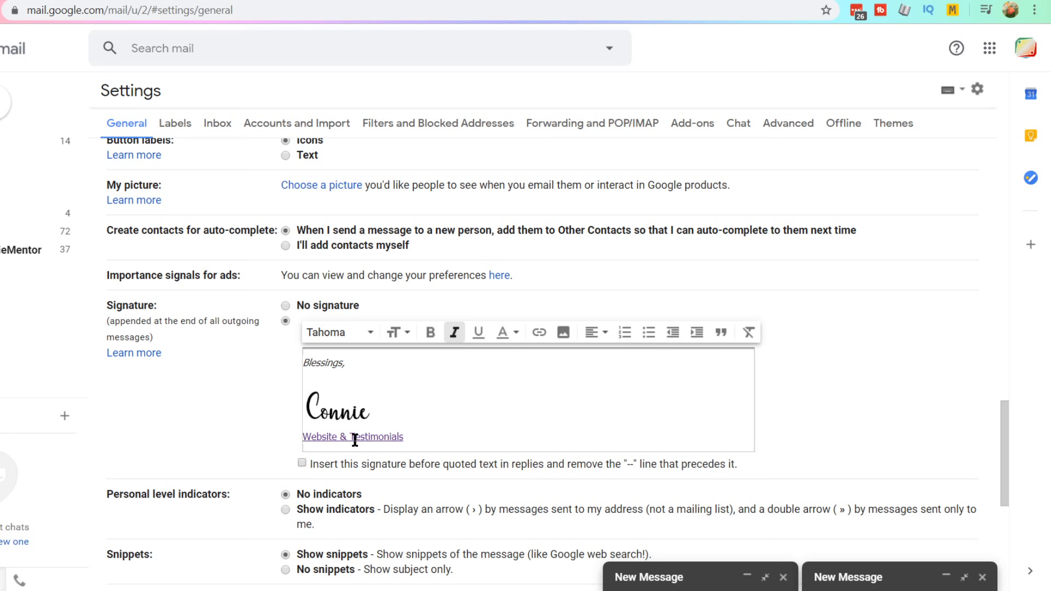
Add a bold italic line "Connect with me via:" below the website link, followed by an empty line.
{"action": "left_click", "coordinate": [419, 429]}
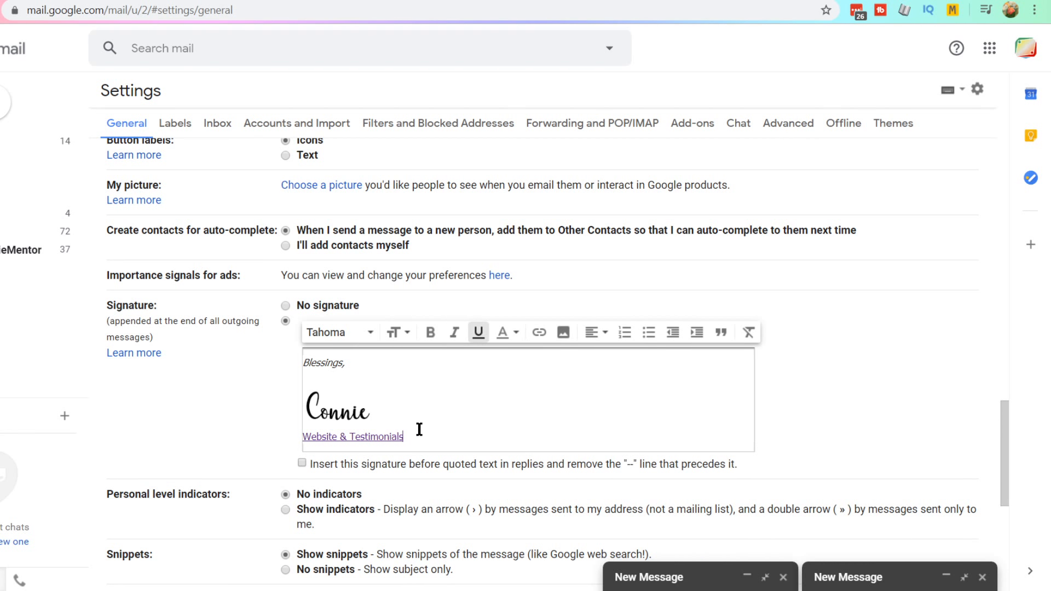
{"action": "key", "text": "Return"}
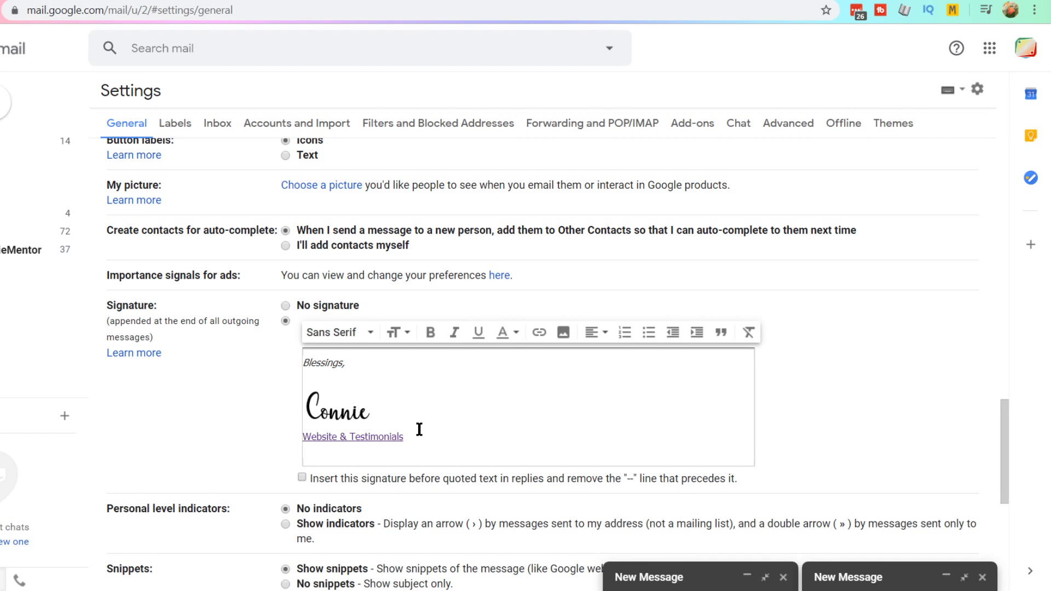
{"action": "type", "text": "Connect with me via"}
{"action": "key", "text": "shift+Home"}
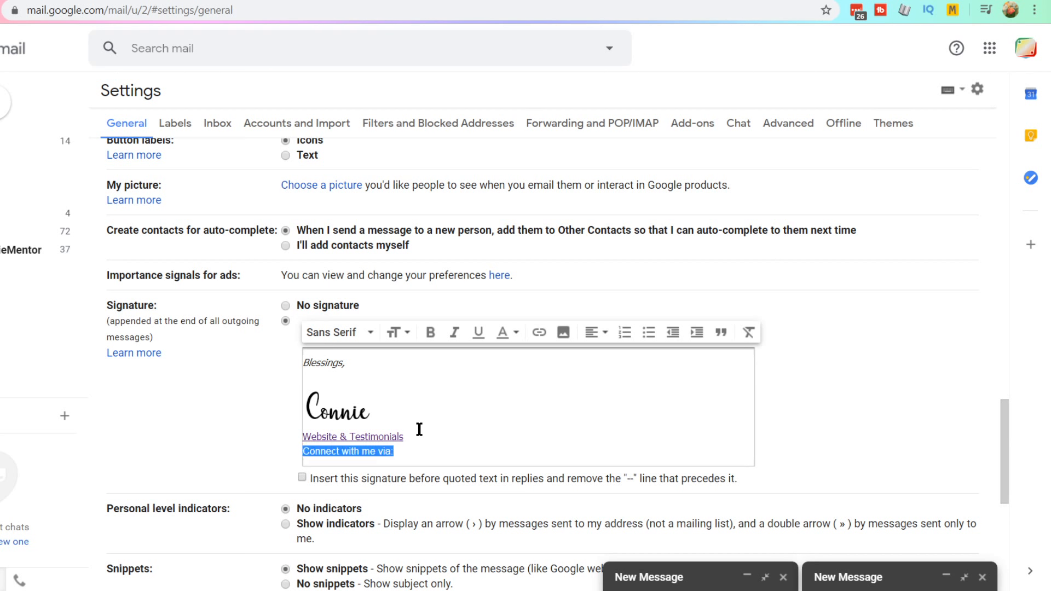
{"action": "key", "text": "ctrl+b"}
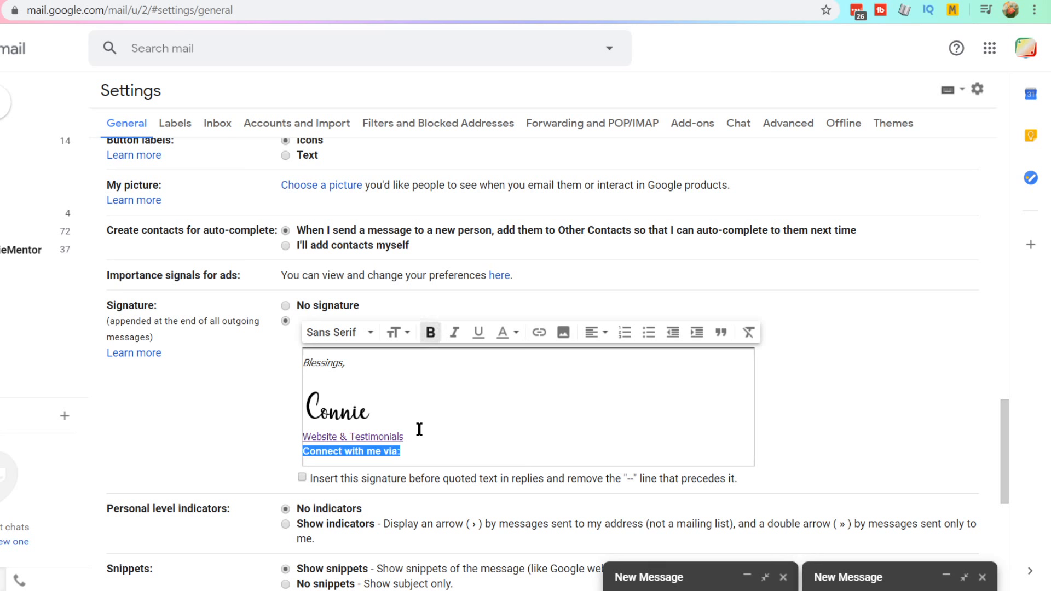
{"action": "key", "text": "ctrl+i"}
{"action": "key", "text": "End"}
{"action": "key", "text": "Return"}
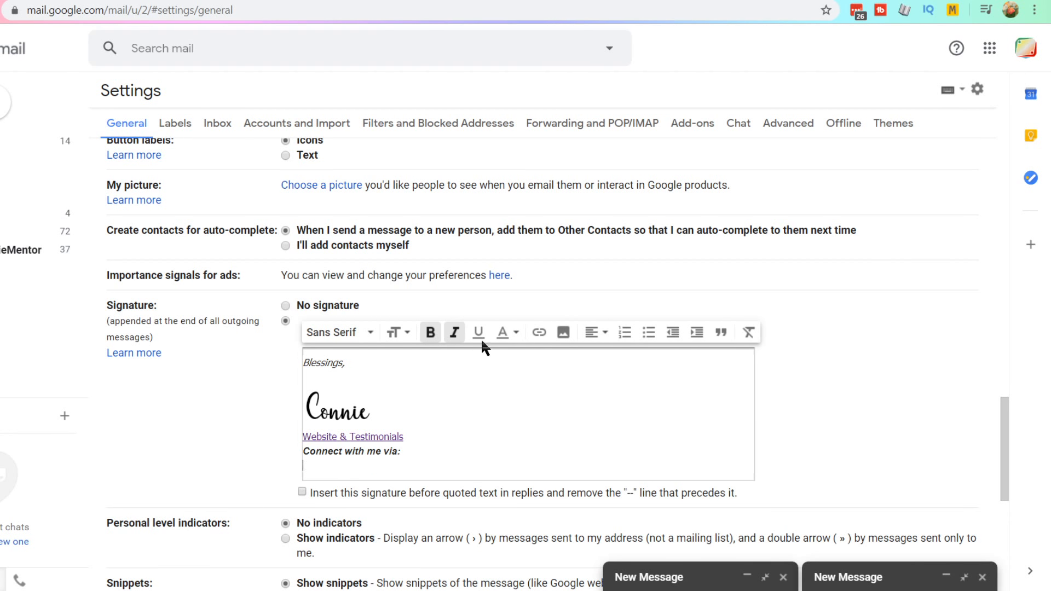
Upload the LinkedIn icon image from the device below "Connect with me via:" and set its size to Small.
{"action": "left_click", "coordinate": [564, 333]}
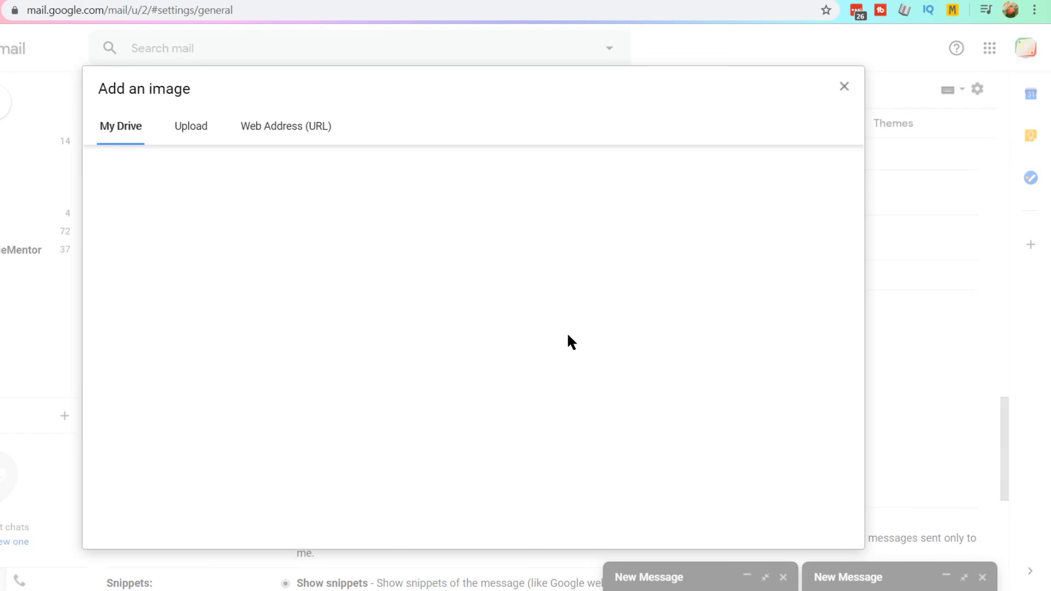
{"action": "left_click", "coordinate": [198, 125]}
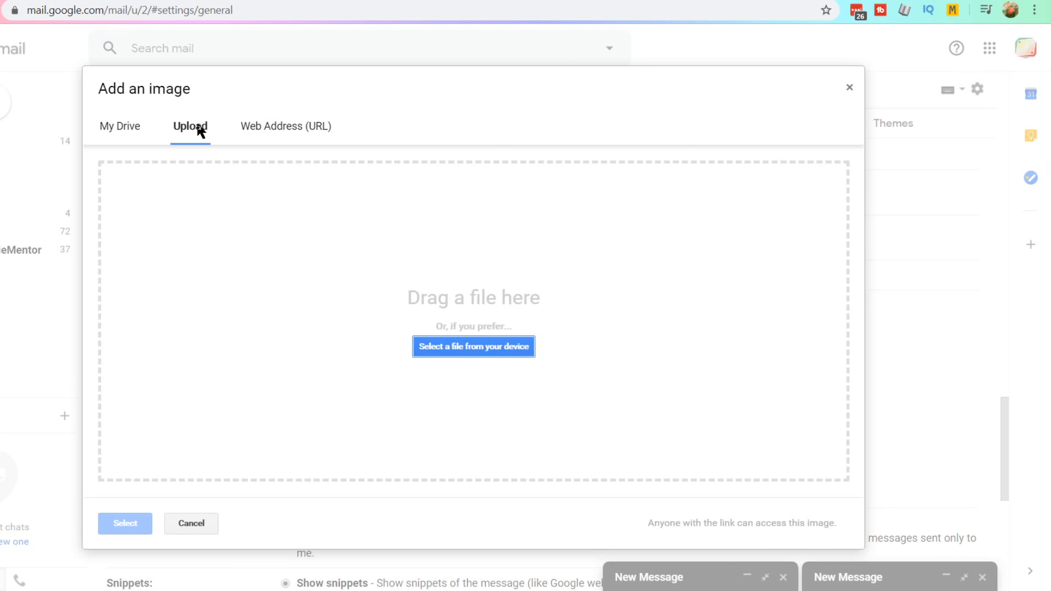
{"action": "left_click", "coordinate": [436, 351]}
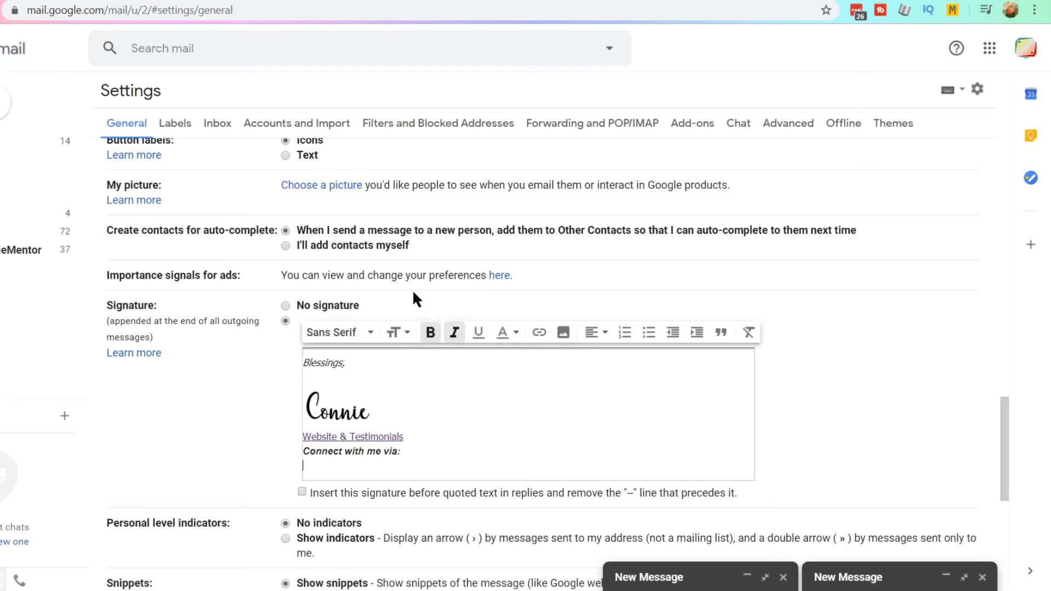
{"action": "scroll", "coordinate": [395, 383], "scroll_direction": "down", "scroll_amount": 1}
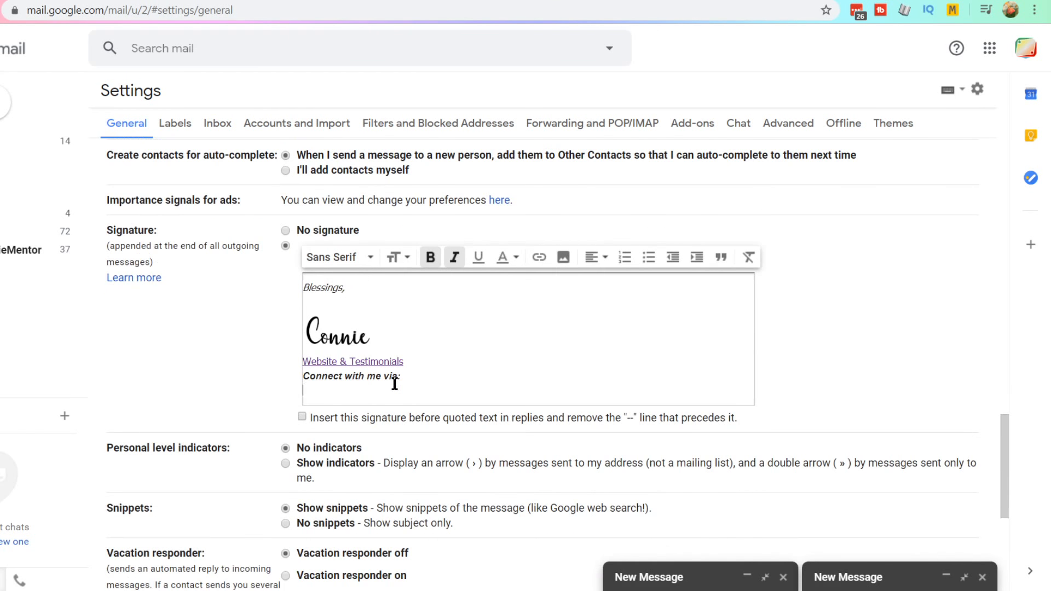
{"action": "scroll", "coordinate": [389, 375], "scroll_direction": "down", "scroll_amount": 3}
{"action": "left_click", "coordinate": [386, 372]}
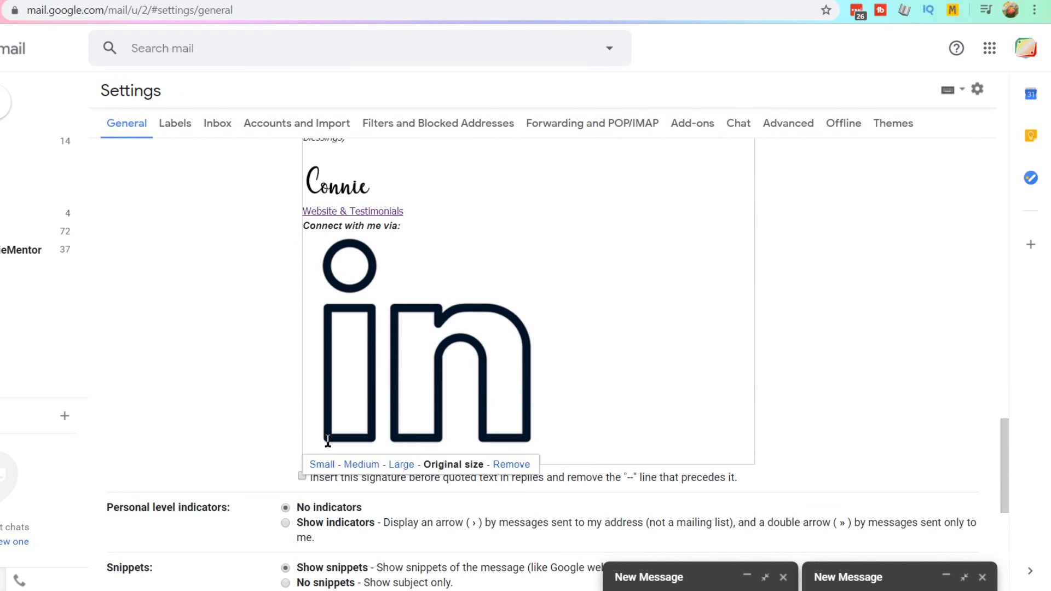
{"action": "left_click", "coordinate": [322, 465]}
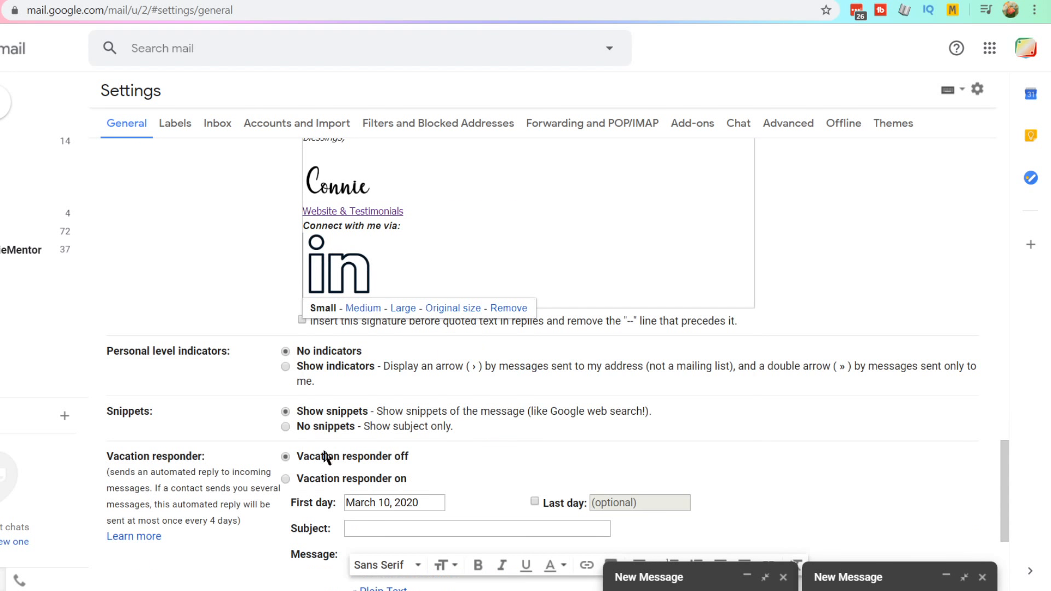
Link the LinkedIn icon in the signature to the signature owner's LinkedIn profile URL.
{"action": "double_click", "coordinate": [359, 268]}
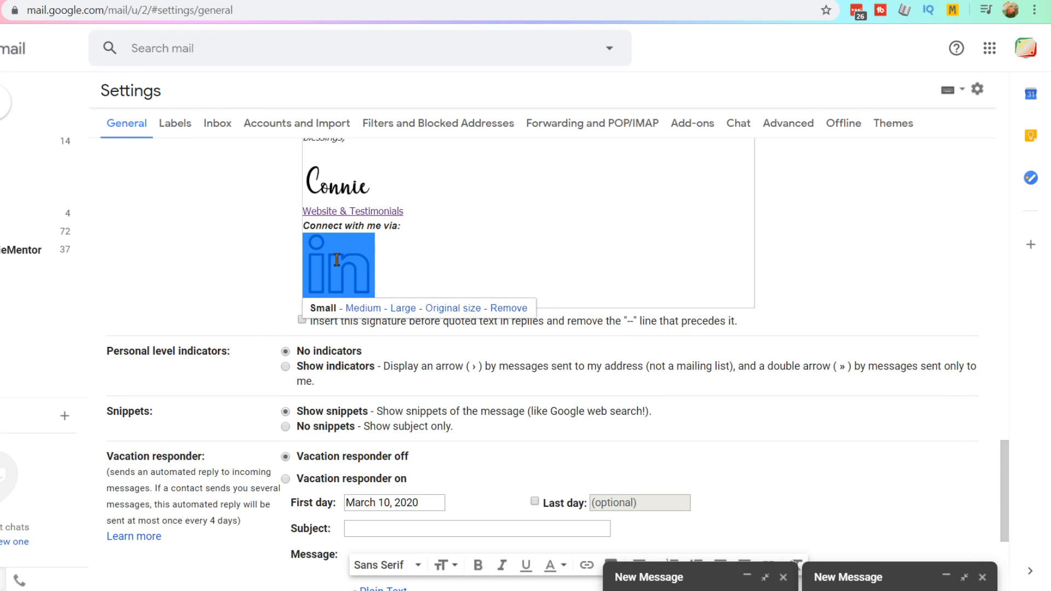
{"action": "left_click", "coordinate": [395, 262]}
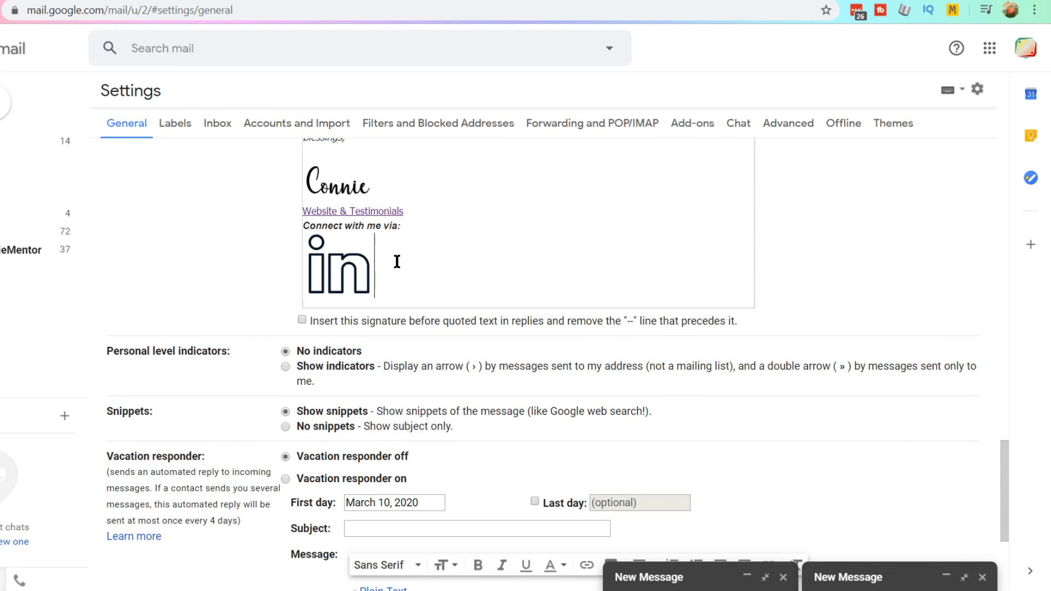
{"action": "left_click", "coordinate": [334, 265]}
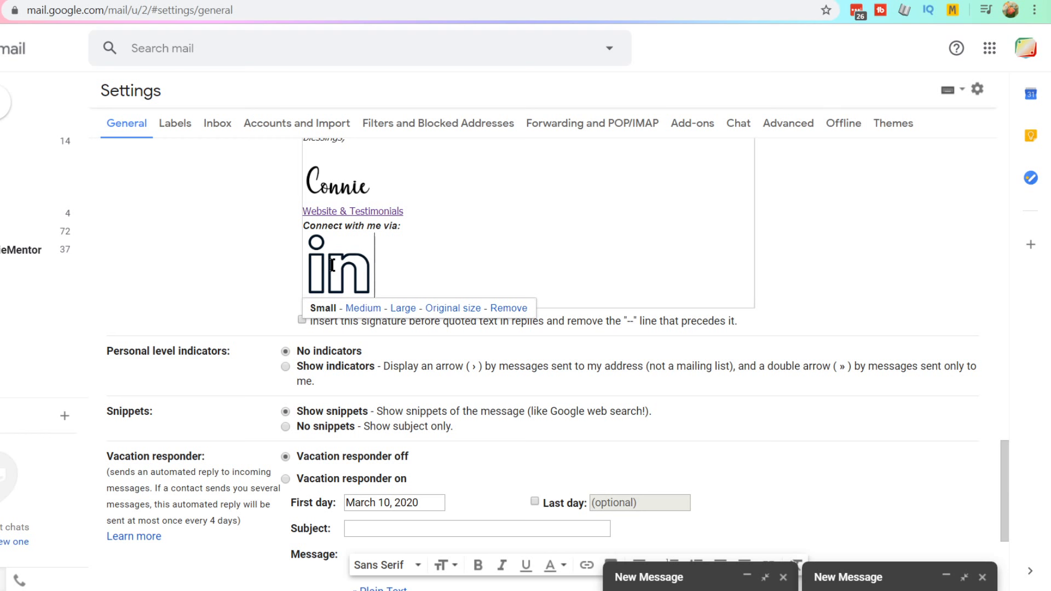
{"action": "double_click", "coordinate": [332, 265]}
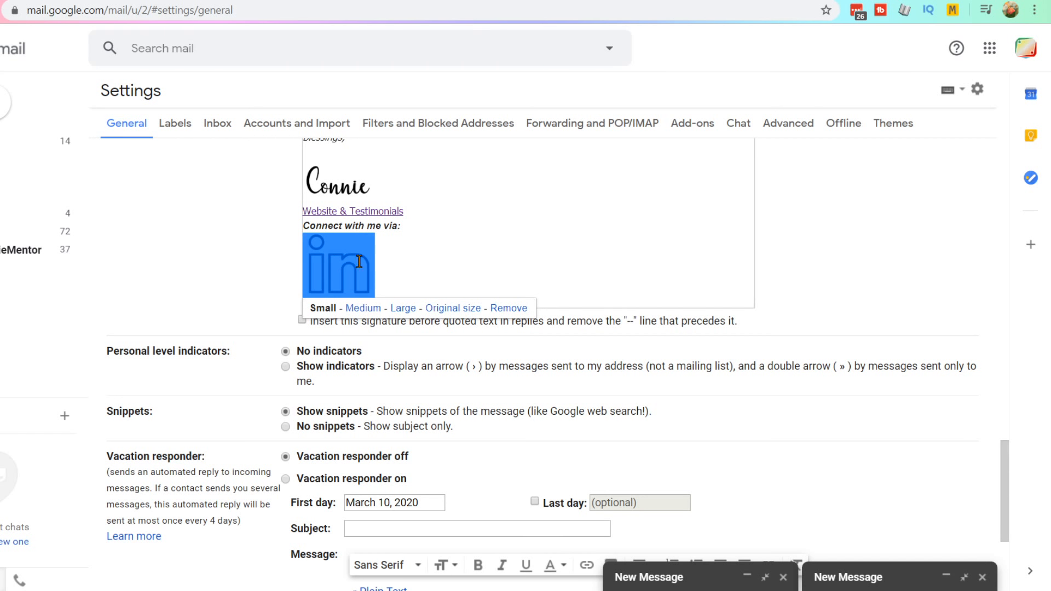
{"action": "left_click", "coordinate": [595, 235]}
{"action": "double_click", "coordinate": [323, 268]}
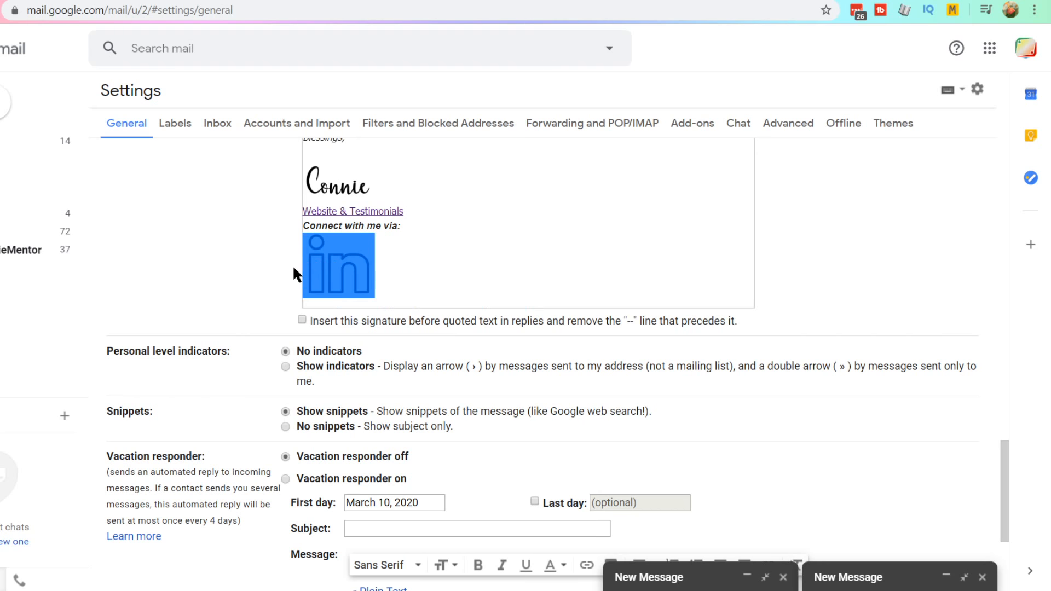
{"action": "scroll", "coordinate": [453, 219], "scroll_direction": "up", "scroll_amount": 1}
{"action": "left_click", "coordinate": [538, 189]}
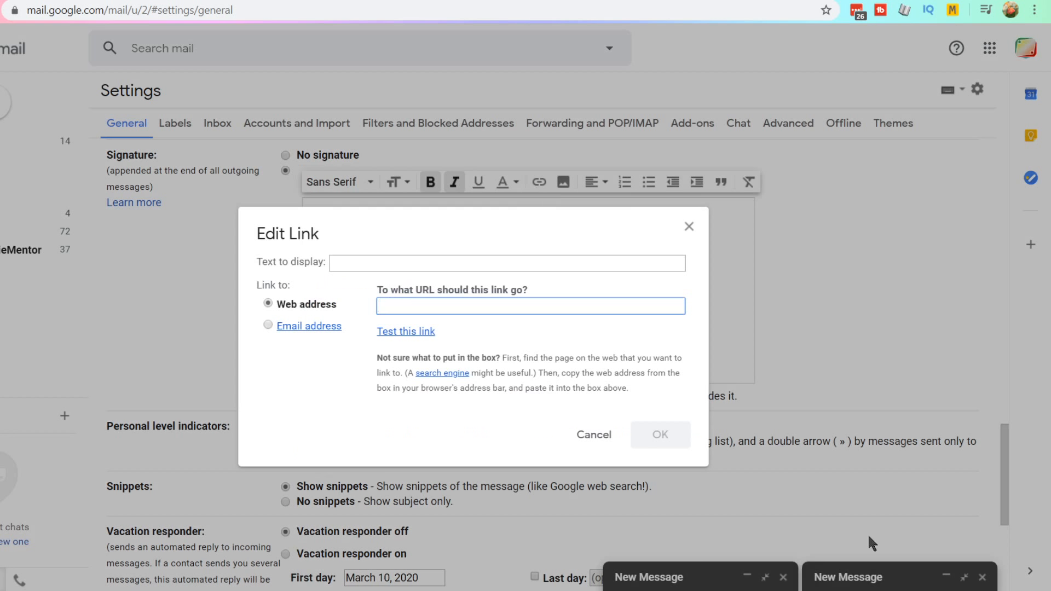
{"action": "left_click", "coordinate": [897, 590]}
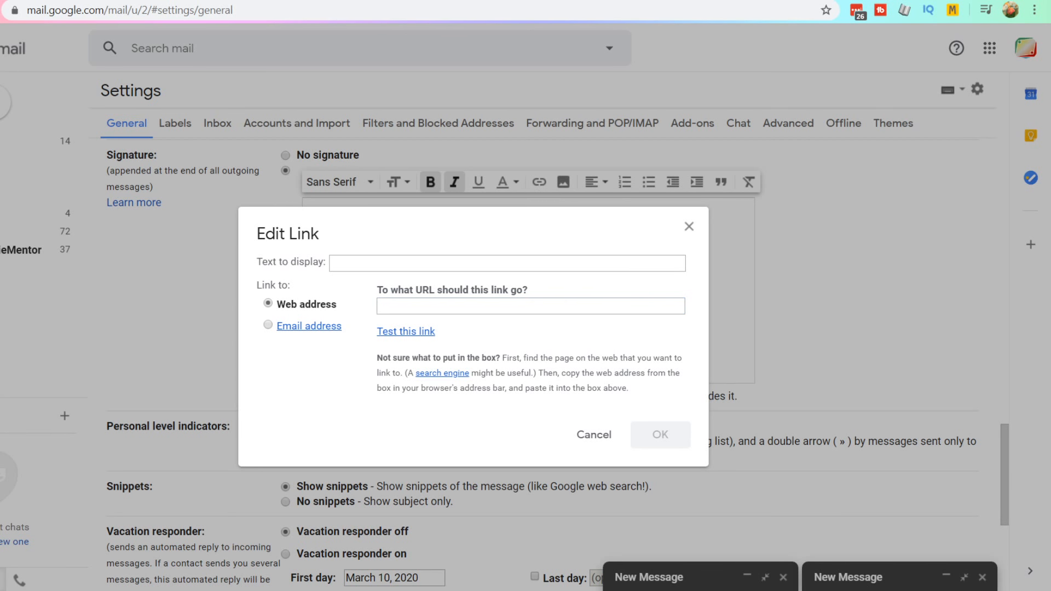
{"action": "left_click", "coordinate": [464, 305]}
{"action": "type", "text": "https://www.linkedin.com/in/mcszabala/"}
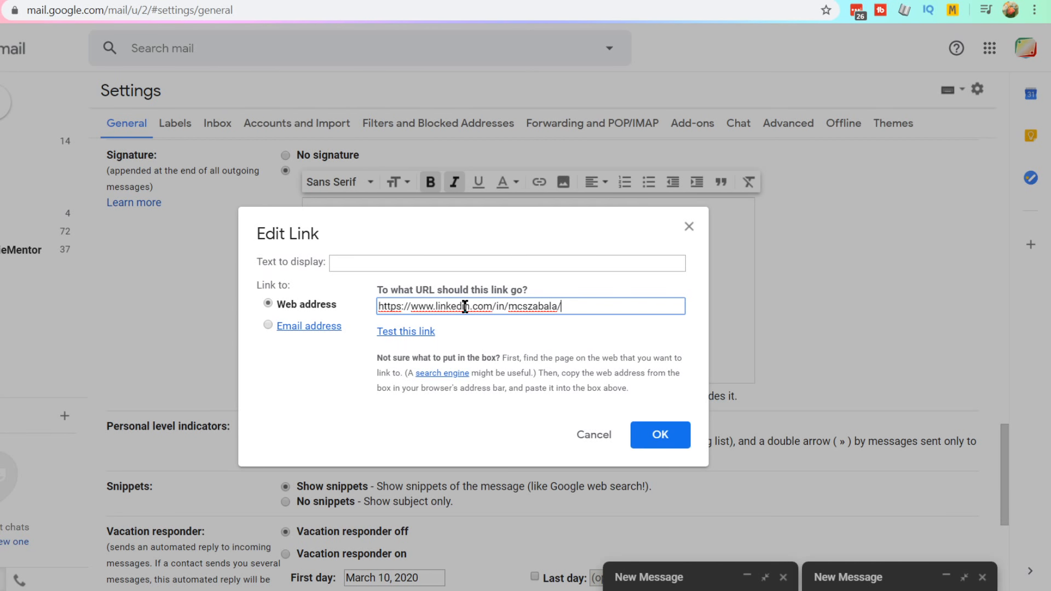
{"action": "left_click", "coordinate": [678, 443]}
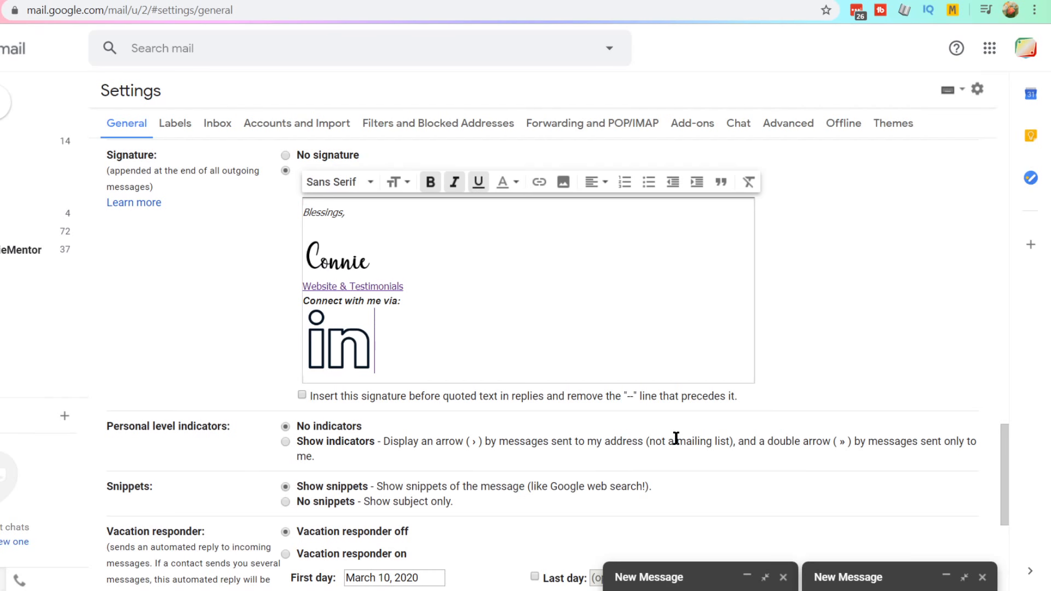
Upload the YouTube icon image from the device beside the LinkedIn icon and set its size to Small.
{"action": "left_click", "coordinate": [564, 183]}
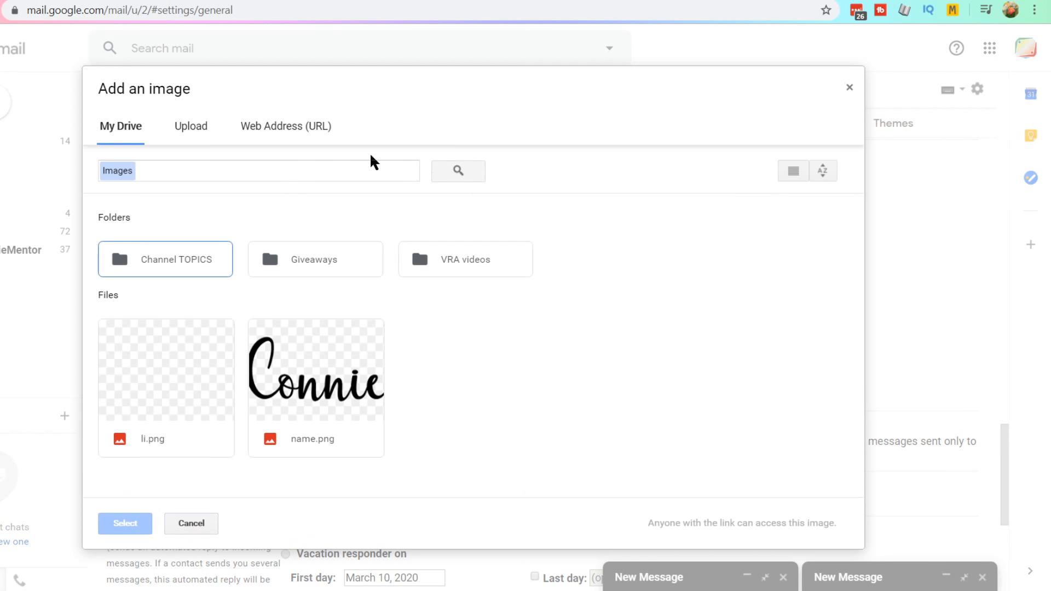
{"action": "left_click", "coordinate": [204, 131]}
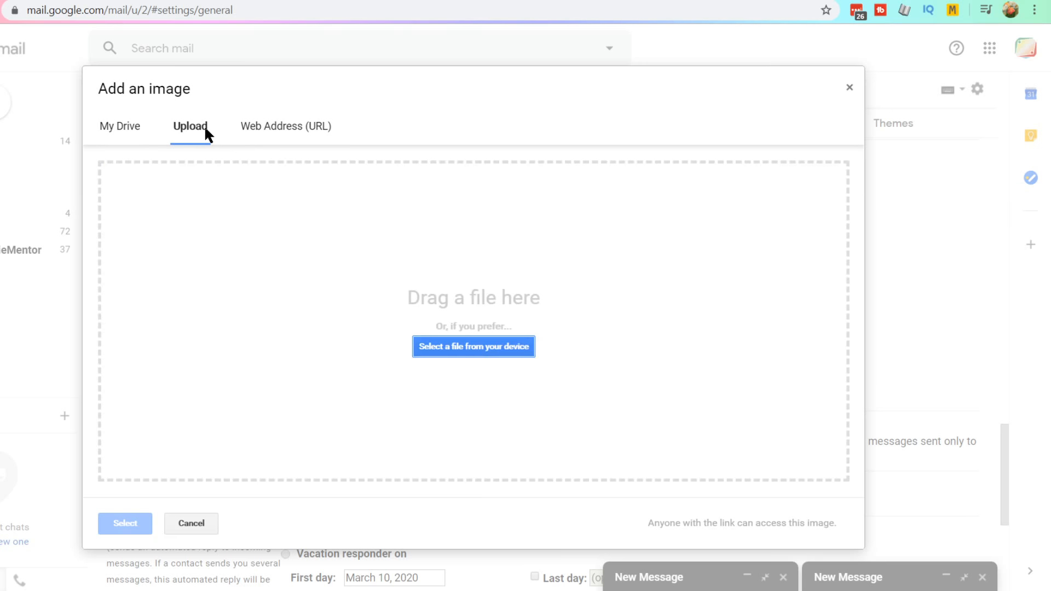
{"action": "left_click", "coordinate": [462, 351]}
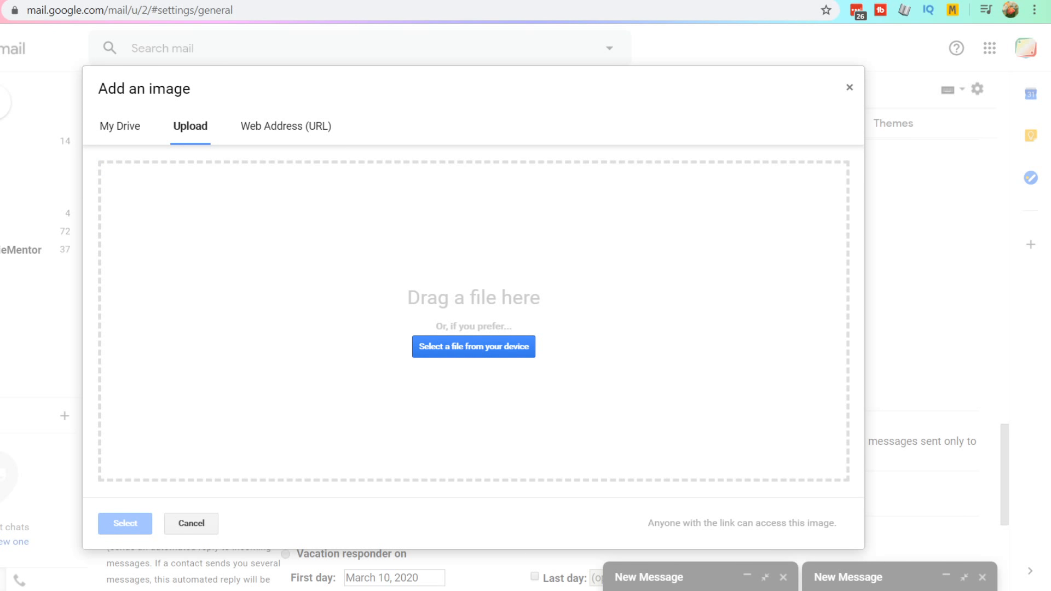
{"action": "double_click", "coordinate": [225, 356]}
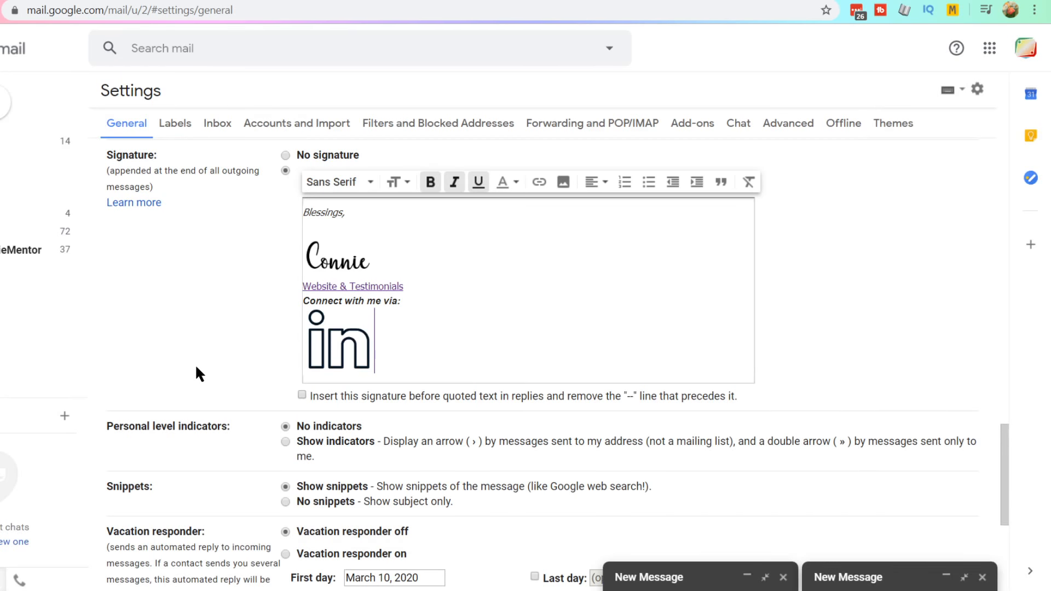
{"action": "scroll", "coordinate": [392, 378], "scroll_direction": "down", "scroll_amount": 5}
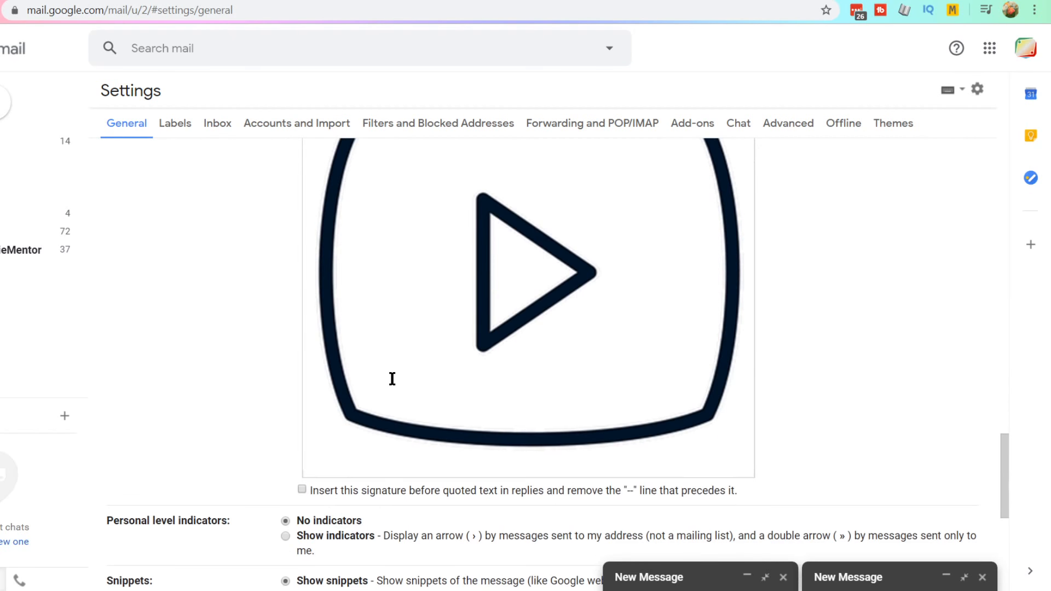
{"action": "left_click", "coordinate": [401, 376]}
{"action": "left_click", "coordinate": [326, 477]}
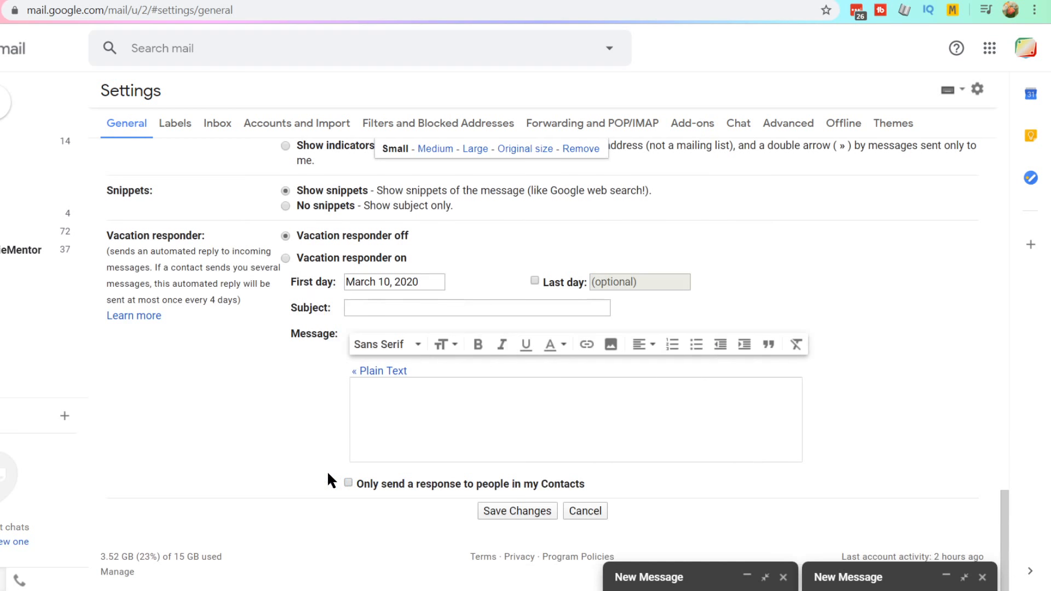
Link the YouTube icon in the signature to the signature owner's YouTube channel URL.
{"action": "scroll", "coordinate": [415, 306], "scroll_direction": "up", "scroll_amount": 4}
{"action": "scroll", "coordinate": [413, 321], "scroll_direction": "up", "scroll_amount": 1}
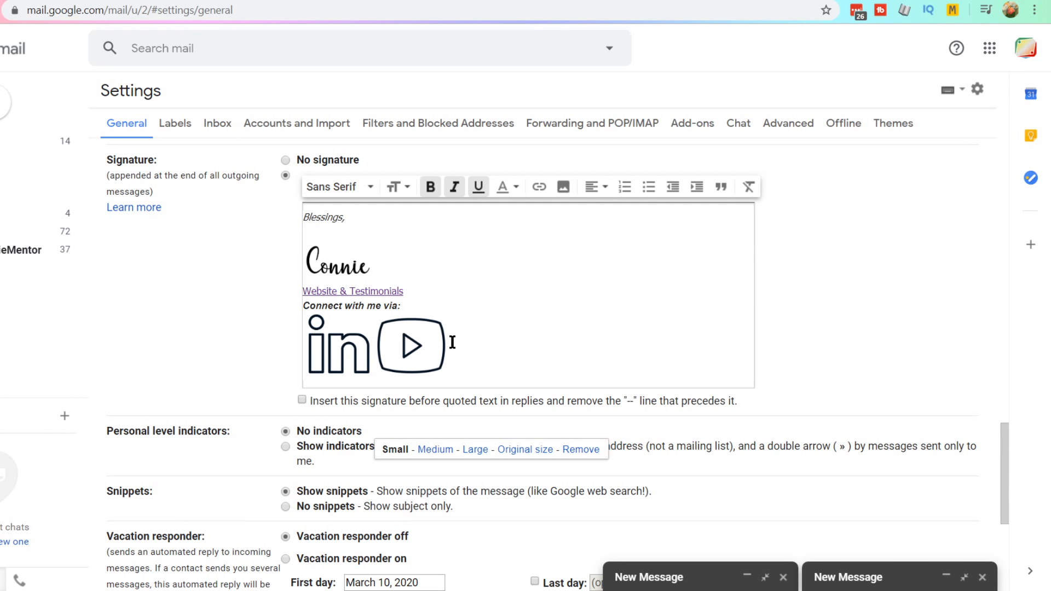
{"action": "left_click_drag", "start_coordinate": [452, 346], "coordinate": [386, 354]}
{"action": "left_click", "coordinate": [386, 354]}
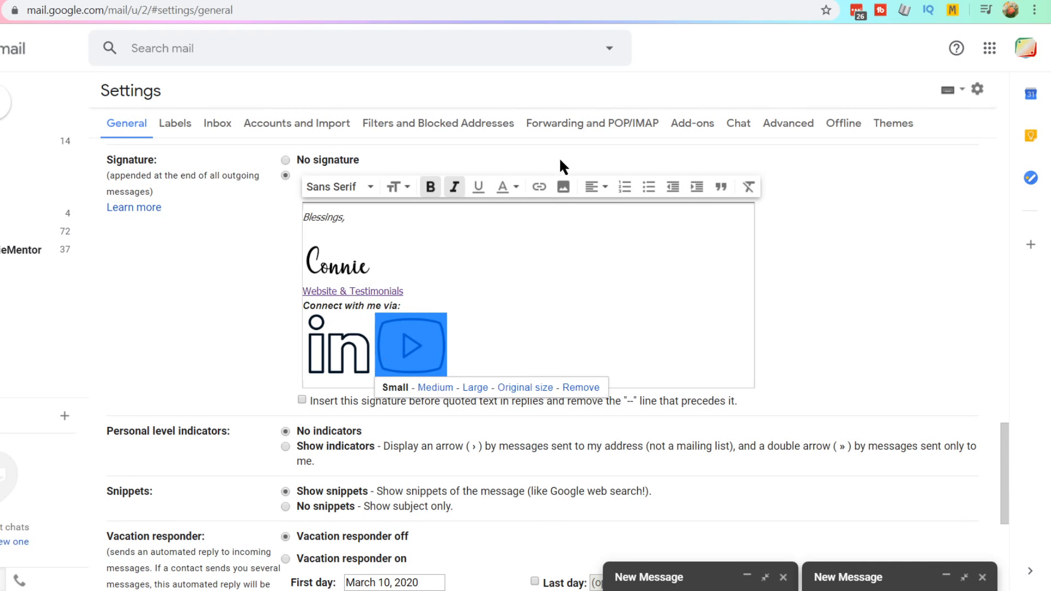
{"action": "left_click", "coordinate": [536, 192]}
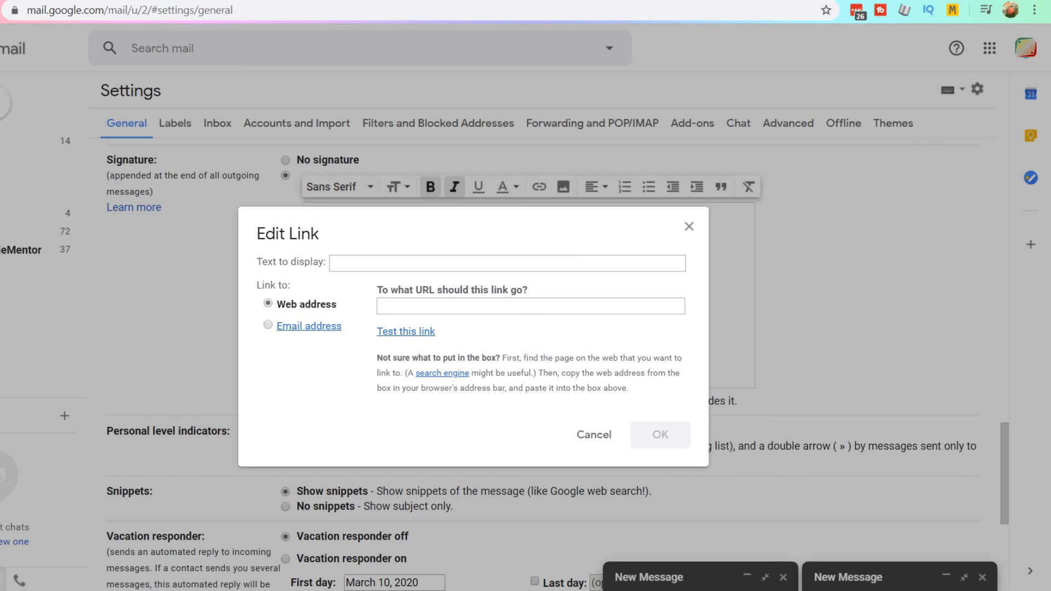
{"action": "left_click", "coordinate": [452, 305]}
{"action": "type", "text": "https://www.youtube.com/channel/UCaaVkH4QNfl6n3ItBwP-9Aw"}
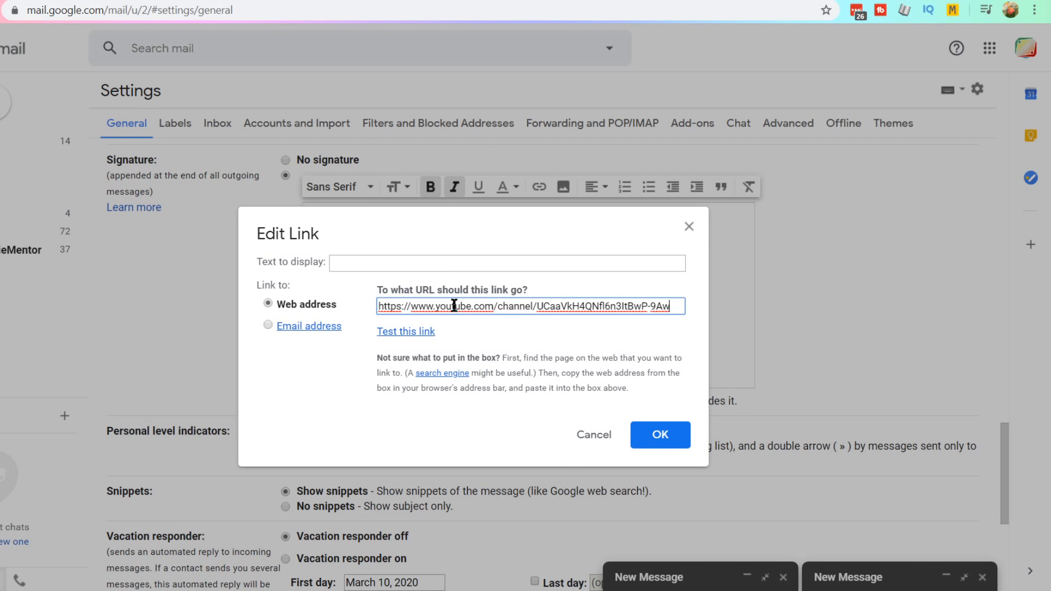
{"action": "left_click", "coordinate": [660, 435]}
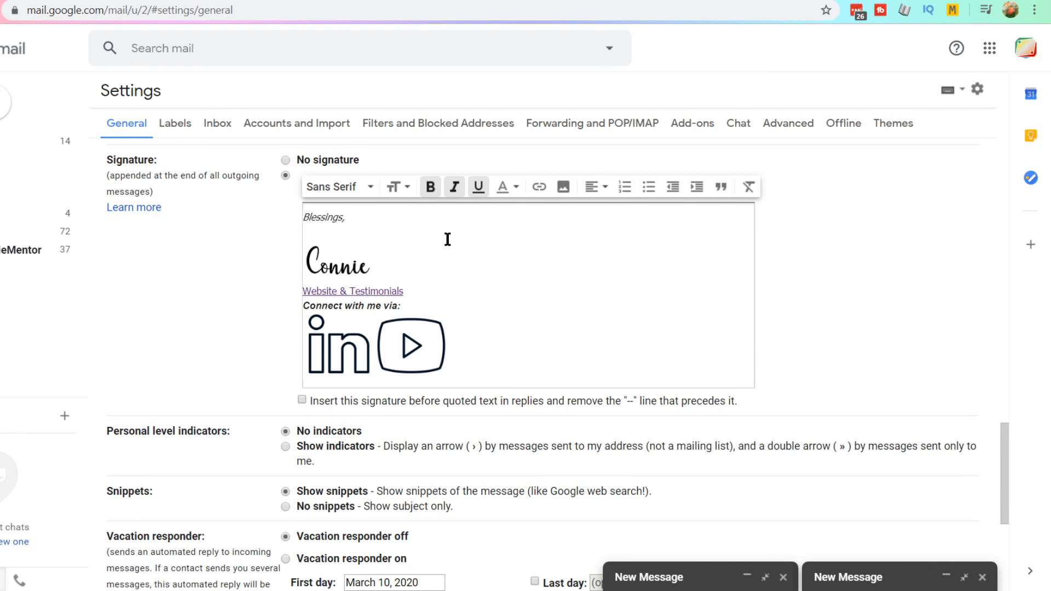
Upload the Pinterest icon image from the device beside the YouTube icon and set its size to Small.
{"action": "left_click", "coordinate": [563, 187]}
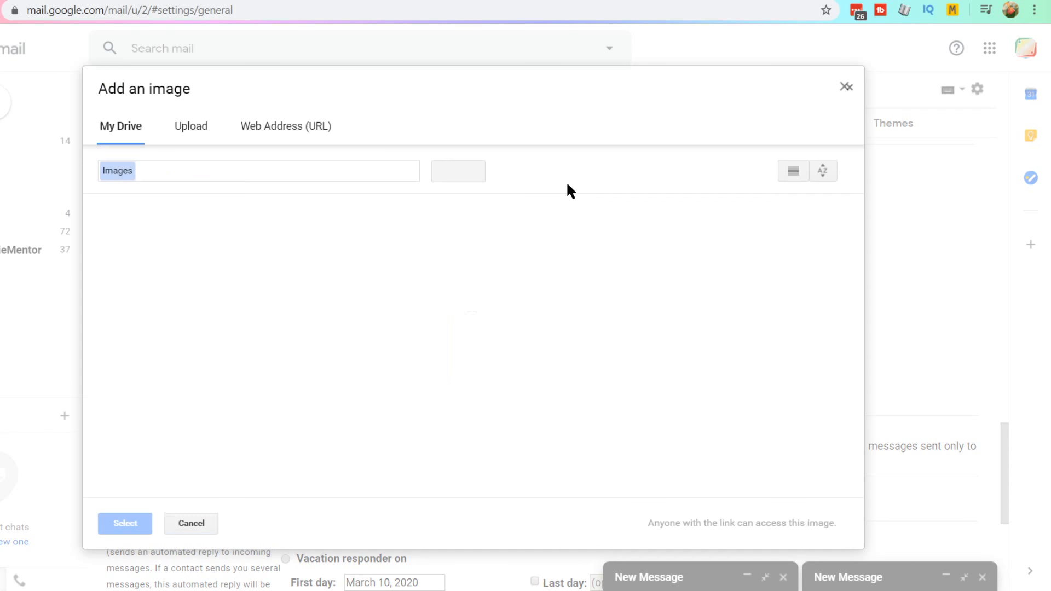
{"action": "left_click", "coordinate": [182, 139]}
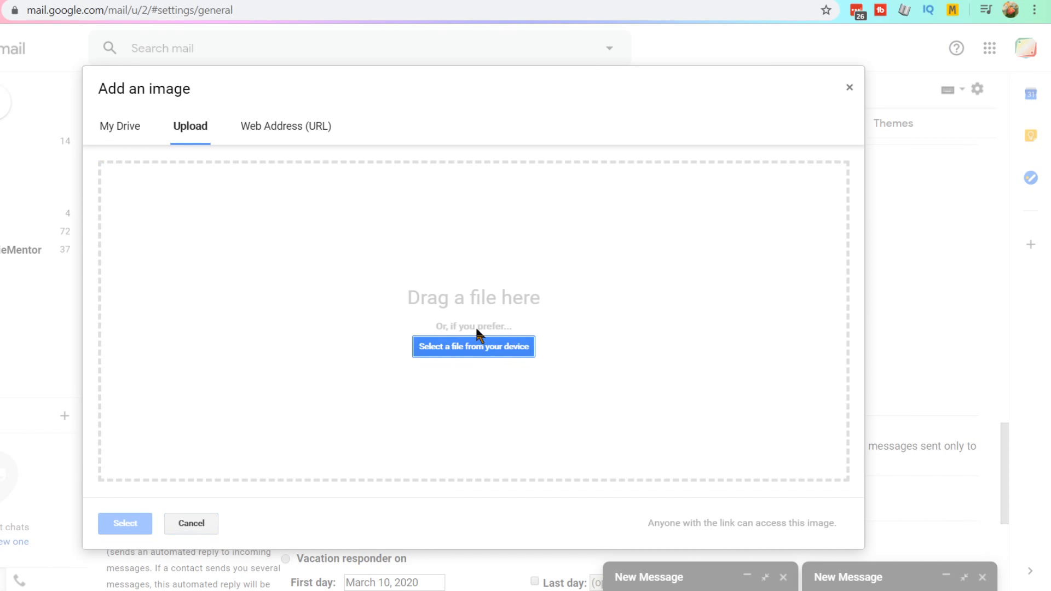
{"action": "left_click", "coordinate": [479, 346]}
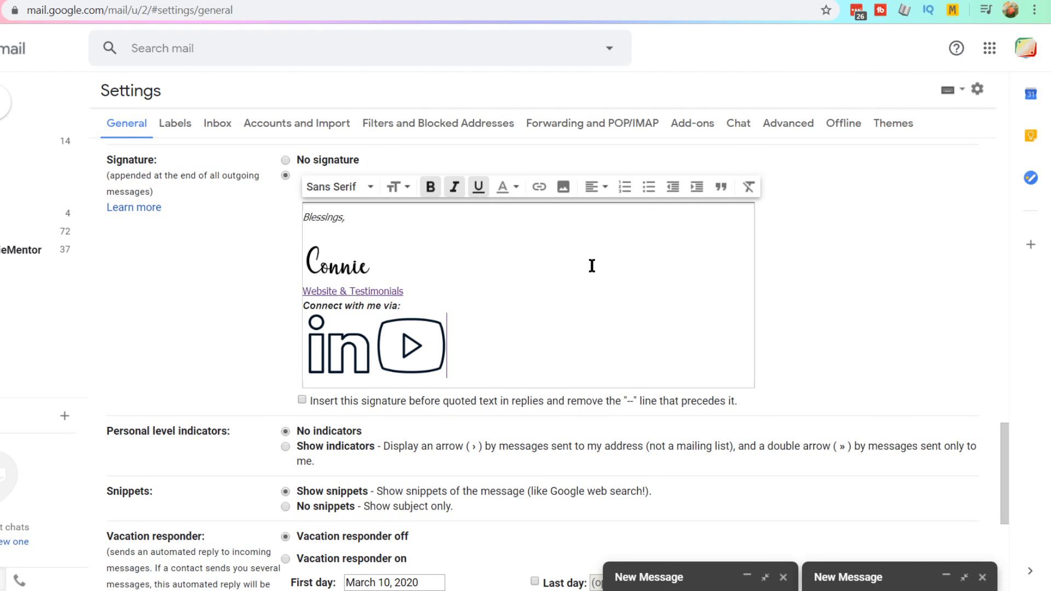
{"action": "scroll", "coordinate": [591, 265], "scroll_direction": "down", "scroll_amount": 4}
{"action": "left_click", "coordinate": [523, 347]}
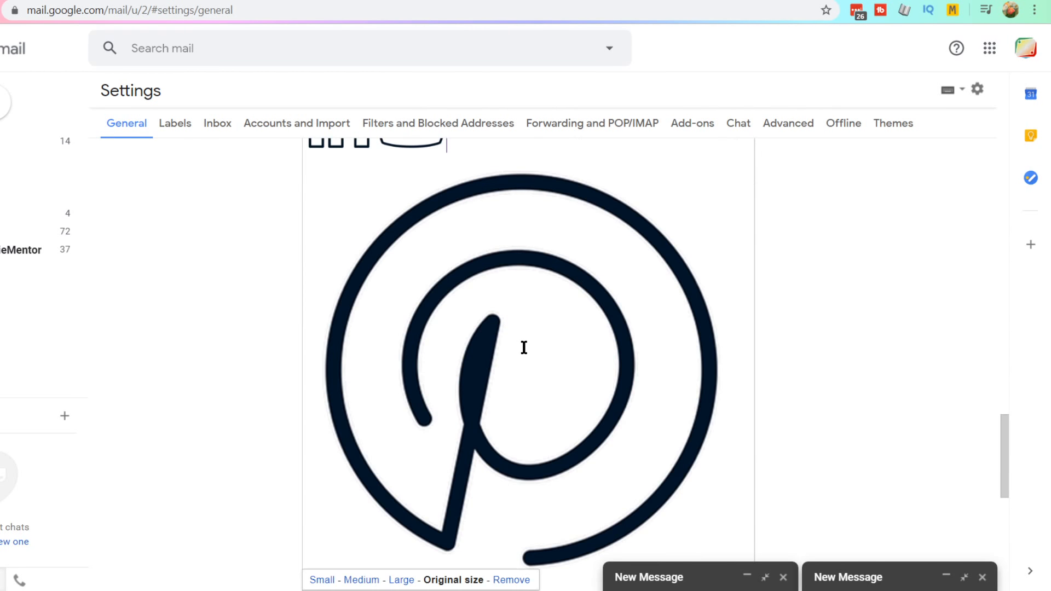
{"action": "scroll", "coordinate": [351, 528], "scroll_direction": "down", "scroll_amount": 3}
{"action": "left_click", "coordinate": [322, 429]}
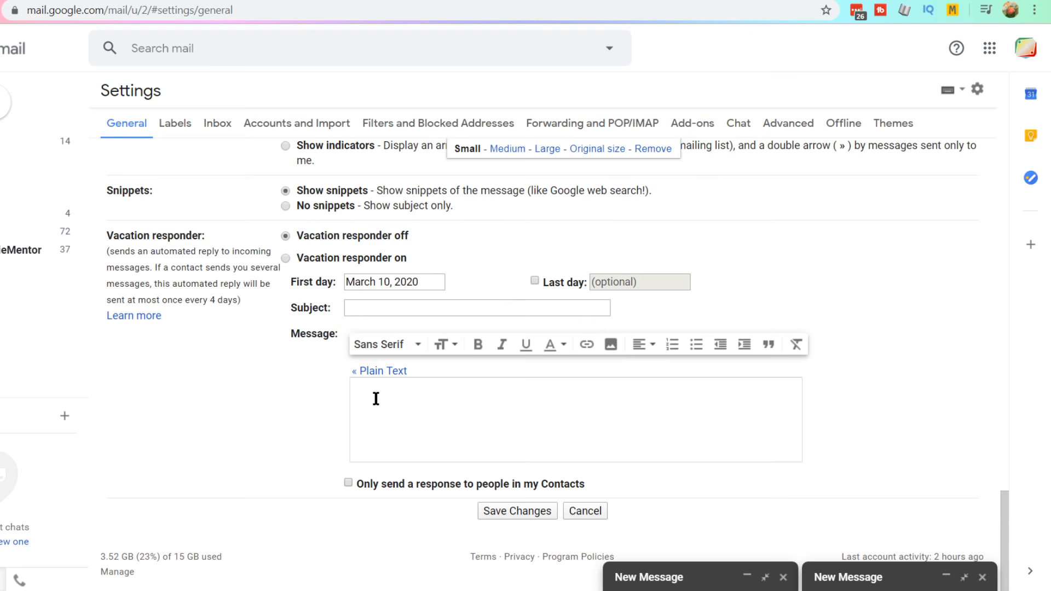
{"action": "scroll", "coordinate": [460, 342], "scroll_direction": "up", "scroll_amount": 4}
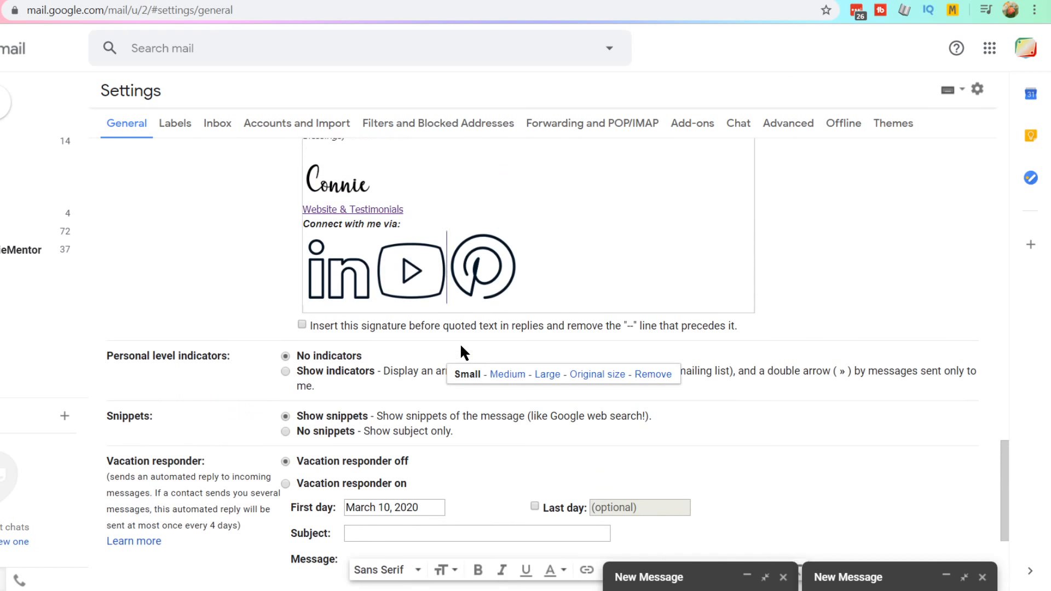
{"action": "left_click", "coordinate": [509, 270]}
{"action": "left_click", "coordinate": [520, 270]}
{"action": "left_click", "coordinate": [501, 273]}
{"action": "scroll", "coordinate": [492, 257], "scroll_direction": "up", "scroll_amount": 3}
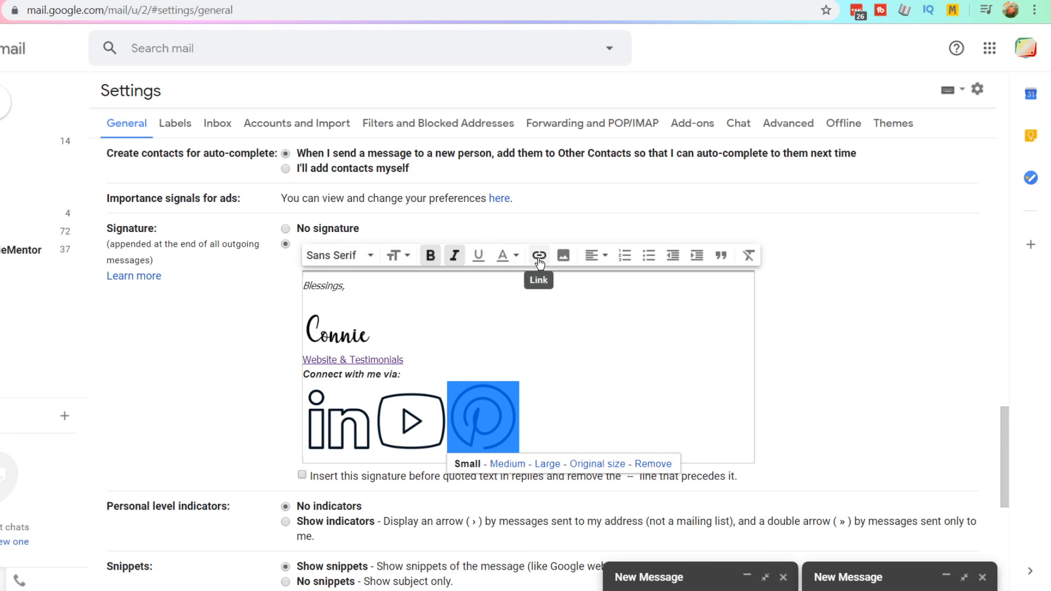
{"action": "left_click", "coordinate": [539, 256]}
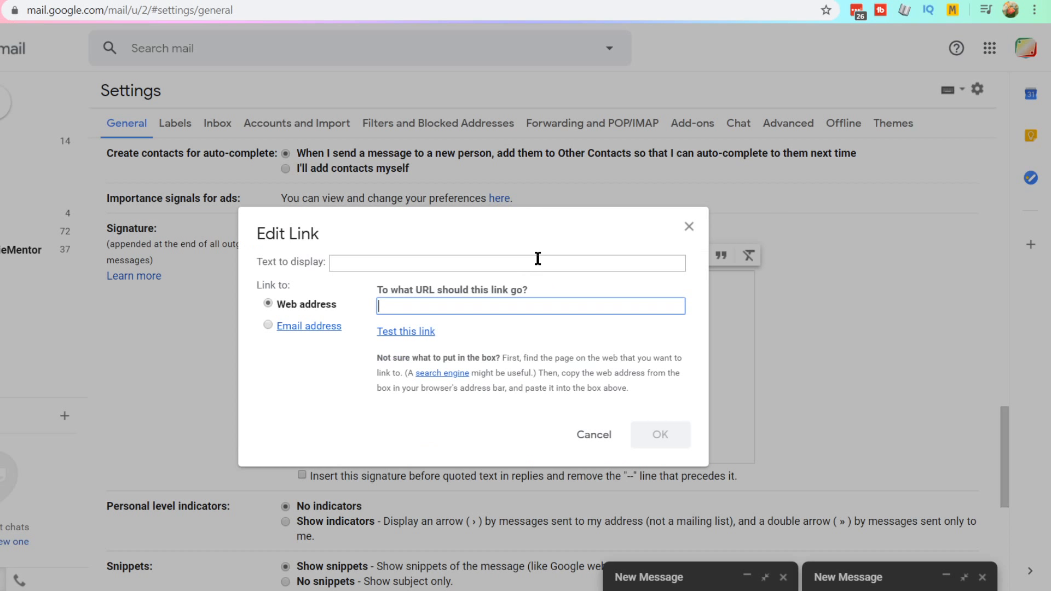
{"action": "left_click", "coordinate": [816, 590]}
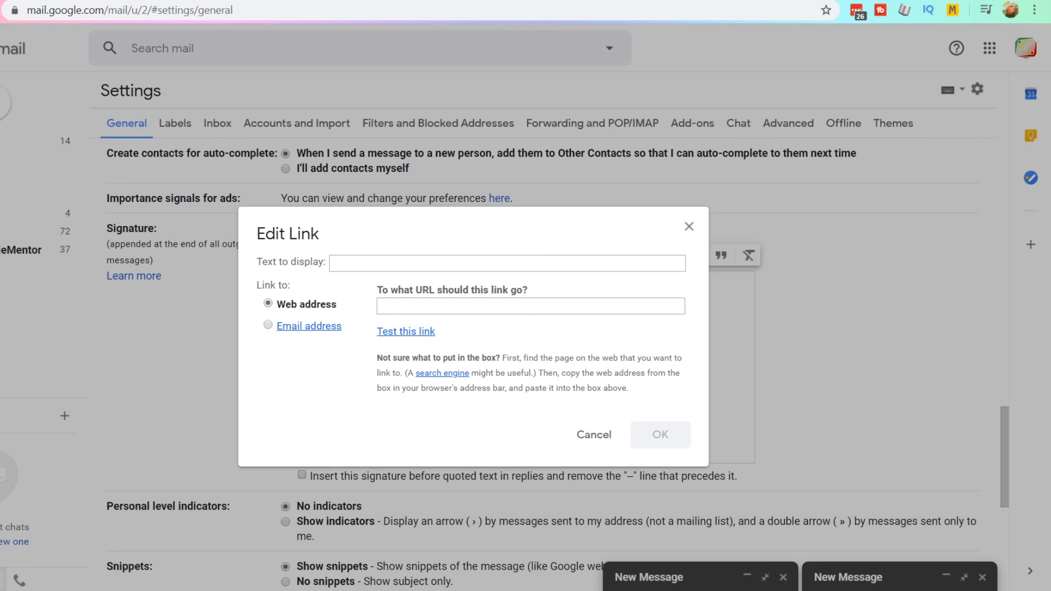
{"action": "left_click", "coordinate": [468, 306]}
{"action": "type", "text": "https://www.pinterest.ph/theVAindustry/"}
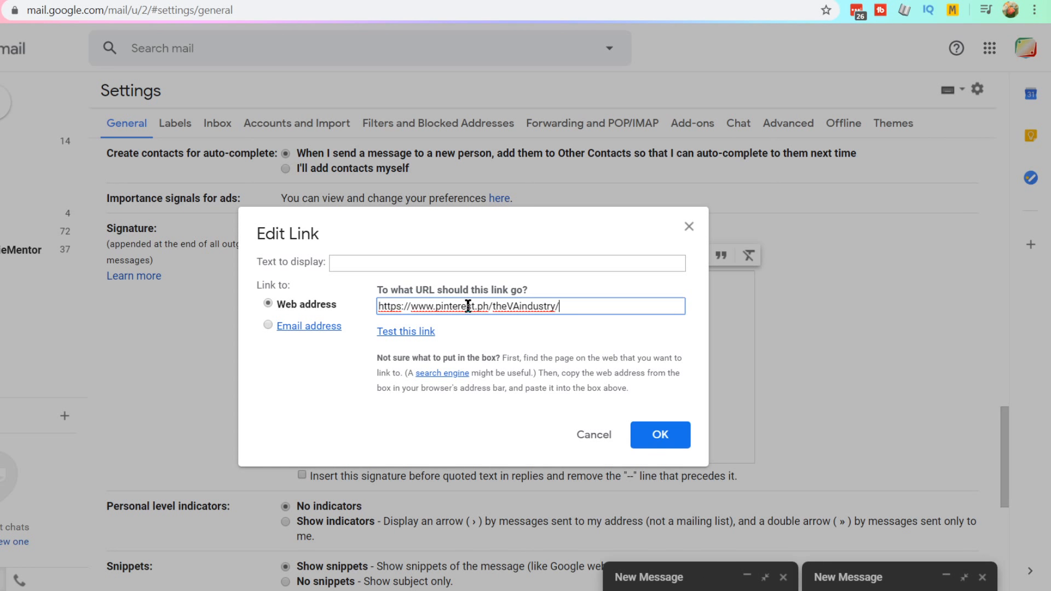
{"action": "left_click", "coordinate": [655, 450]}
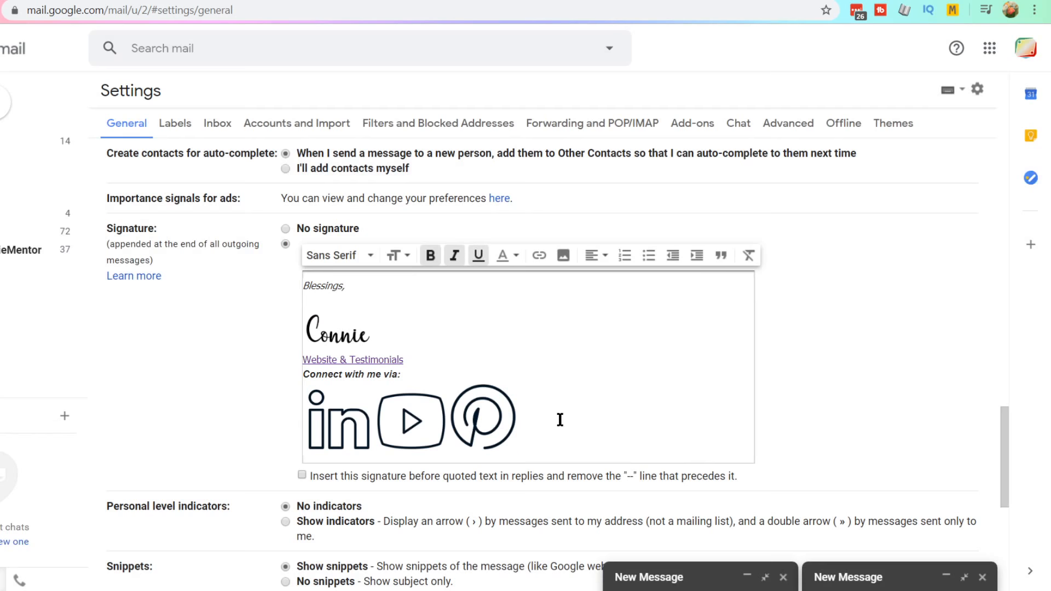
Save the settings changes with the completed signature of name image, website link and three social icons.
{"action": "scroll", "coordinate": [403, 364], "scroll_direction": "down", "scroll_amount": 2}
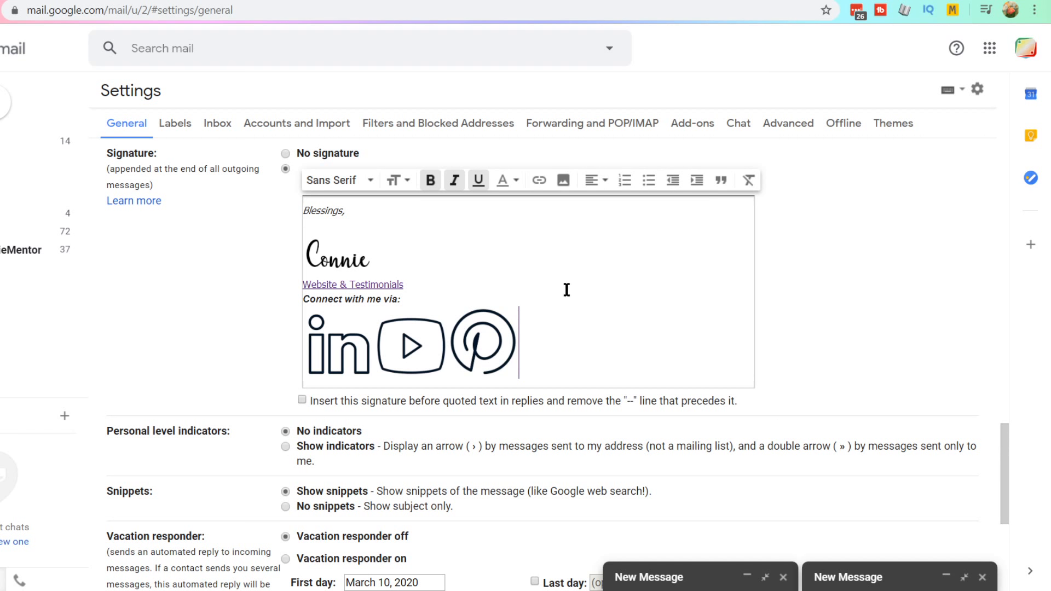
{"action": "scroll", "coordinate": [568, 290], "scroll_direction": "down", "scroll_amount": 3}
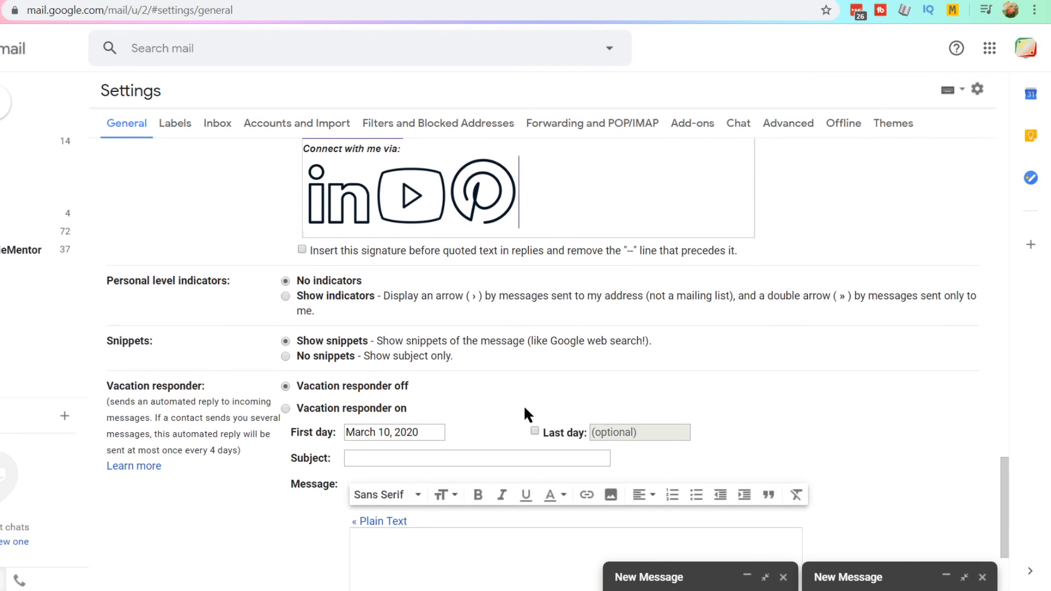
{"action": "scroll", "coordinate": [509, 193], "scroll_direction": "up", "scroll_amount": 3}
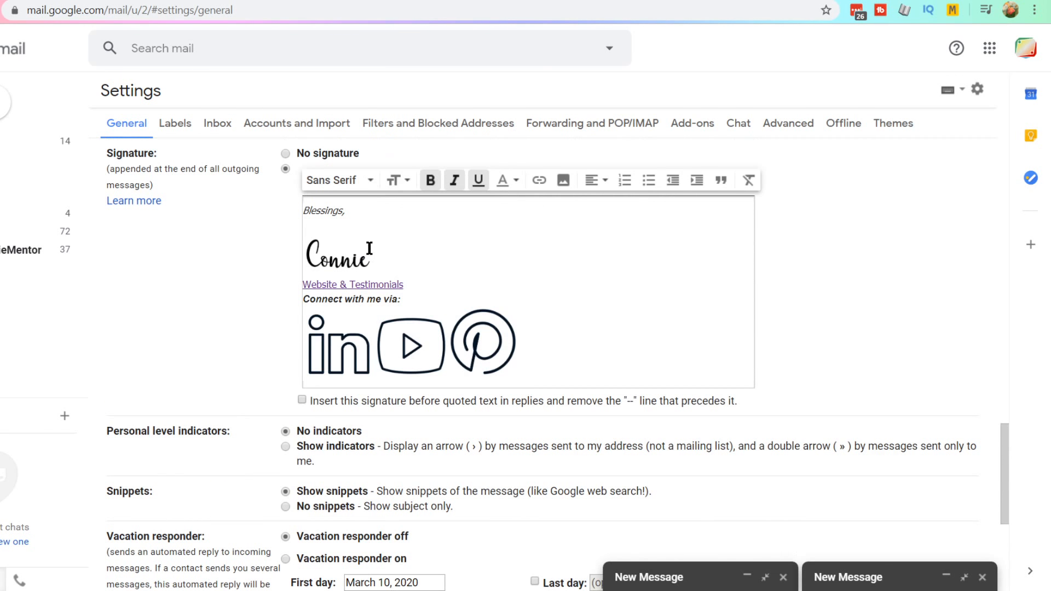
{"action": "left_click_drag", "start_coordinate": [380, 253], "coordinate": [314, 252]}
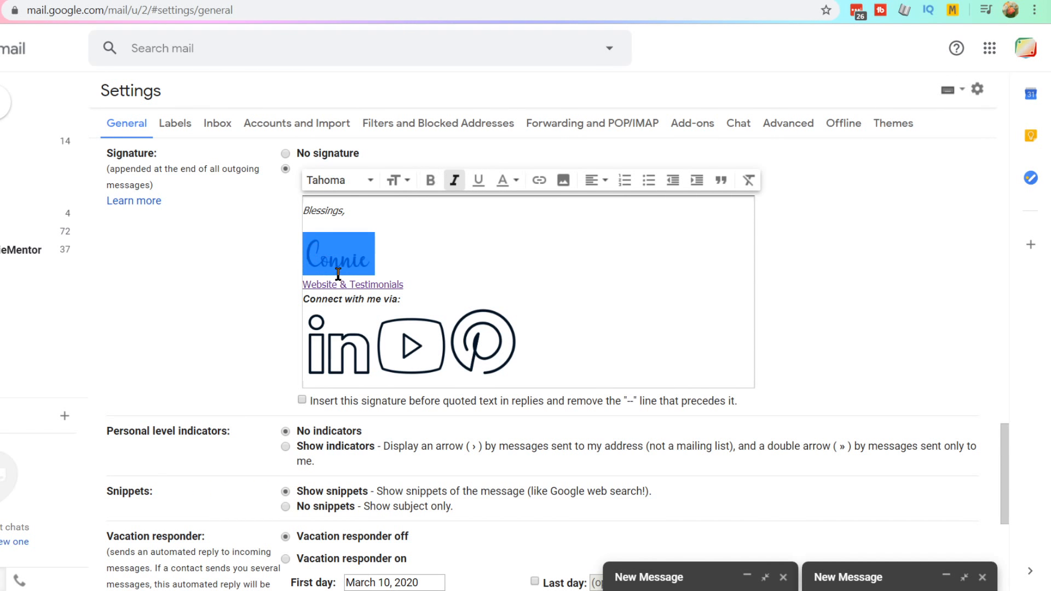
{"action": "left_click", "coordinate": [377, 263]}
{"action": "left_click_drag", "start_coordinate": [377, 264], "coordinate": [294, 252]}
{"action": "scroll", "coordinate": [529, 286], "scroll_direction": "down", "scroll_amount": 5}
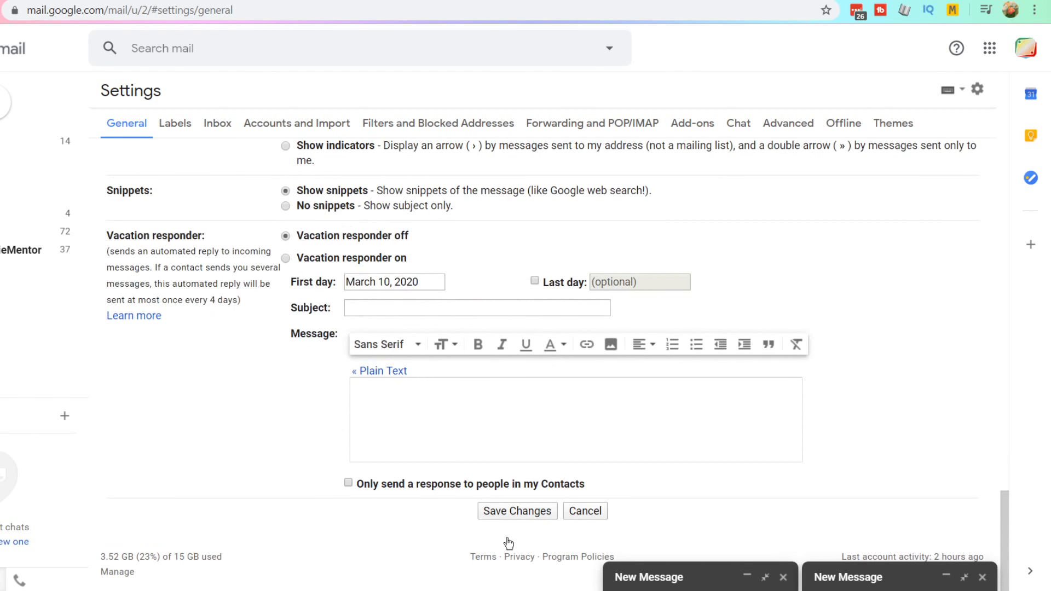
{"action": "left_click", "coordinate": [506, 513]}
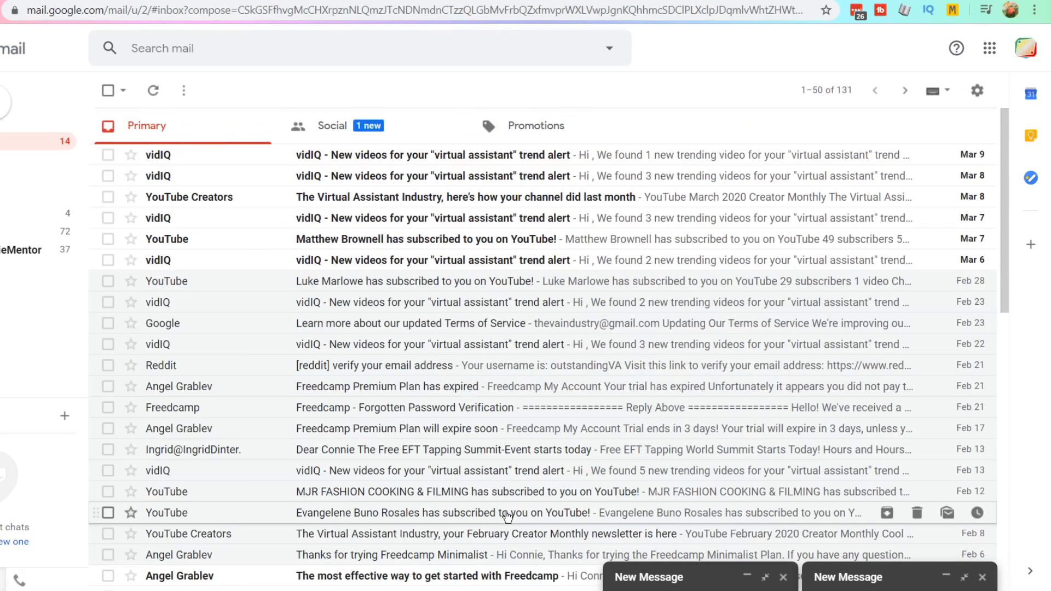
Compose a new message and check how the signature and its icon links appear in it.
{"action": "left_click", "coordinate": [2, 108]}
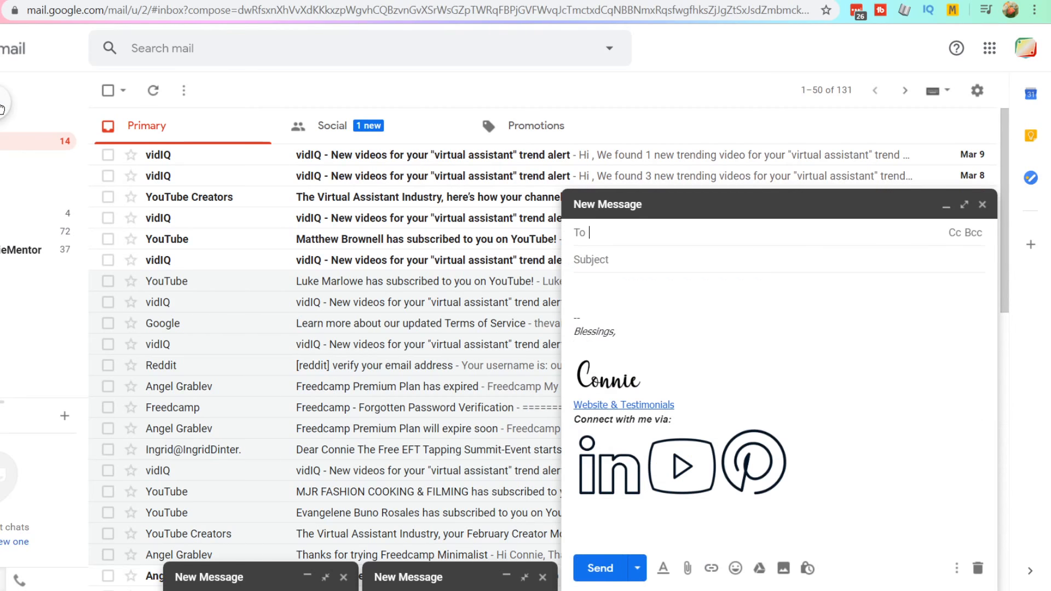
{"action": "left_click", "coordinate": [644, 474]}
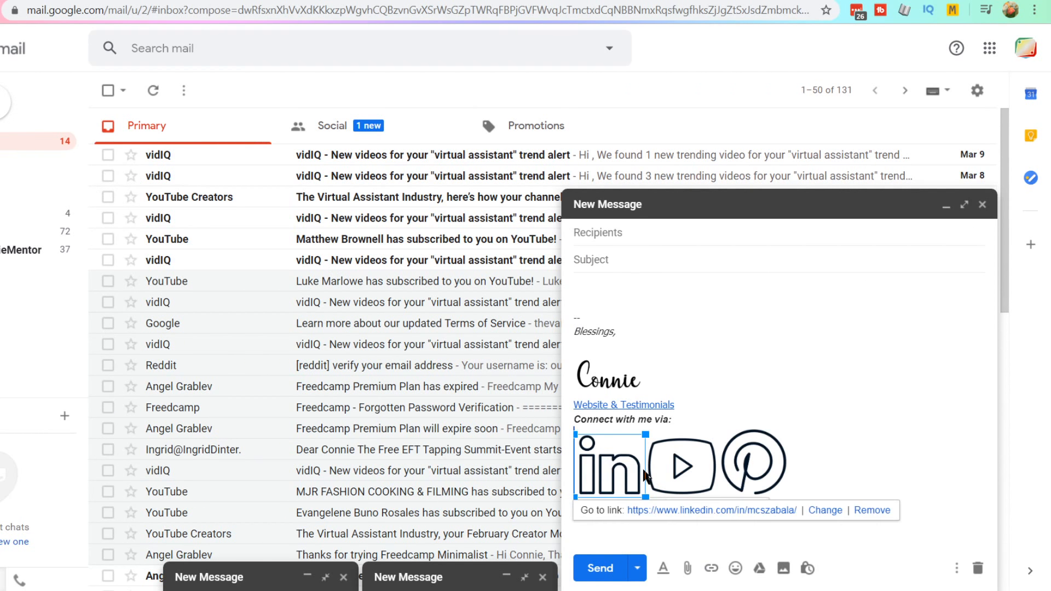
{"action": "left_click", "coordinate": [730, 459]}
{"action": "left_click", "coordinate": [801, 452]}
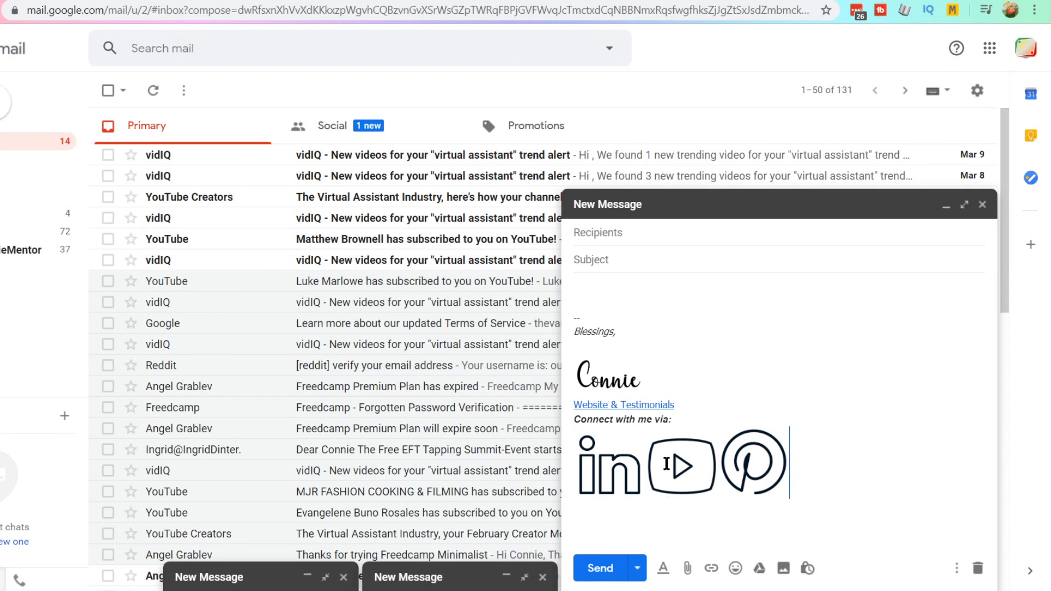
Shrink the LinkedIn and YouTube icons in the draft's signature to roughly a third of their size.
{"action": "left_click", "coordinate": [636, 444]}
{"action": "left_click", "coordinate": [642, 434]}
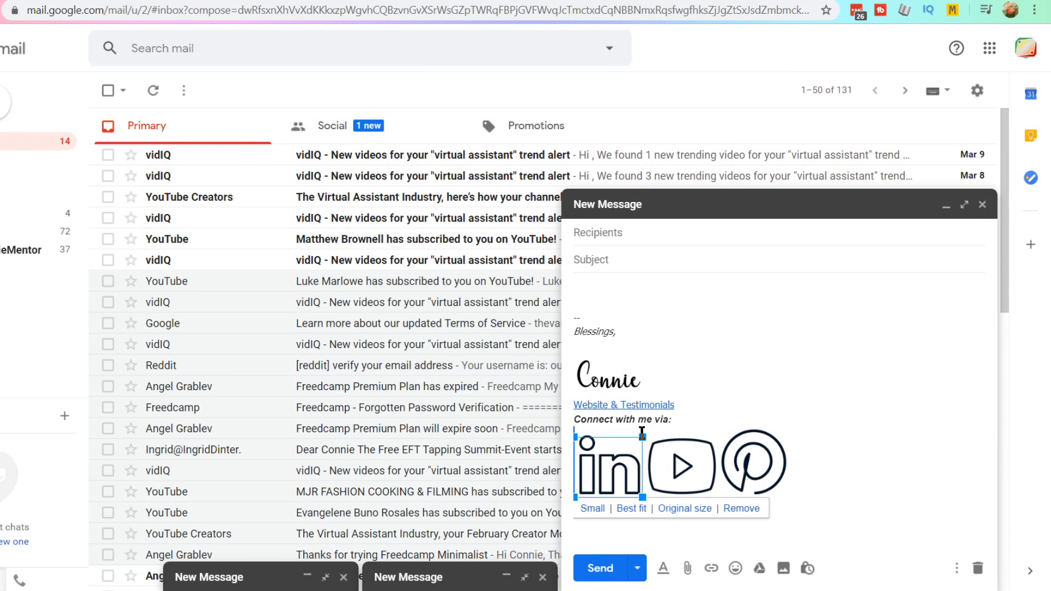
{"action": "left_click_drag", "start_coordinate": [641, 433], "coordinate": [600, 471]}
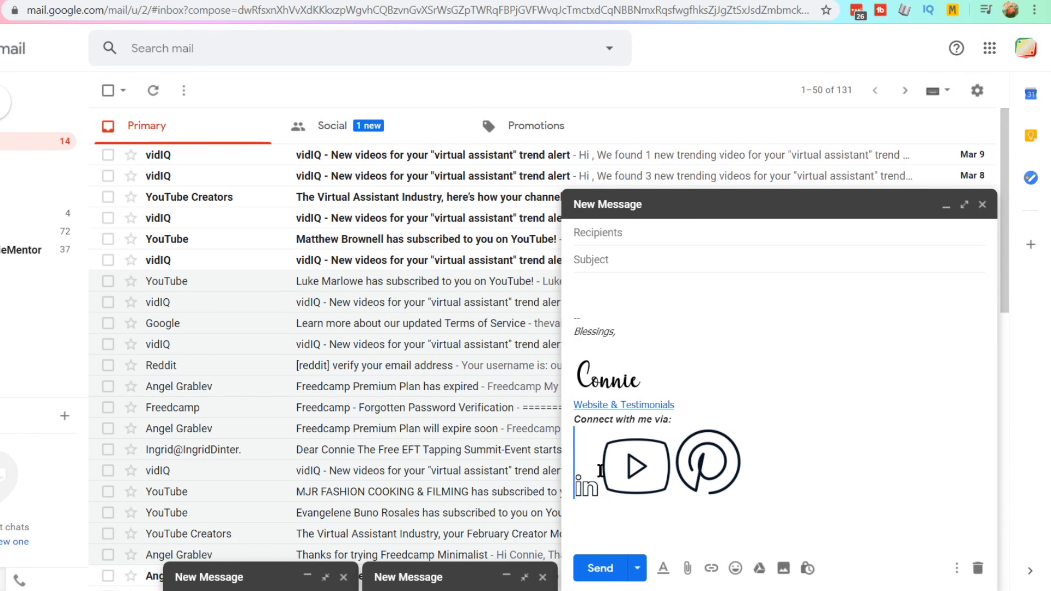
{"action": "left_click", "coordinate": [624, 463]}
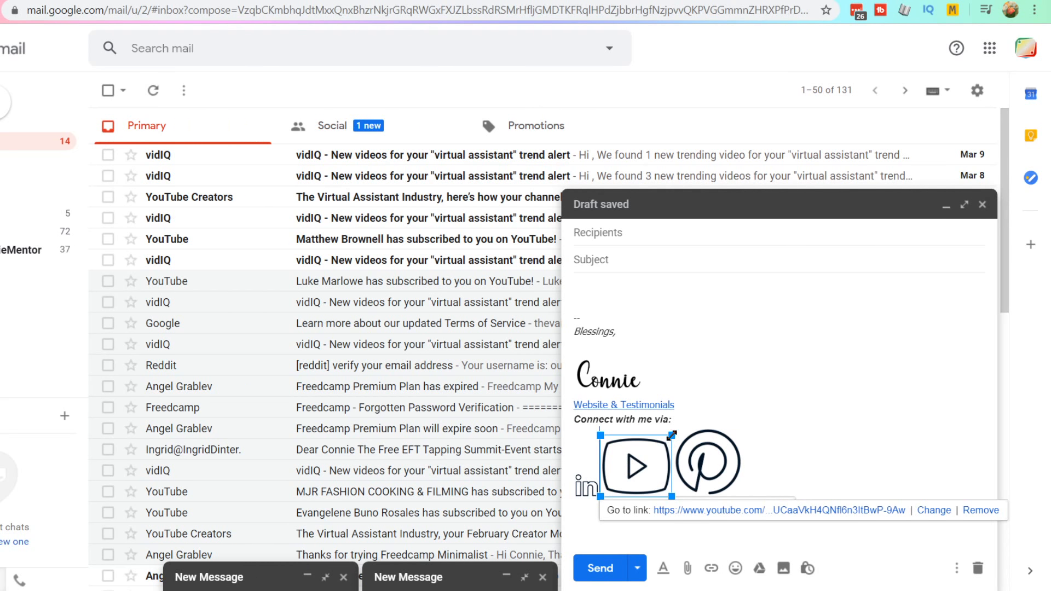
{"action": "left_click_drag", "start_coordinate": [672, 434], "coordinate": [633, 483]}
{"action": "left_click_drag", "start_coordinate": [631, 485], "coordinate": [629, 486]}
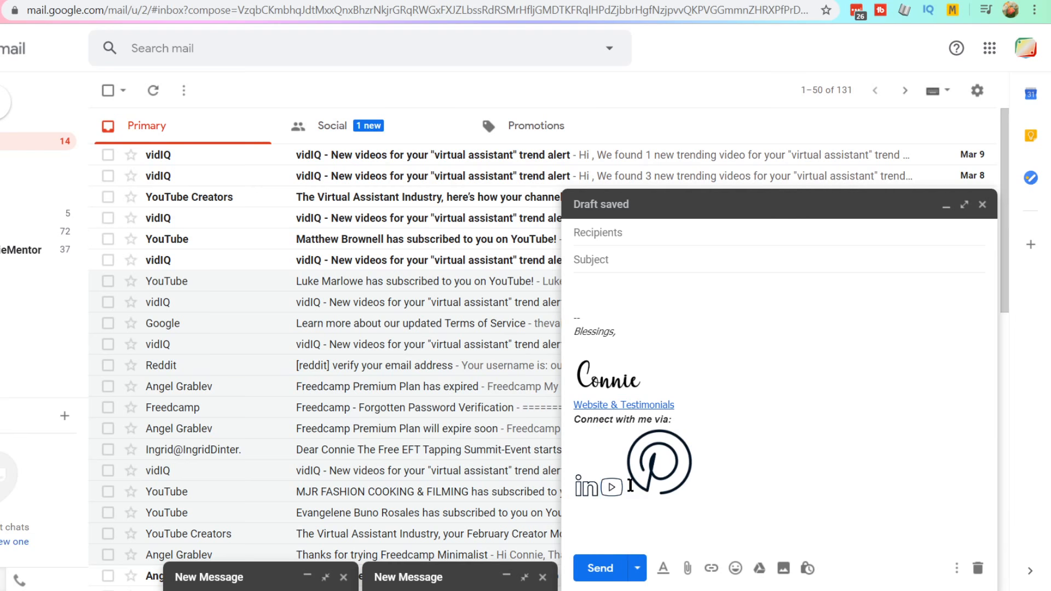
Shrink the Pinterest icon in the draft's signature to match the other two icons, and discard the draft.
{"action": "left_click", "coordinate": [656, 472]}
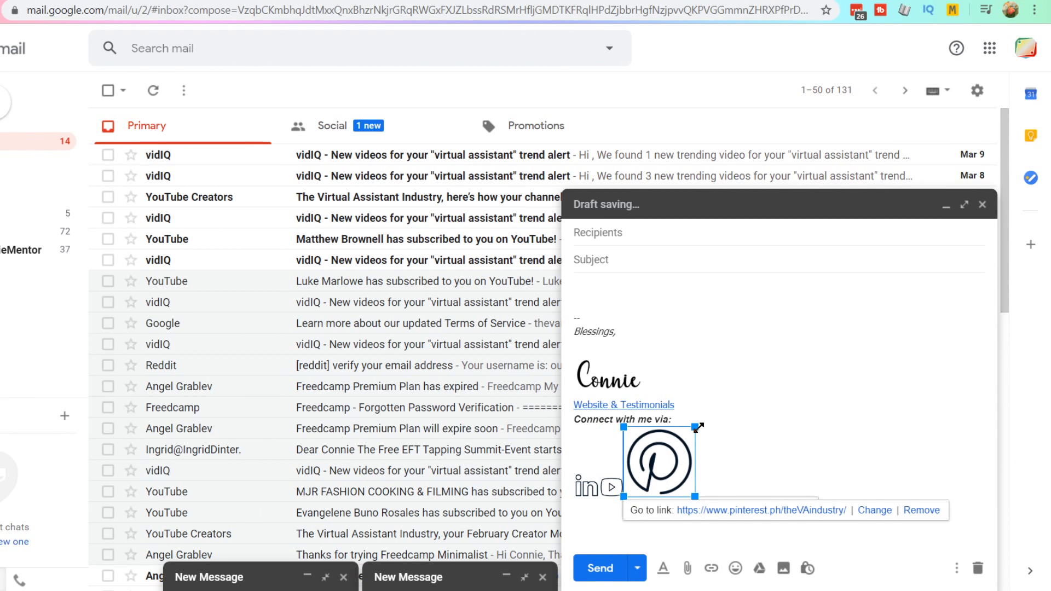
{"action": "left_click_drag", "start_coordinate": [695, 428], "coordinate": [657, 489]}
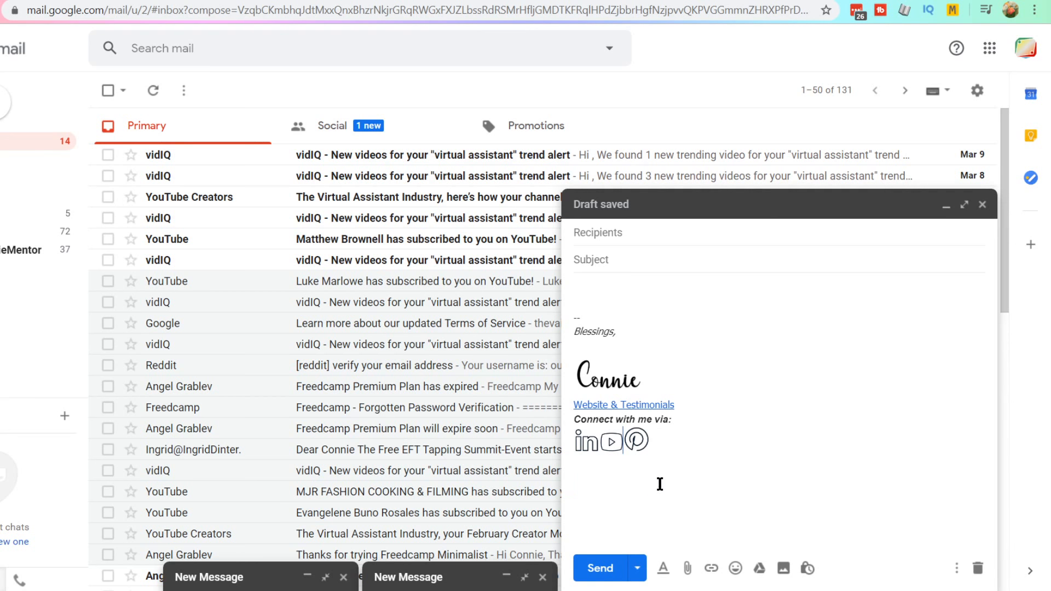
{"action": "left_click", "coordinate": [653, 438]}
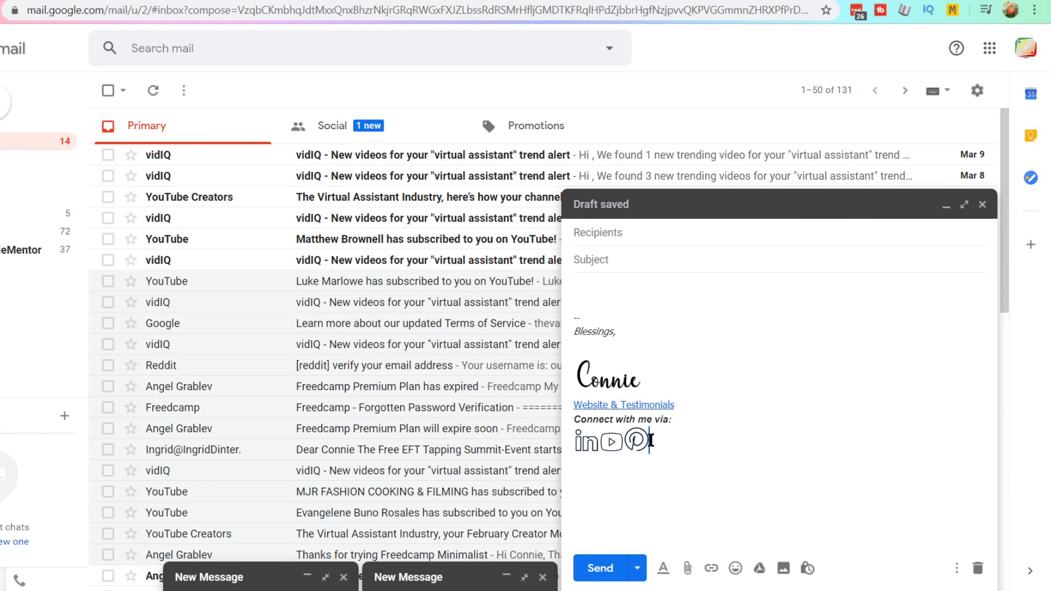
{"action": "left_click", "coordinate": [727, 410]}
{"action": "left_click", "coordinate": [978, 567]}
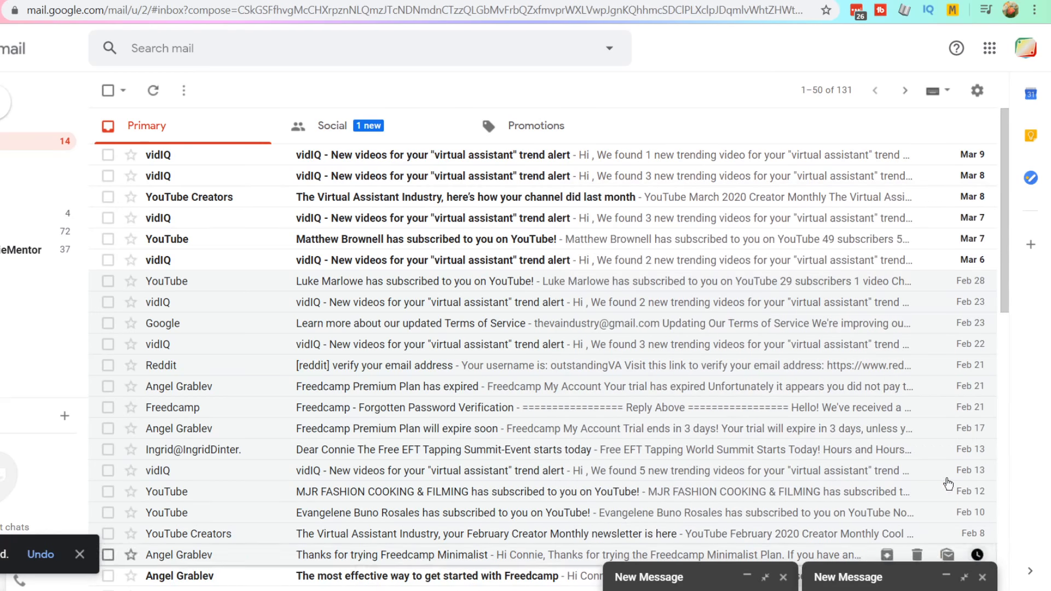
Open the general mail settings at the signature section and dismiss the notifications prompt.
{"action": "left_click", "coordinate": [976, 91]}
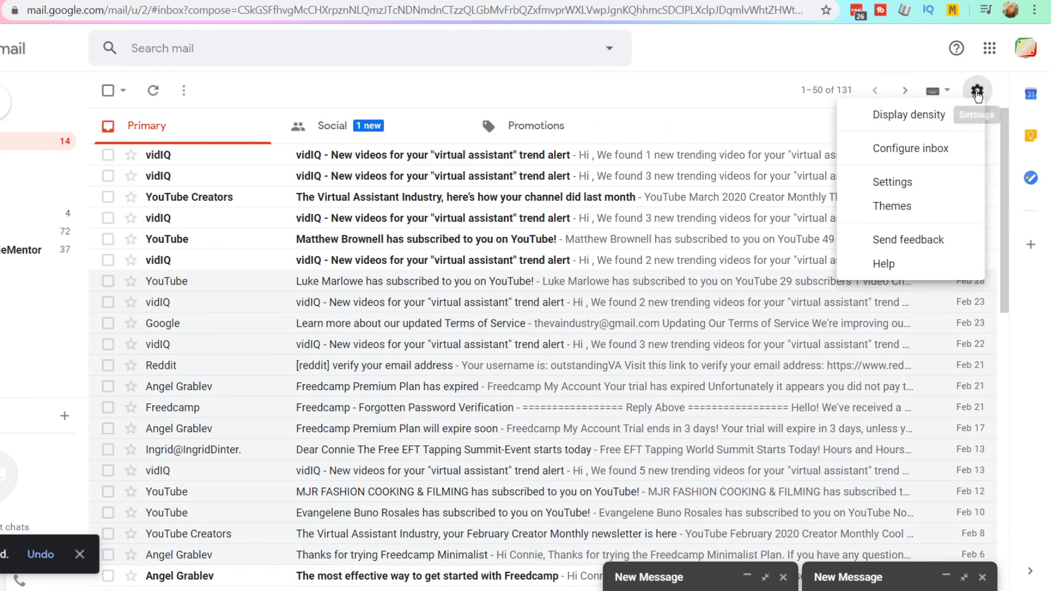
{"action": "left_click", "coordinate": [902, 183]}
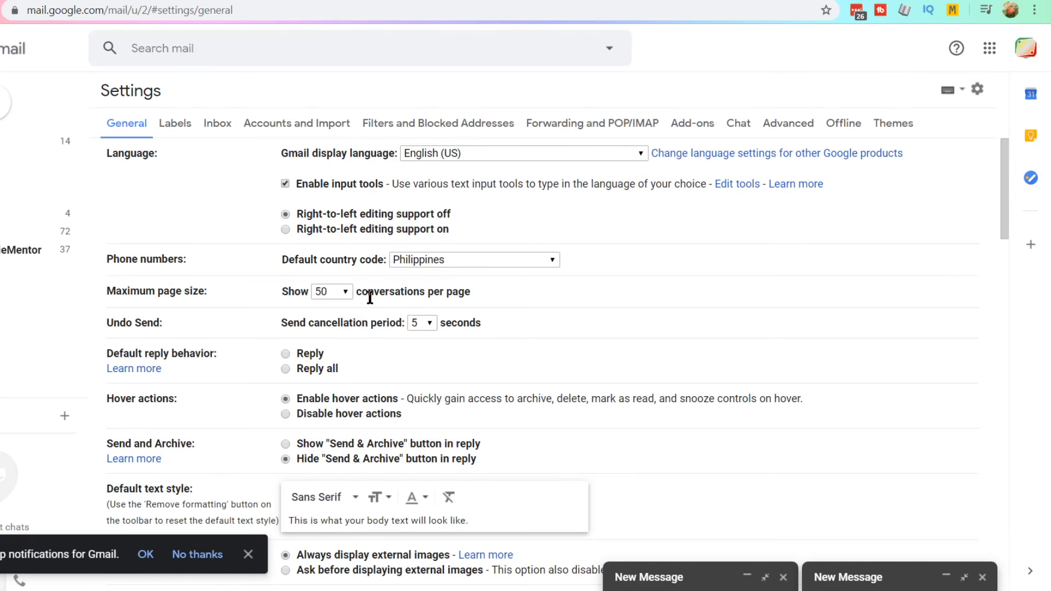
{"action": "scroll", "coordinate": [369, 297], "scroll_direction": "down", "scroll_amount": 20}
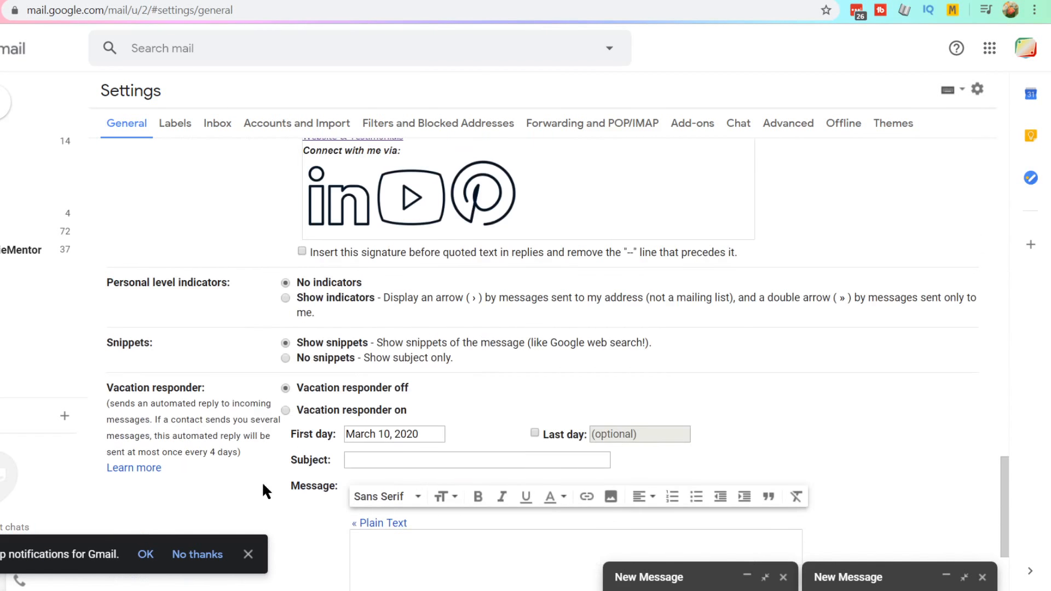
{"action": "left_click", "coordinate": [250, 552]}
{"action": "scroll", "coordinate": [365, 429], "scroll_direction": "down", "scroll_amount": 3}
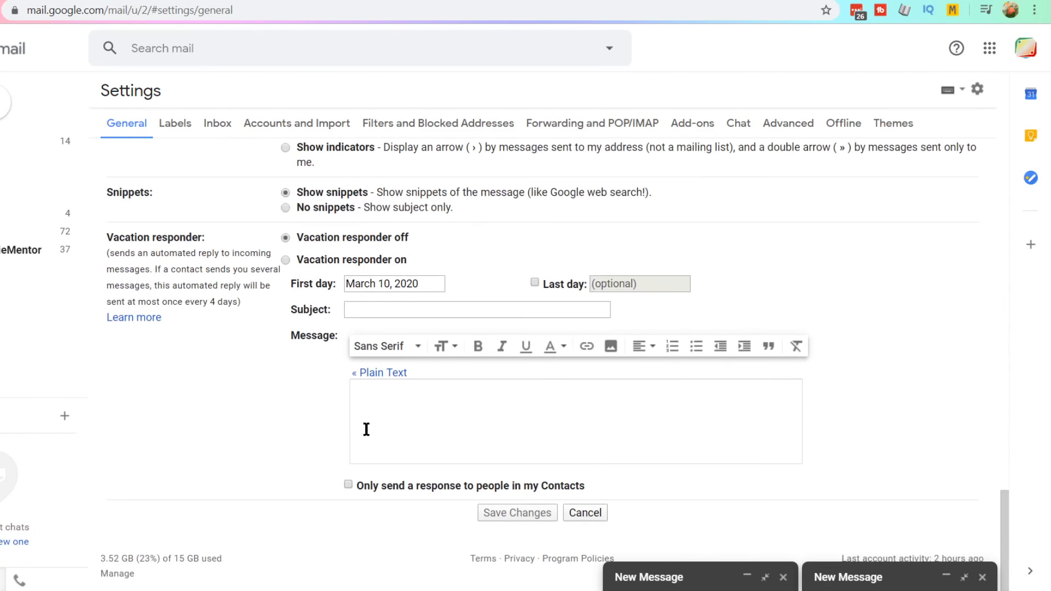
{"action": "scroll", "coordinate": [366, 429], "scroll_direction": "up", "scroll_amount": 5}
{"action": "left_click", "coordinate": [363, 271]}
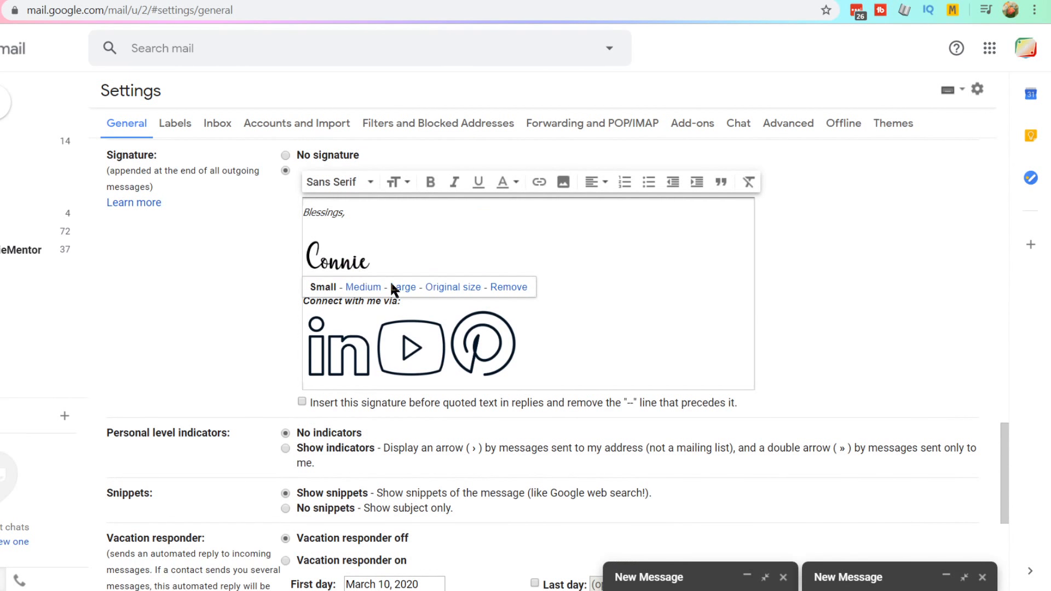
{"action": "left_click", "coordinate": [547, 299]}
{"action": "key", "text": "ctrl+a"}
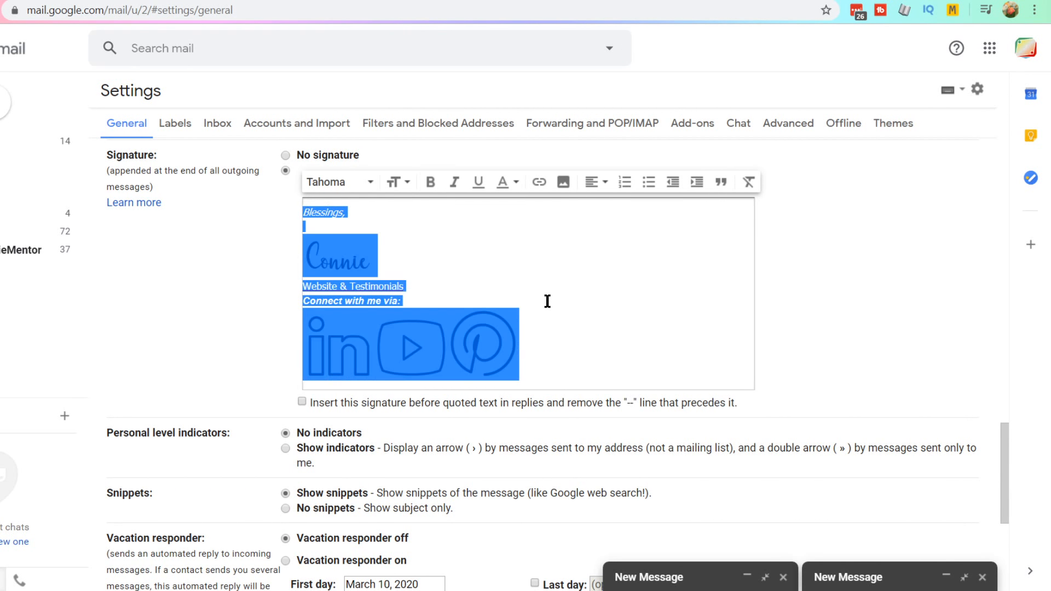
{"action": "key", "text": "BackSpace"}
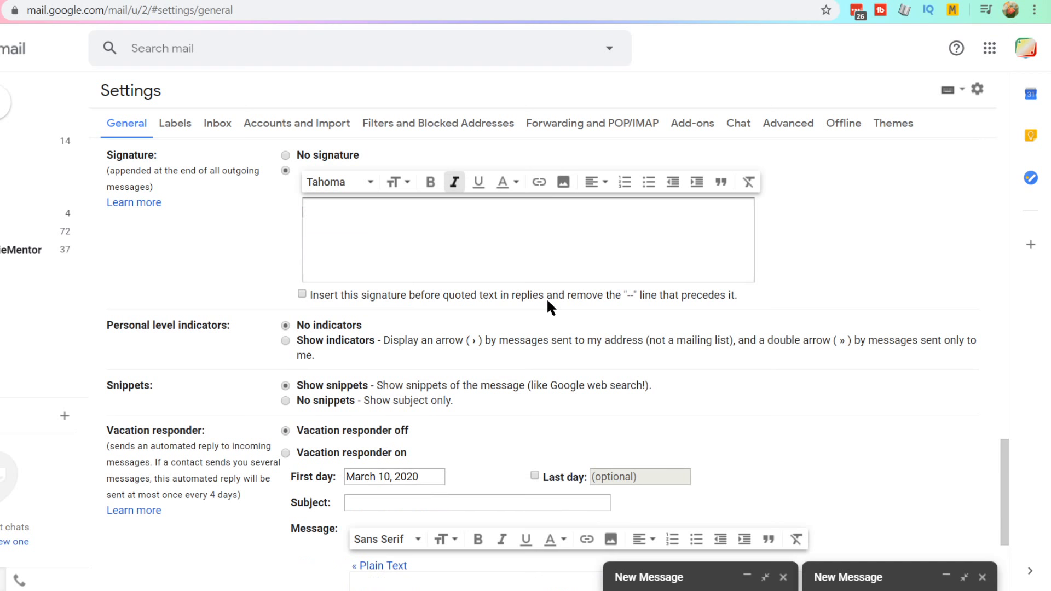
{"action": "key", "text": "ctrl+z"}
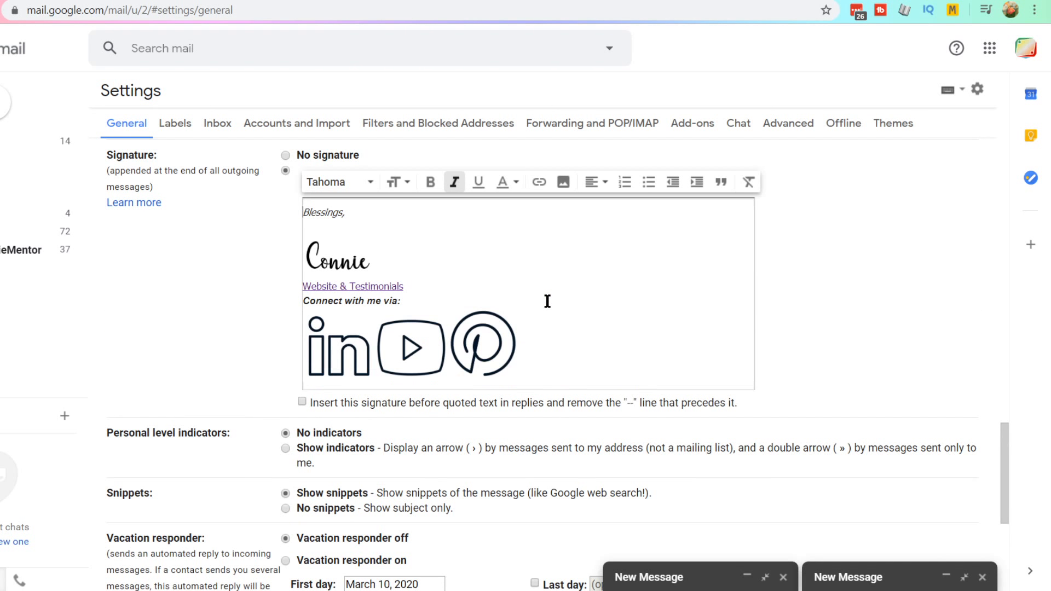
Delete everything below the closing "Blessings," from the signature, including the name image, website link and social icons.
{"action": "key", "text": "shift+Down"}
{"action": "key", "text": "shift+Down"}
{"action": "key", "text": "shift+Down"}
{"action": "key", "text": "shift+Down"}
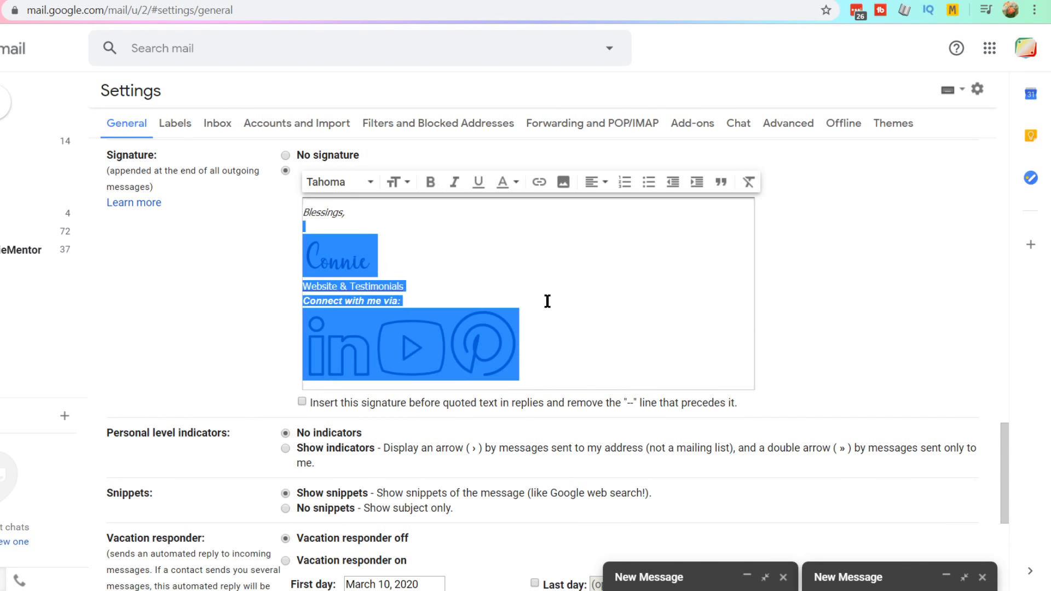
{"action": "key", "text": "BackSpace"}
Add the signature owner's full name below the closing, with the title "YouTube Content Creator" on the following line.
{"action": "key", "text": "Return"}
{"action": "type", "text": "C"}
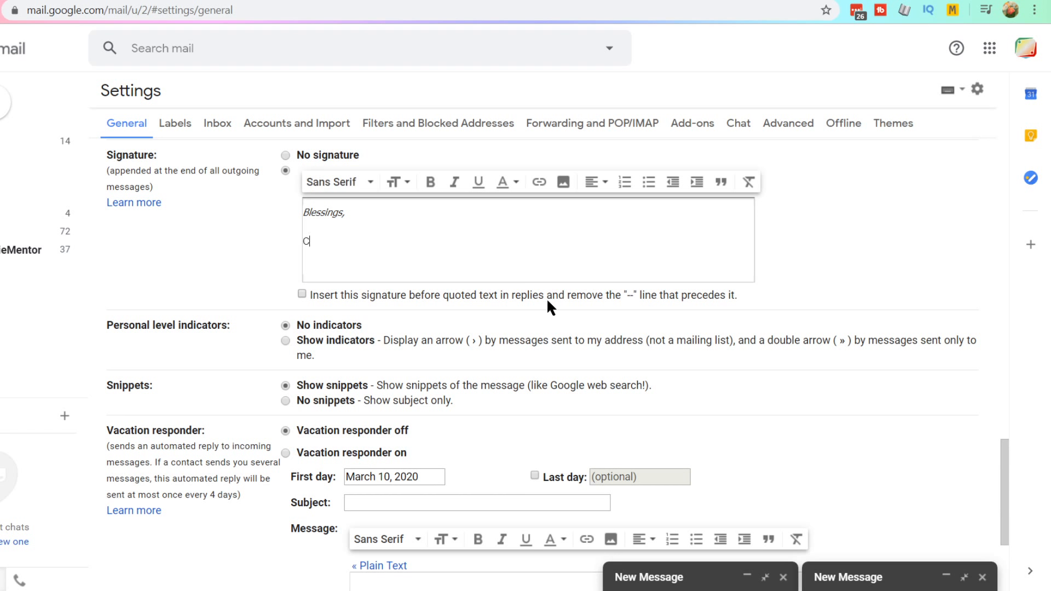
{"action": "type", "text": "onnie Zabala"}
{"action": "key", "text": "Return"}
{"action": "type", "text": "YOu"}
{"action": "key", "text": "BackSpace"}
{"action": "key", "text": "BackSpace"}
{"action": "type", "text": "our"}
{"action": "key", "text": "BackSpace"}
{"action": "key", "text": "BackSpace"}
{"action": "type", "text": "ouTube Con"}
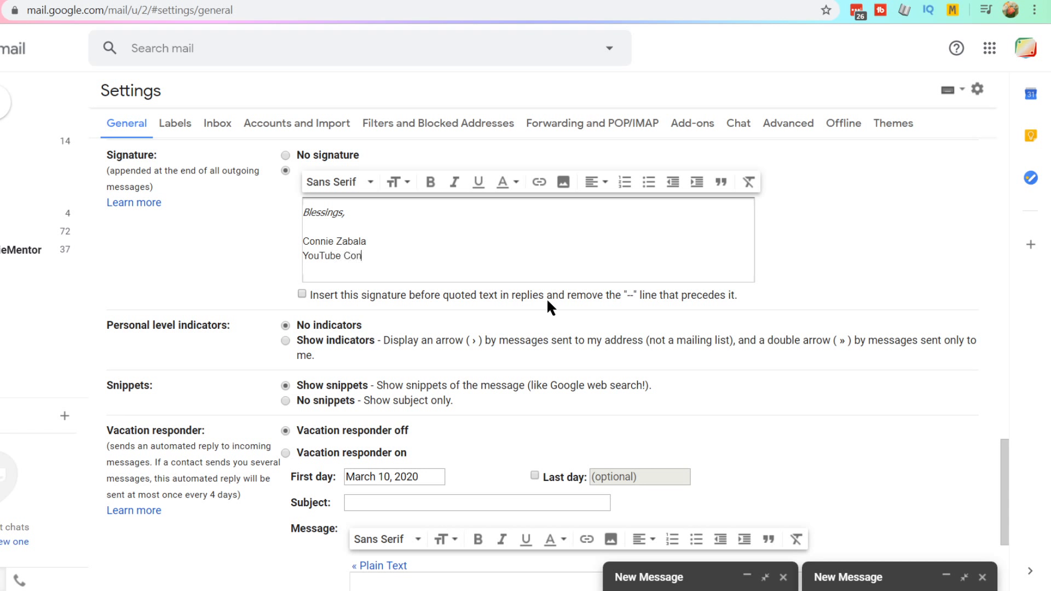
{"action": "type", "text": "tent Creator"}
Make the signature owner's name bold and set its text color to the red shade below the pastel rows.
{"action": "key", "text": "Up"}
{"action": "key", "text": "shift+Home"}
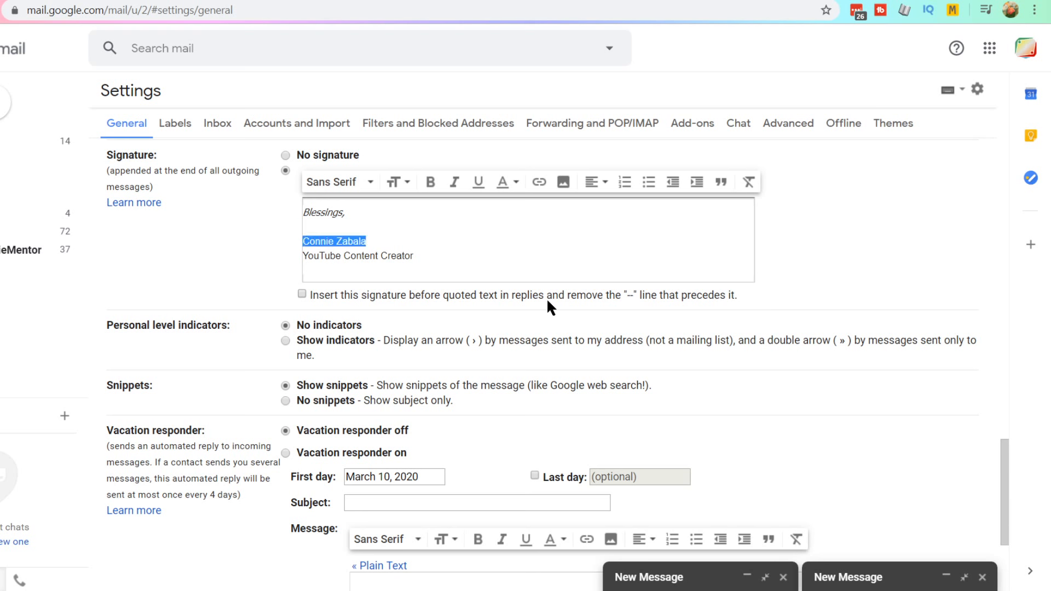
{"action": "left_click", "coordinate": [430, 182]}
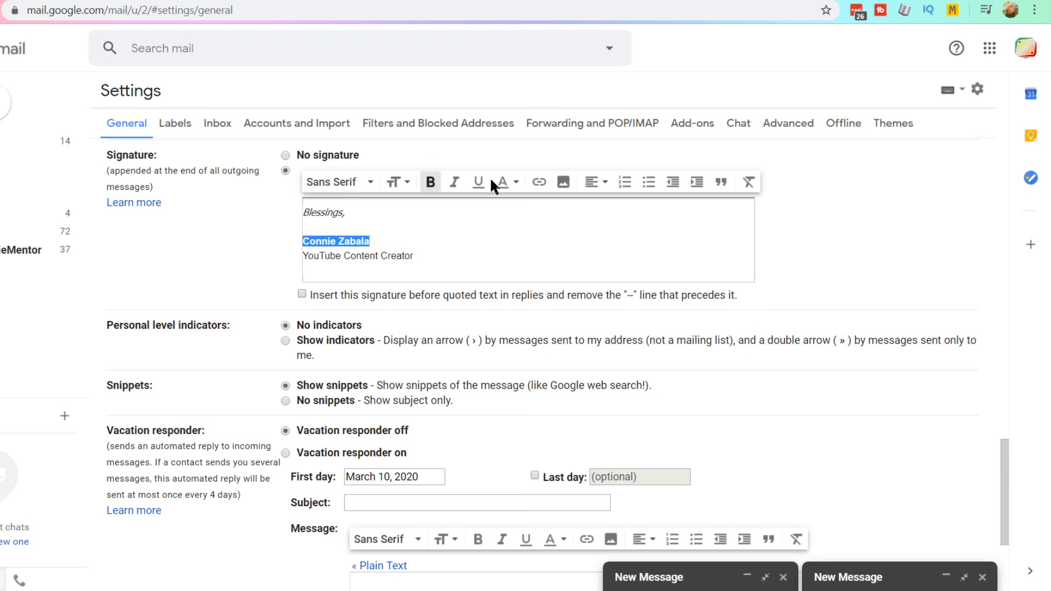
{"action": "left_click", "coordinate": [502, 182]}
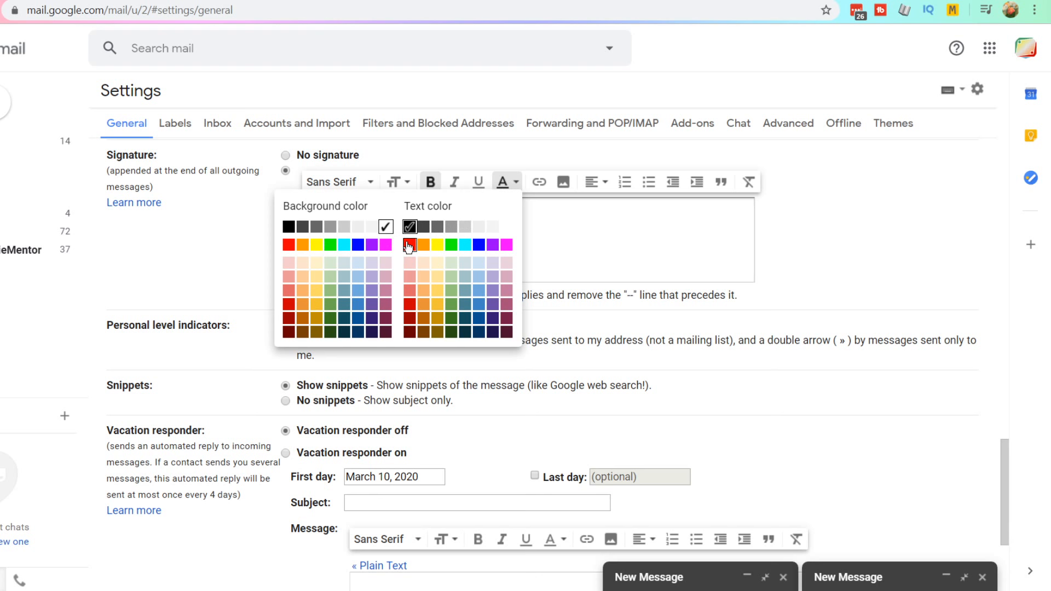
{"action": "left_click", "coordinate": [410, 304]}
Add the line "Website & Testimonials" below the title in the signature.
{"action": "left_click", "coordinate": [531, 249]}
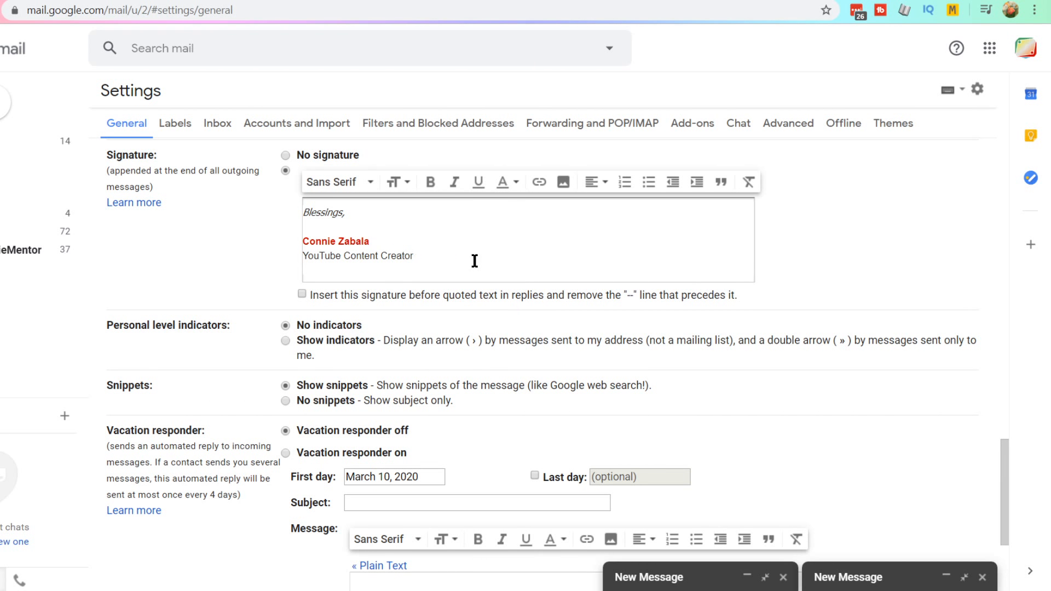
{"action": "key", "text": "Return"}
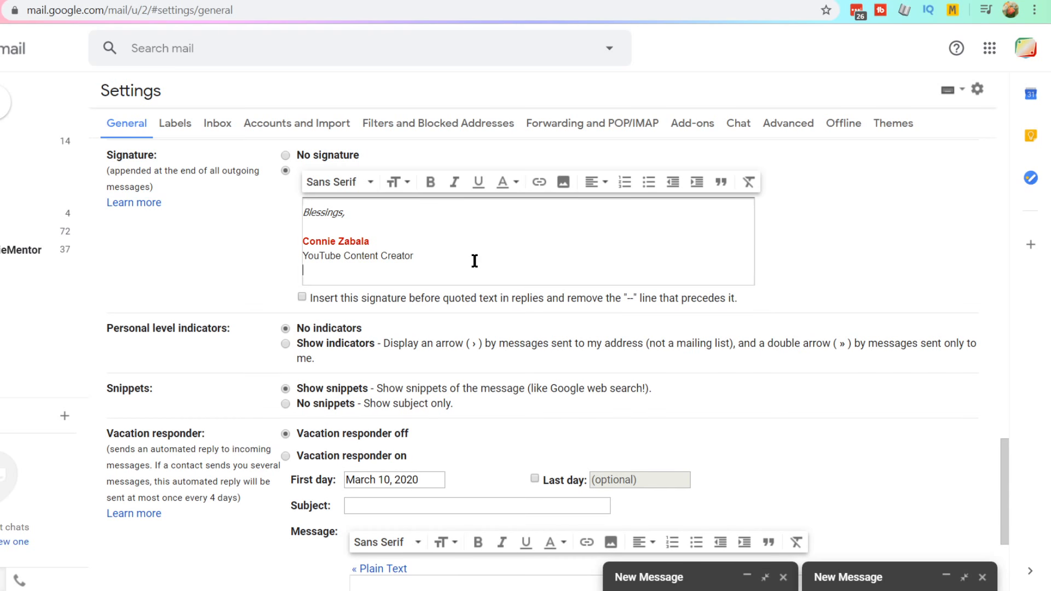
{"action": "type", "text": "Website & Testimonials"}
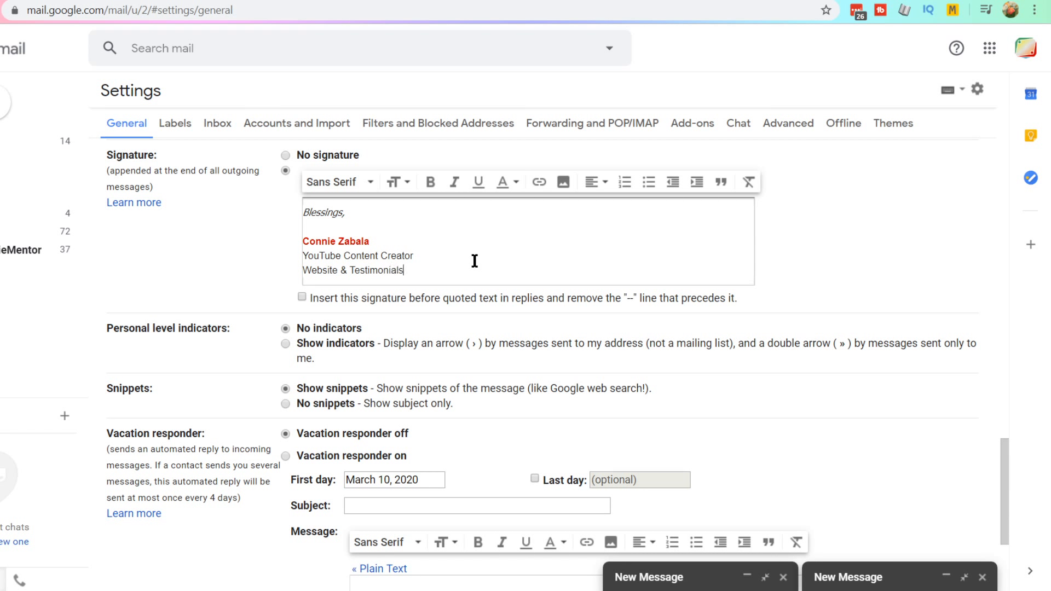
Link the "Website & Testimonials" text to the web address of the signature owner's personal website.
{"action": "key", "text": "shift+Home"}
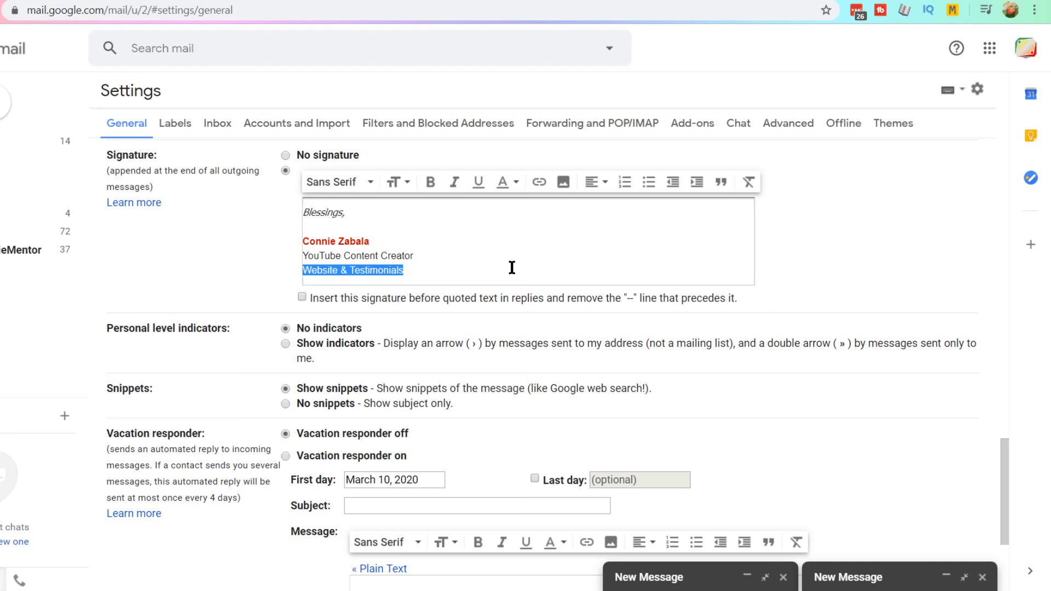
{"action": "left_click", "coordinate": [537, 184]}
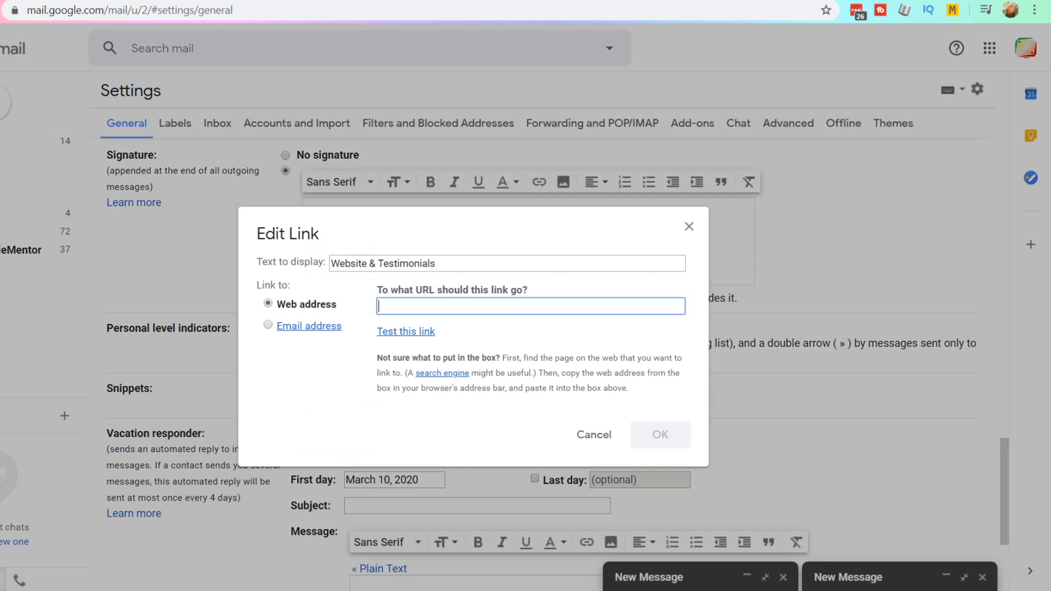
{"action": "left_click", "coordinate": [712, 532]}
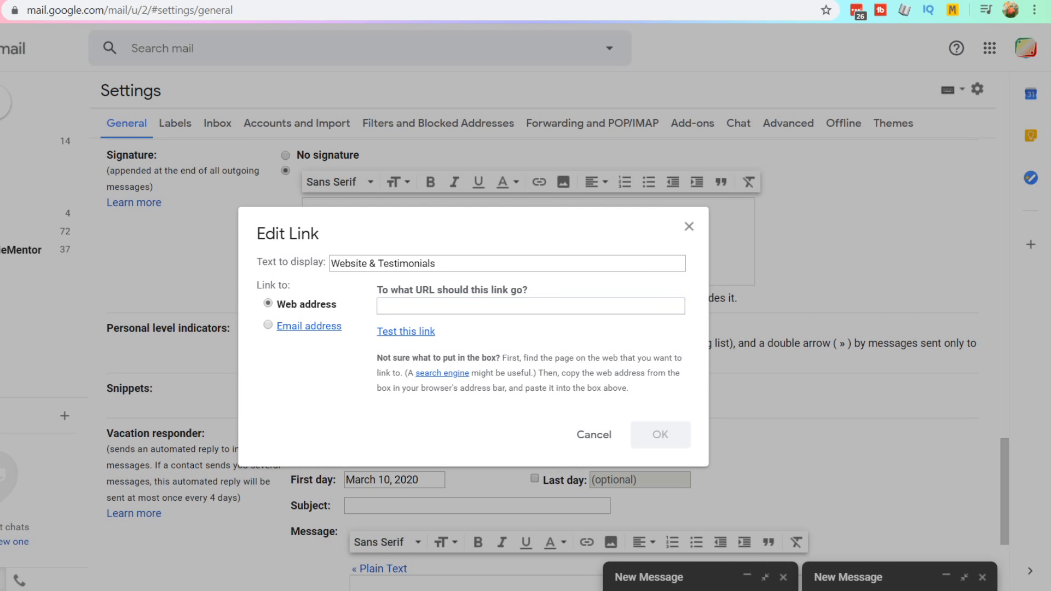
{"action": "left_click", "coordinate": [441, 305]}
{"action": "type", "text": "https://conniezabala.com/"}
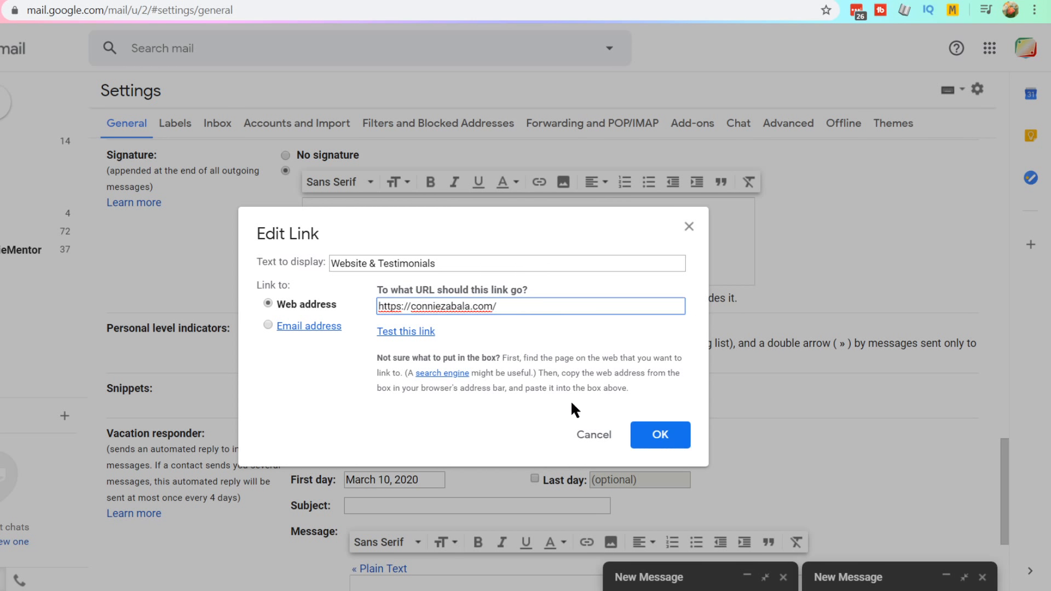
{"action": "left_click", "coordinate": [647, 447]}
Make the "Website & Testimonials" link text bold.
{"action": "left_click_drag", "start_coordinate": [429, 266], "coordinate": [296, 272]}
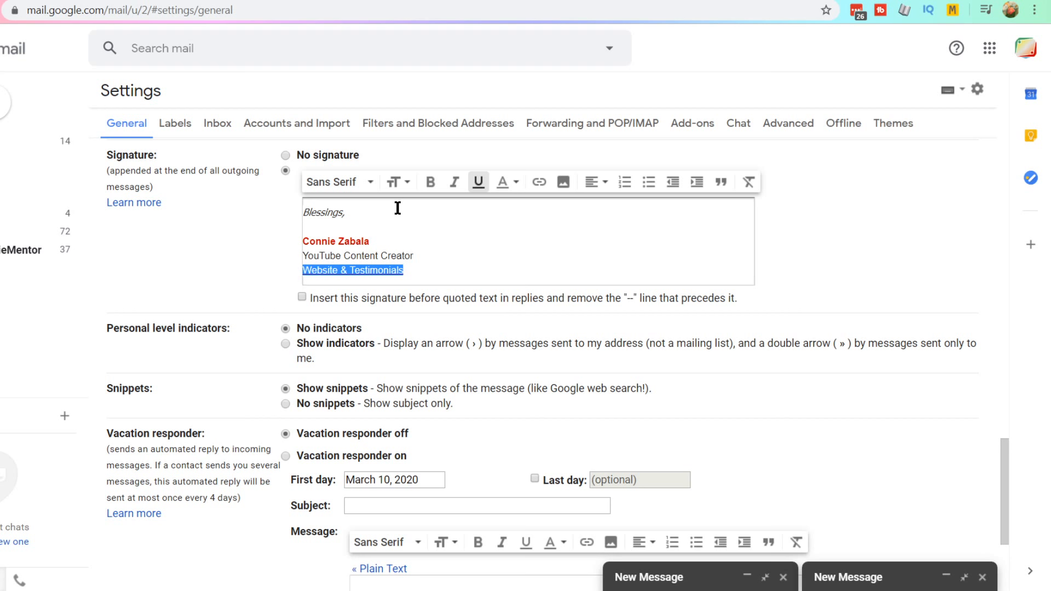
{"action": "left_click", "coordinate": [430, 182]}
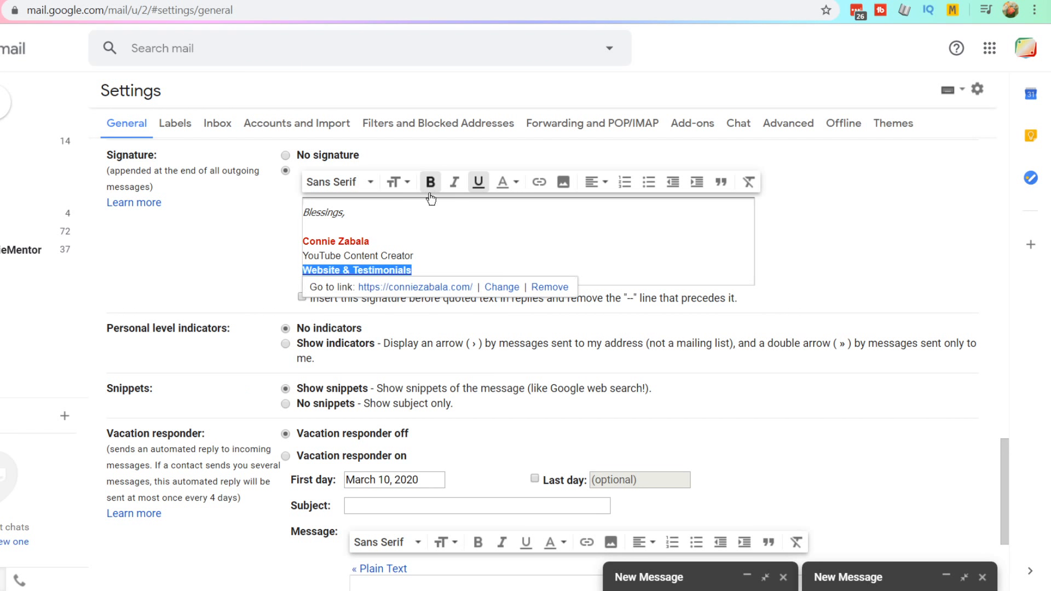
{"action": "left_click", "coordinate": [442, 229]}
Add the line "Connect with via:" below the website link, followed by a new empty line.
{"action": "scroll", "coordinate": [441, 228], "scroll_direction": "down", "scroll_amount": 2}
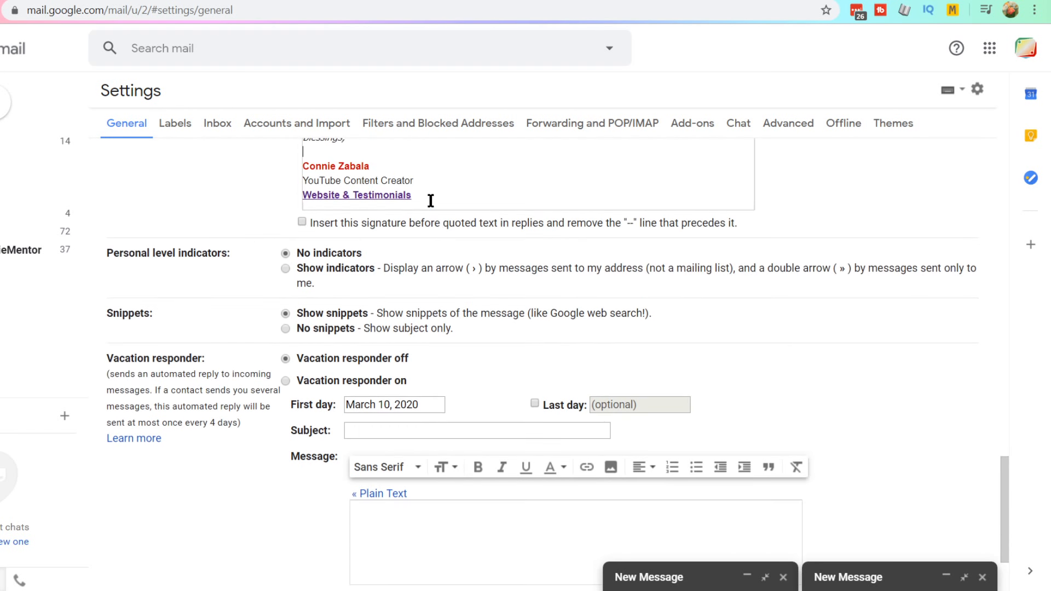
{"action": "left_click", "coordinate": [430, 199]}
{"action": "key", "text": "Return"}
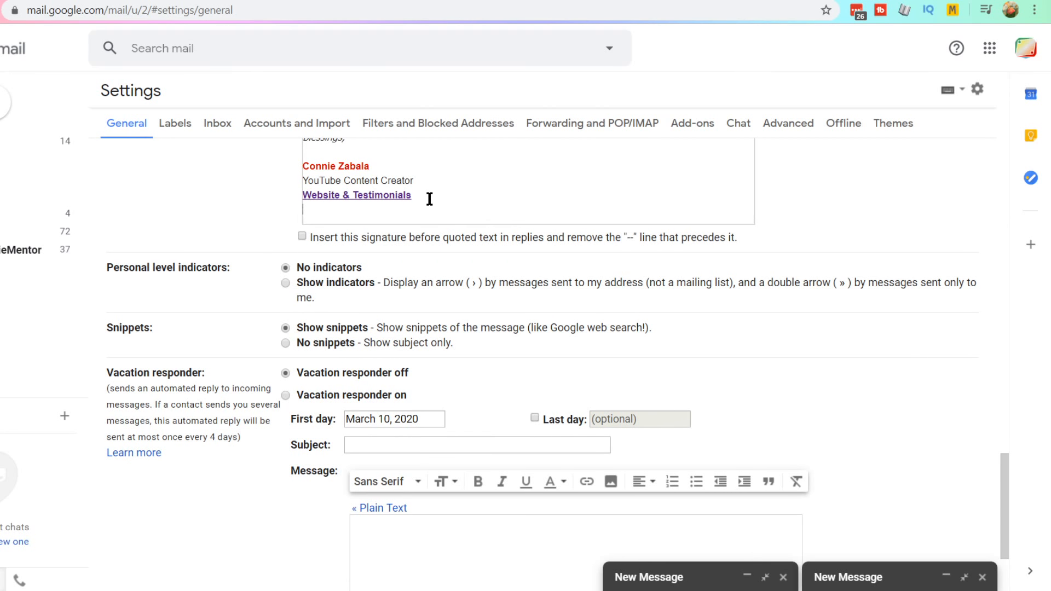
{"action": "type", "text": "Connect with via:"}
{"action": "key", "text": "Return"}
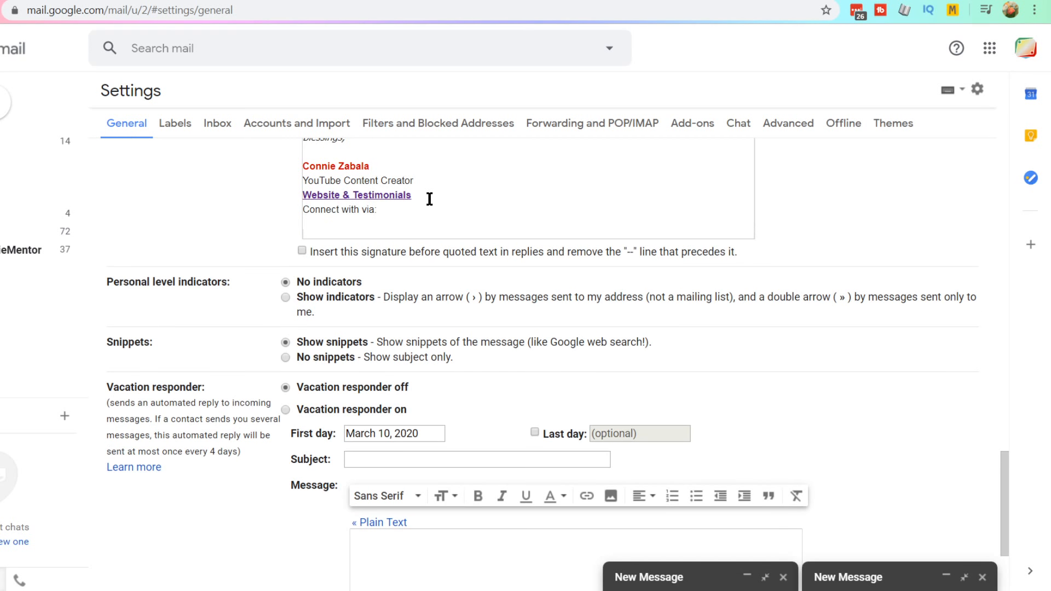
Enter "LinkedIn | YouTube | Pinterest | Instagram" on the line below "Connect with via:".
{"action": "type", "text": "L"}
{"action": "type", "text": "inkedIn"}
{"action": "type", "text": " | YouTube"}
{"action": "type", "text": " |"}
{"action": "type", "text": " Instra"}
{"action": "key", "text": "BackSpace"}
{"action": "key", "text": "BackSpace"}
{"action": "key", "text": "BackSpace"}
{"action": "key", "text": "BackSpace"}
{"action": "key", "text": "BackSpace"}
{"action": "key", "text": "BackSpace"}
{"action": "type", "text": "{"}
{"action": "key", "text": "BackSpace"}
{"action": "type", "text": "Pim"}
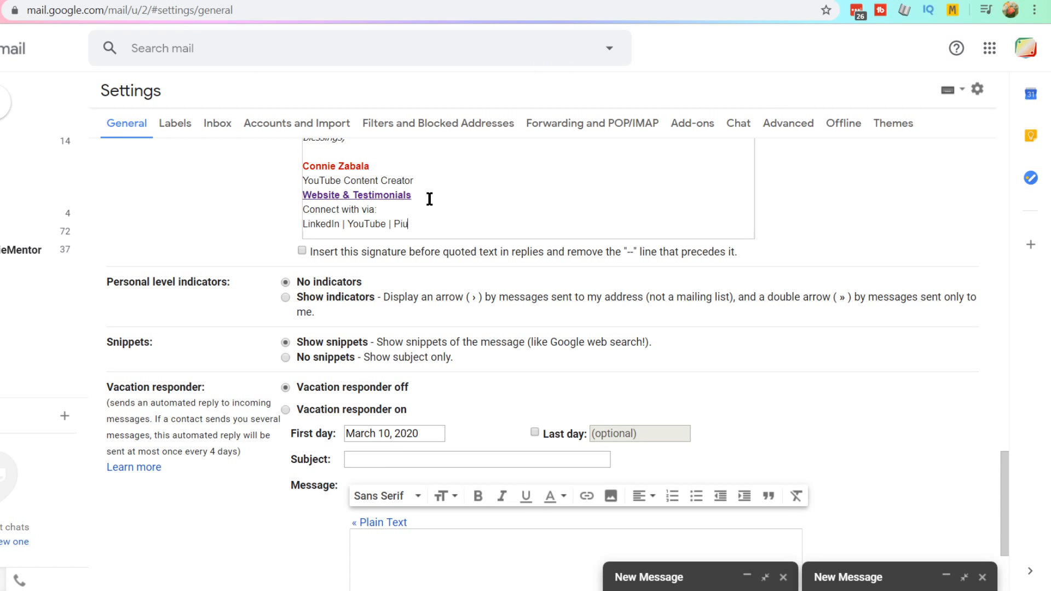
{"action": "key", "text": "BackSpace"}
{"action": "type", "text": "nterest | Instagram"}
Link the word "LinkedIn" in the signature to the owner's LinkedIn profile address.
{"action": "key", "text": "ctrl+shift+Right"}
{"action": "key", "text": "shift+Left"}
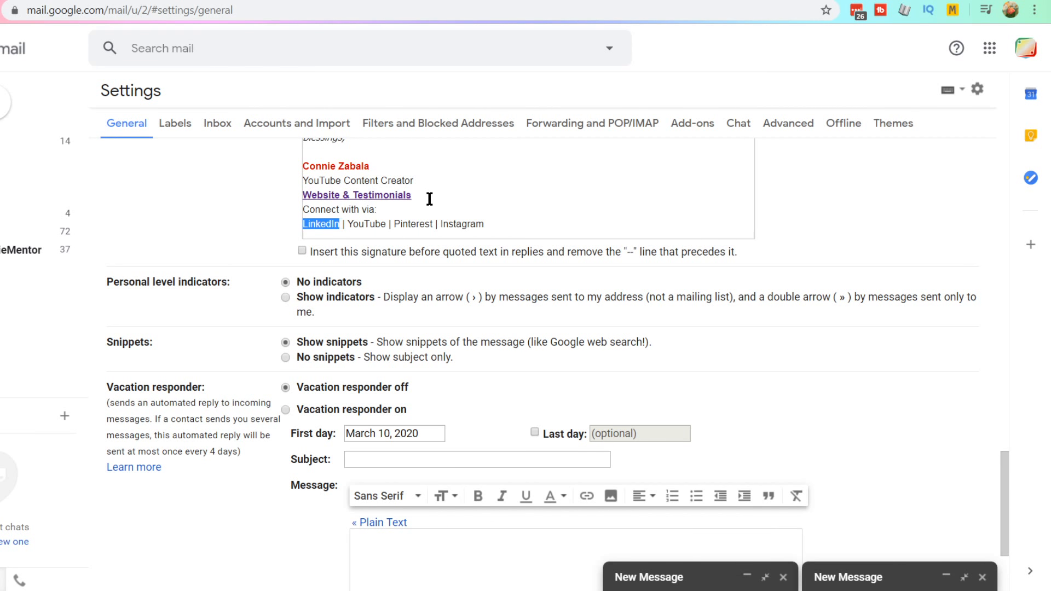
{"action": "scroll", "coordinate": [430, 199], "scroll_direction": "up", "scroll_amount": 1}
{"action": "left_click", "coordinate": [539, 181]}
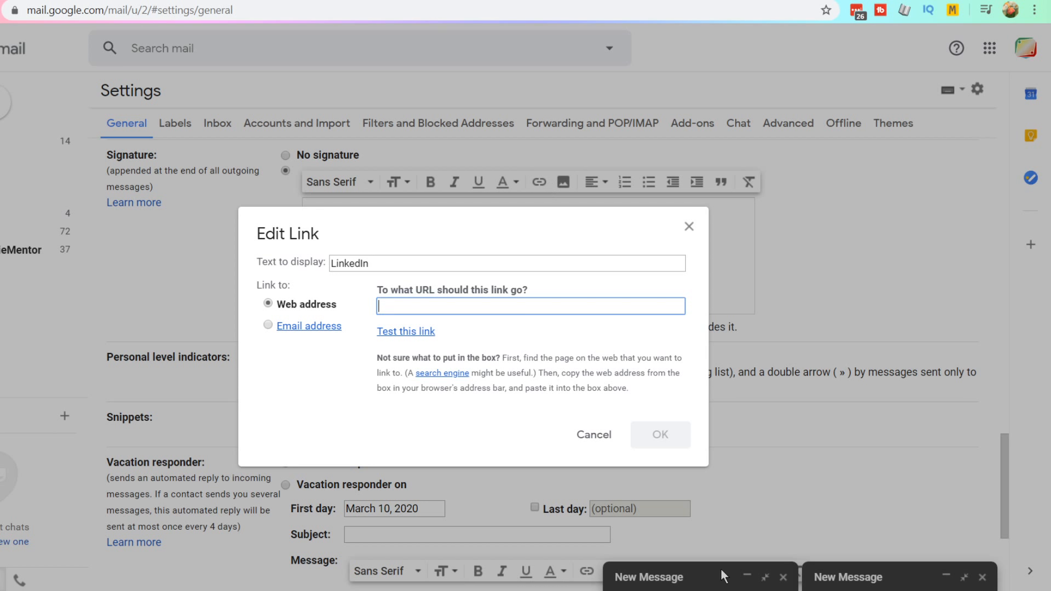
{"action": "left_click", "coordinate": [723, 590]}
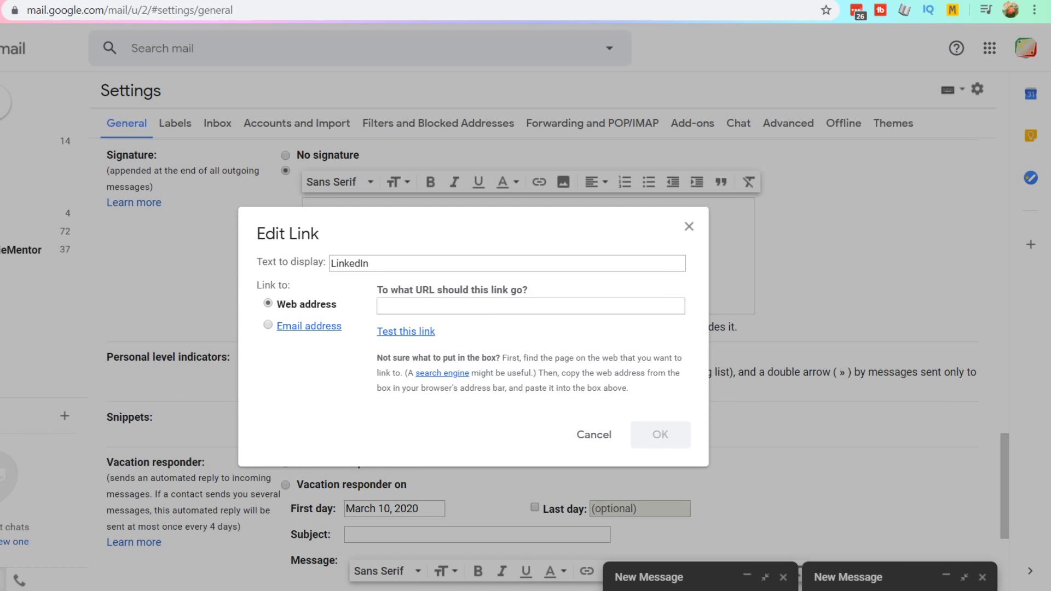
{"action": "left_click", "coordinate": [404, 304]}
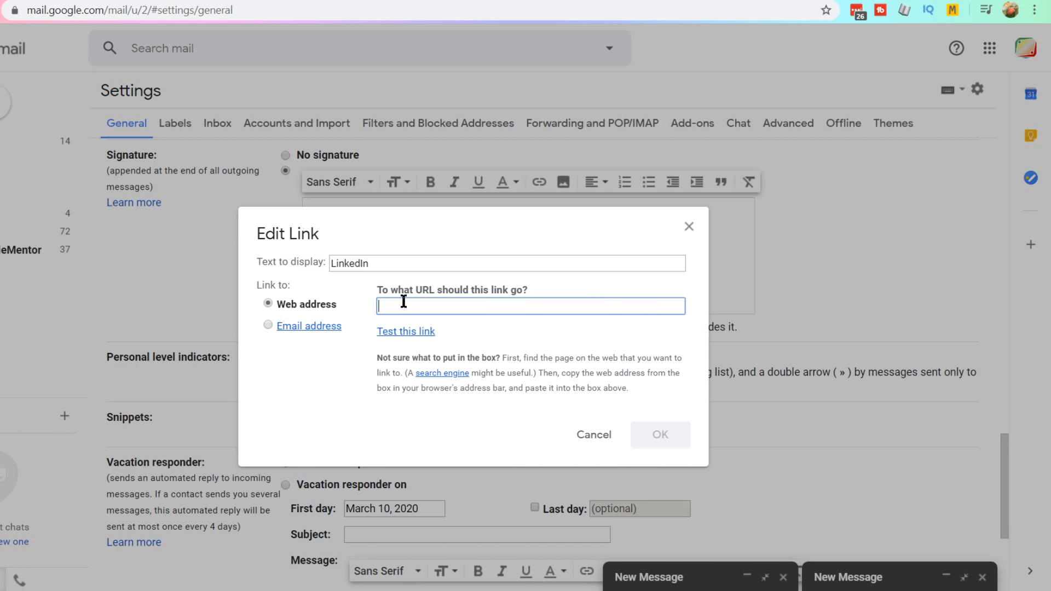
{"action": "type", "text": "https://www.linkedin.com/in/mcszabala/"}
{"action": "left_click", "coordinate": [677, 436]}
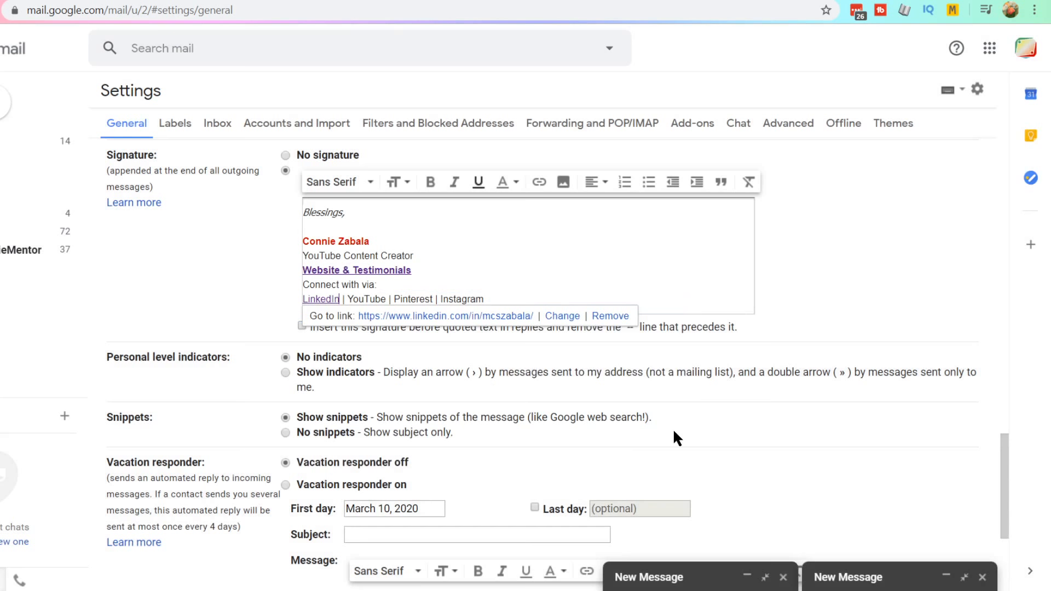
Link the word "YouTube" in the signature to the owner's YouTube channel address.
{"action": "left_click", "coordinate": [384, 298]}
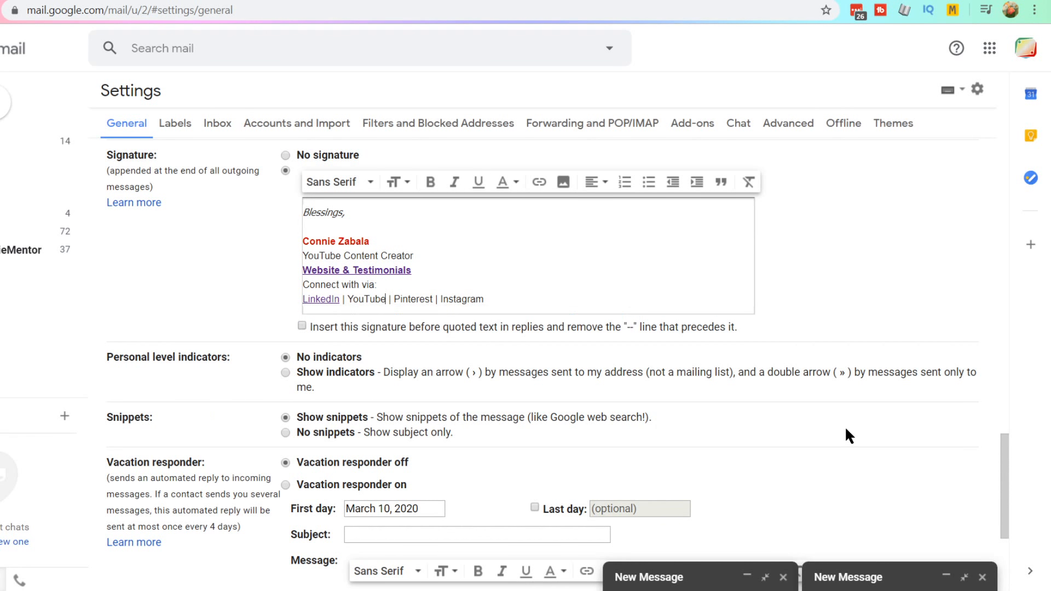
{"action": "key", "text": "ctrl+shift+Left"}
{"action": "left_click", "coordinate": [410, 283]}
{"action": "left_click_drag", "start_coordinate": [389, 298], "coordinate": [349, 303]}
{"action": "left_click", "coordinate": [539, 182]}
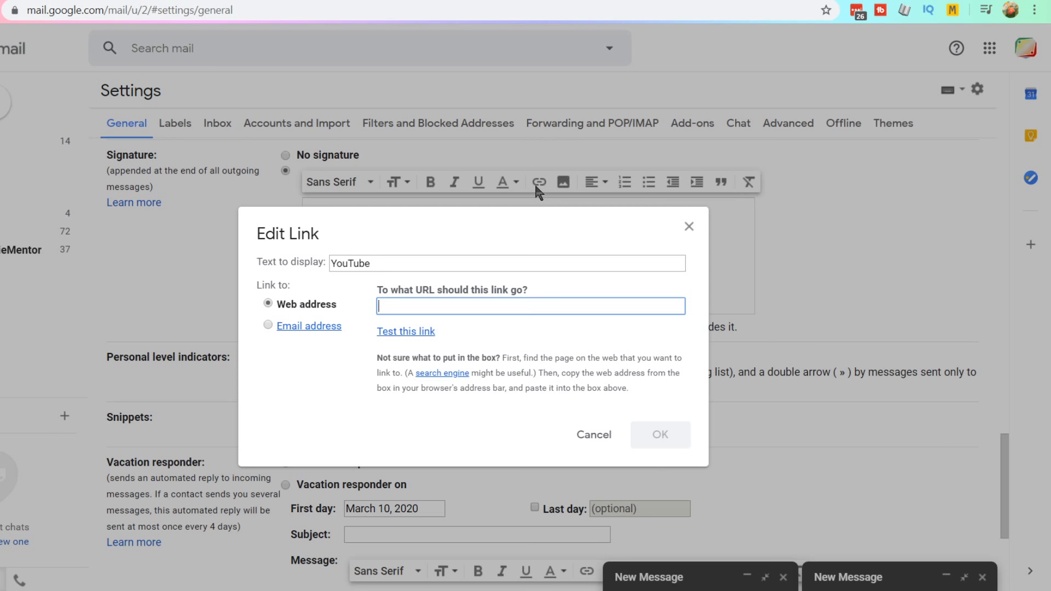
{"action": "left_click", "coordinate": [702, 549]}
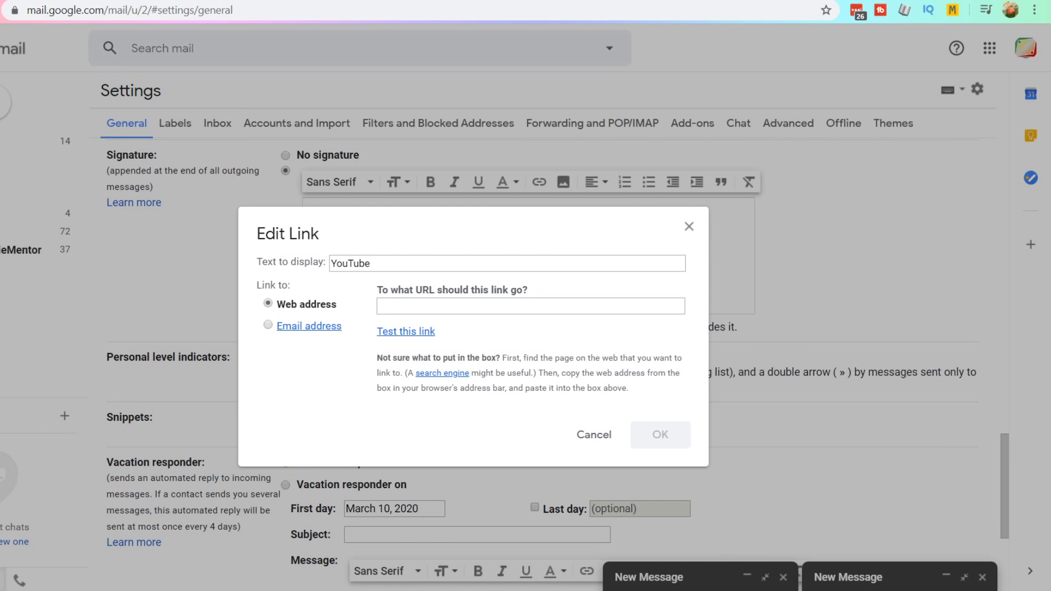
{"action": "left_click", "coordinate": [518, 306]}
{"action": "type", "text": "https://www.youtube.com/channel/UCaaVkH4QNfl6n3ItBwP-9Aw"}
{"action": "left_click", "coordinate": [660, 434]}
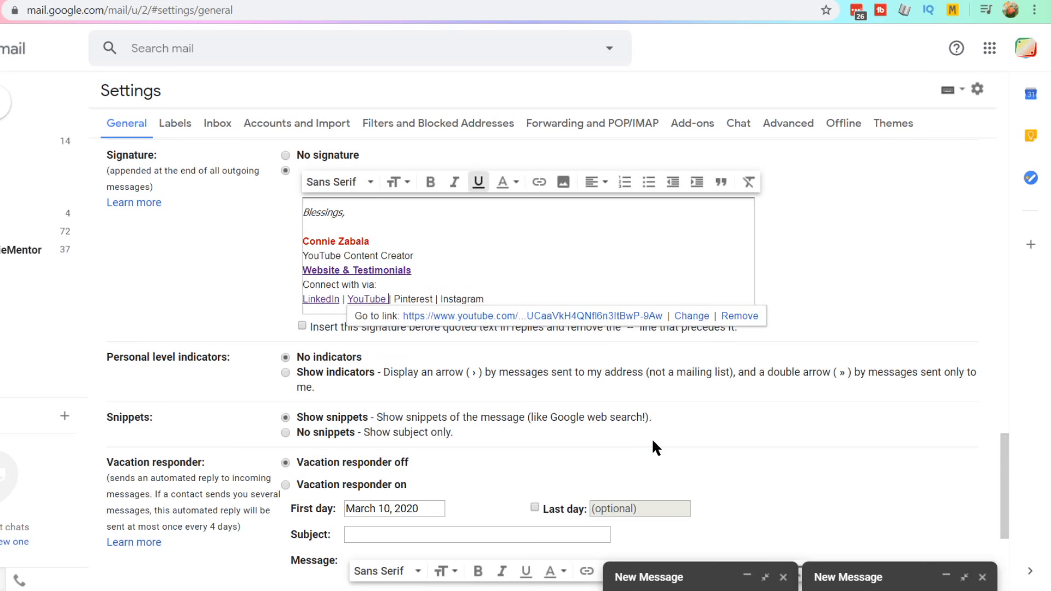
{"action": "left_click_drag", "start_coordinate": [436, 300], "coordinate": [415, 314]}
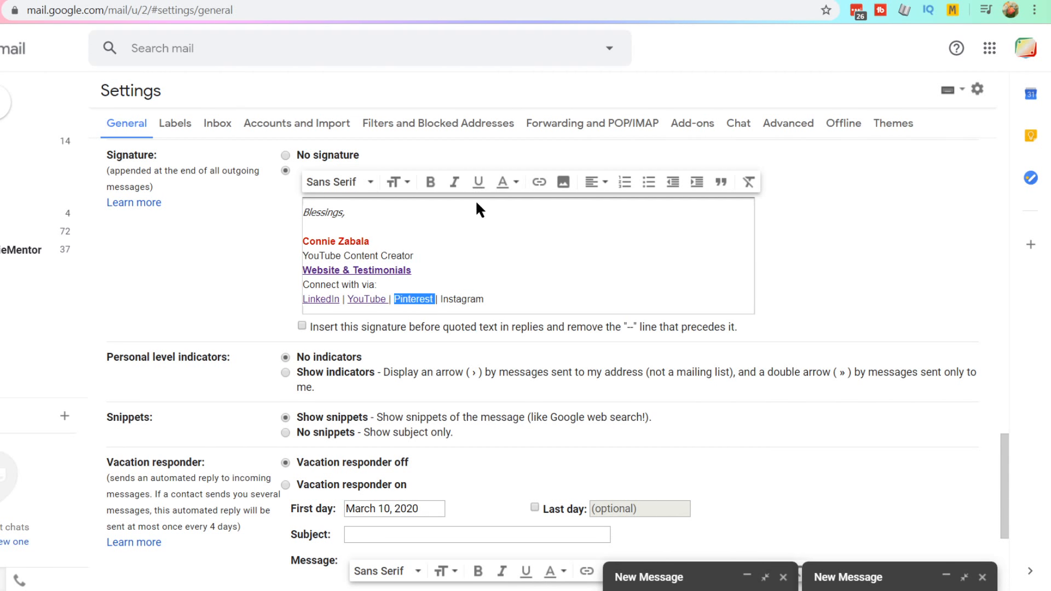
{"action": "left_click", "coordinate": [539, 182]}
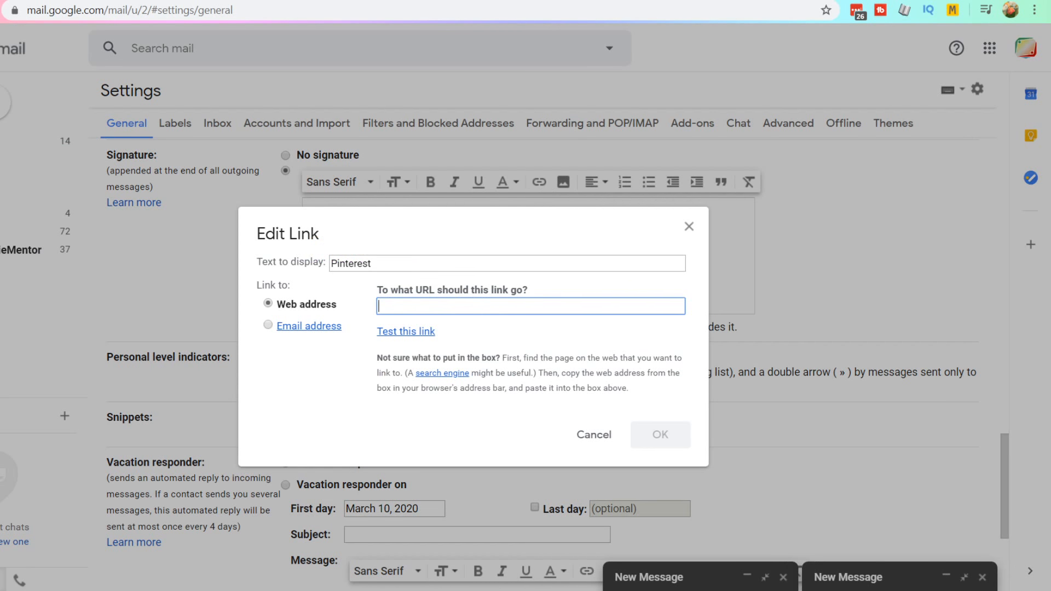
{"action": "left_click", "coordinate": [765, 590]}
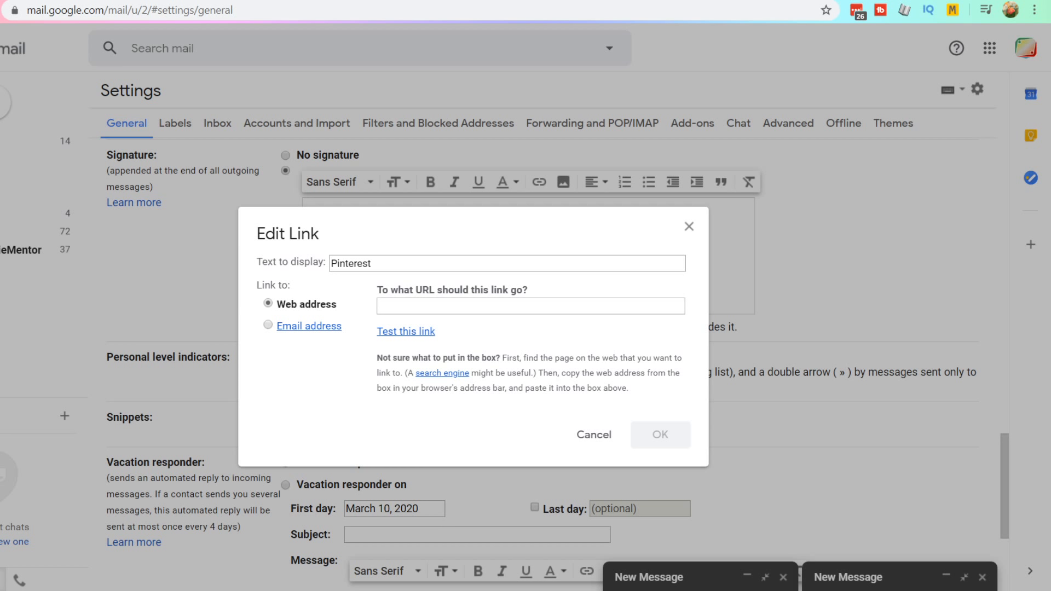
{"action": "left_click", "coordinate": [527, 304]}
{"action": "type", "text": "https://www.pinterest.ph/theVAindustry/"}
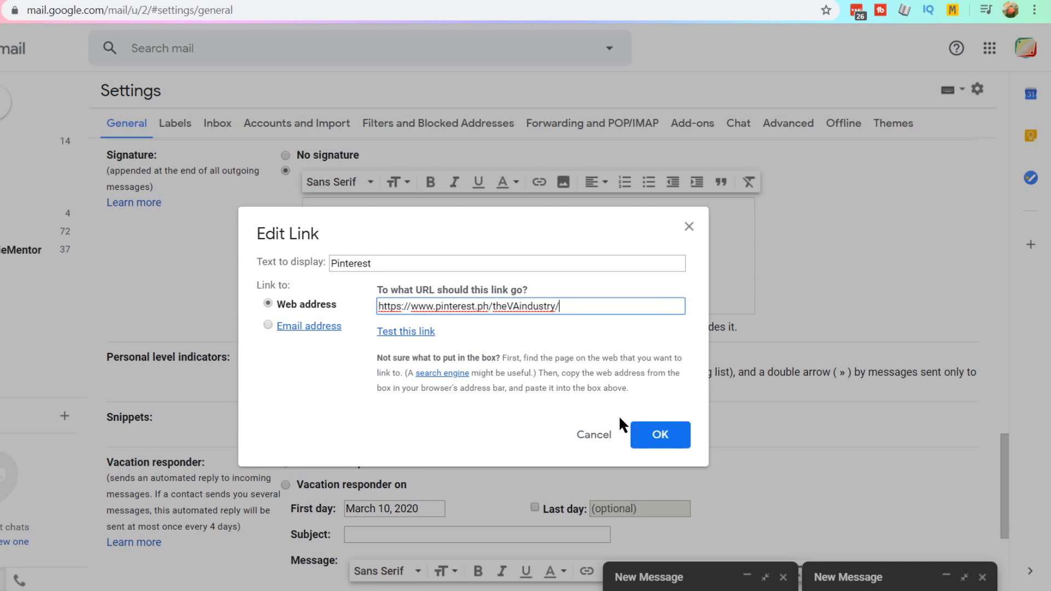
{"action": "left_click", "coordinate": [660, 434]}
{"action": "left_click", "coordinate": [669, 338]}
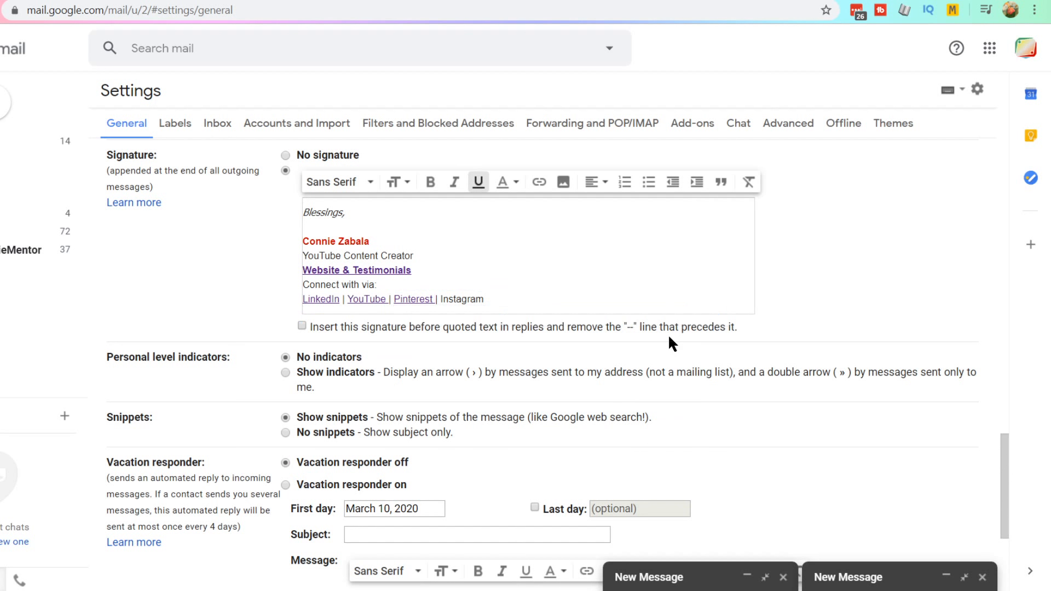
{"action": "left_click_drag", "start_coordinate": [439, 299], "coordinate": [490, 300]}
{"action": "left_click", "coordinate": [539, 185]}
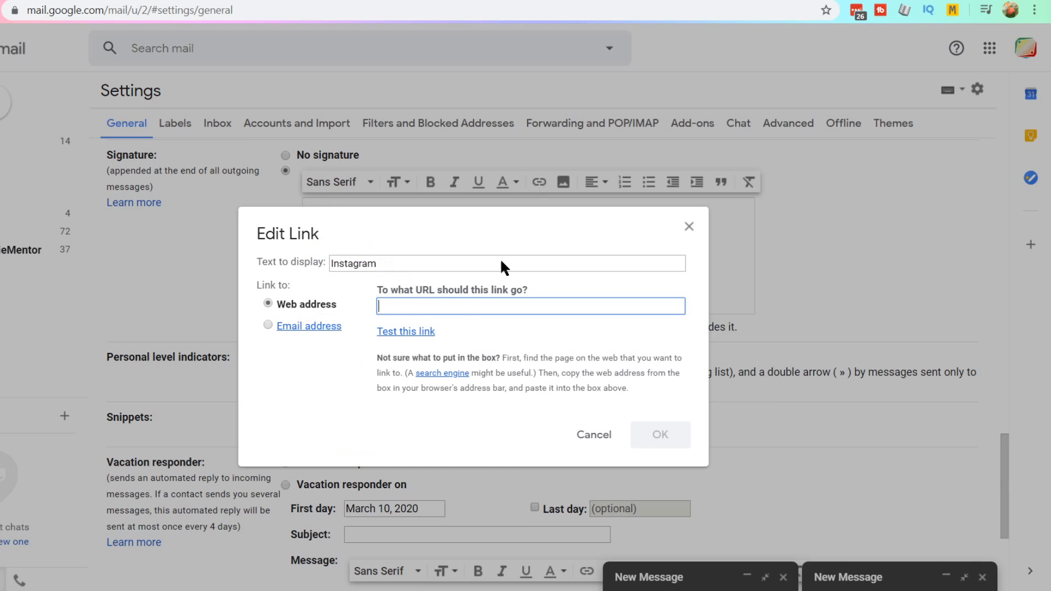
{"action": "left_click", "coordinate": [723, 590]}
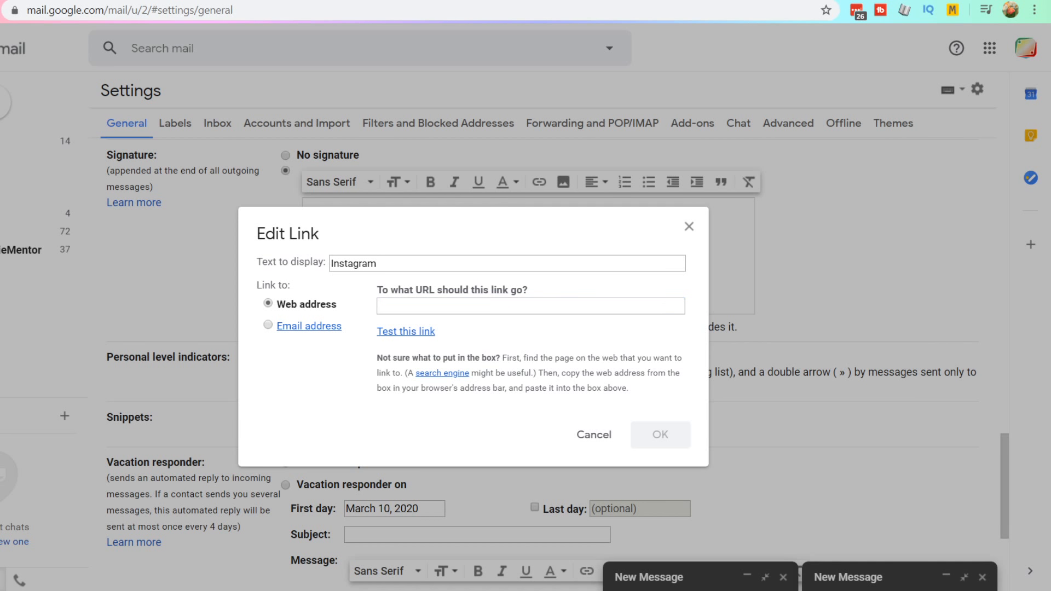
{"action": "left_click", "coordinate": [415, 305]}
{"action": "type", "text": "https://www.instagram.com/theVAindustry/"}
{"action": "left_click", "coordinate": [676, 435]}
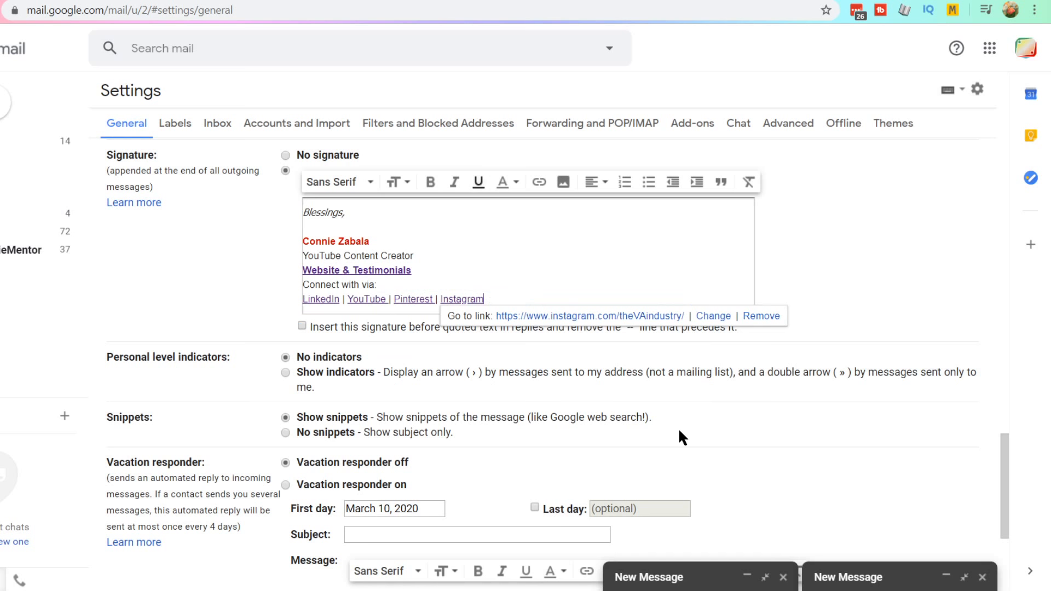
{"action": "left_click", "coordinate": [579, 230]}
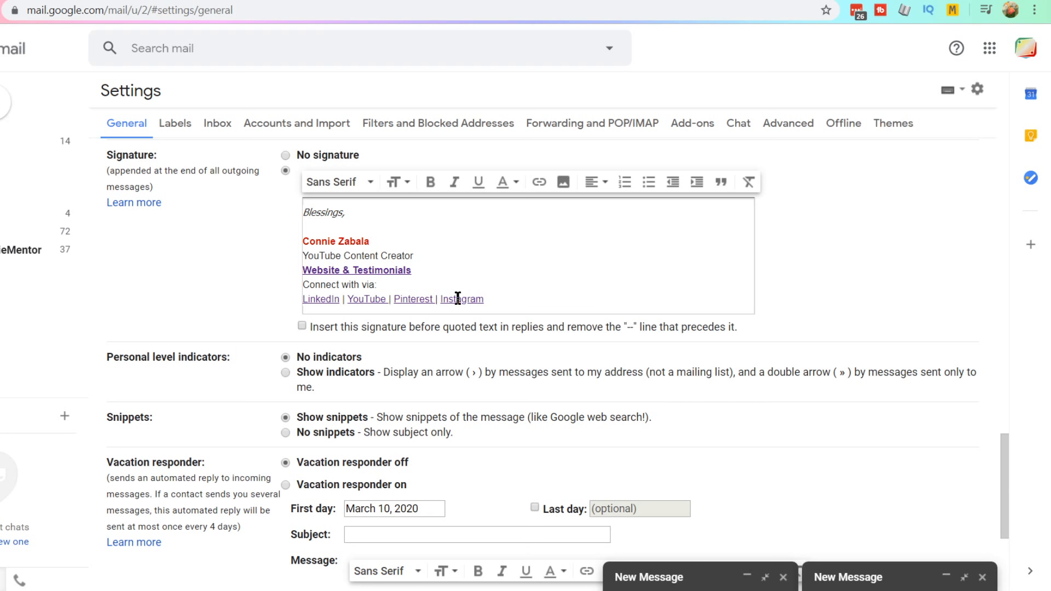
Italicize the "Connect with via:" line in the signature and save the settings changes.
{"action": "left_click_drag", "start_coordinate": [413, 279], "coordinate": [283, 289]}
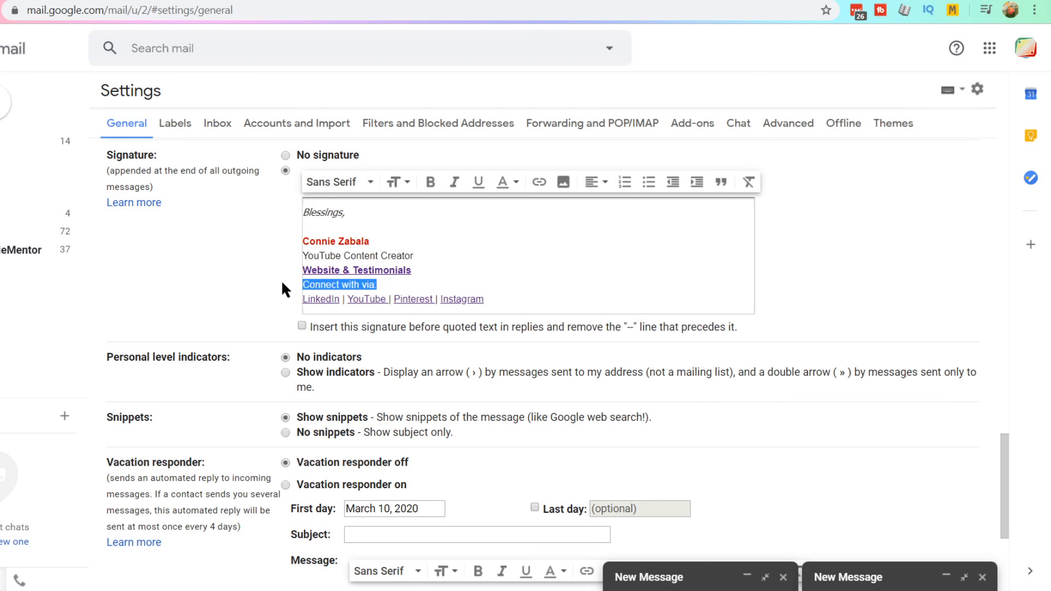
{"action": "left_click", "coordinate": [454, 182]}
{"action": "left_click", "coordinate": [509, 246]}
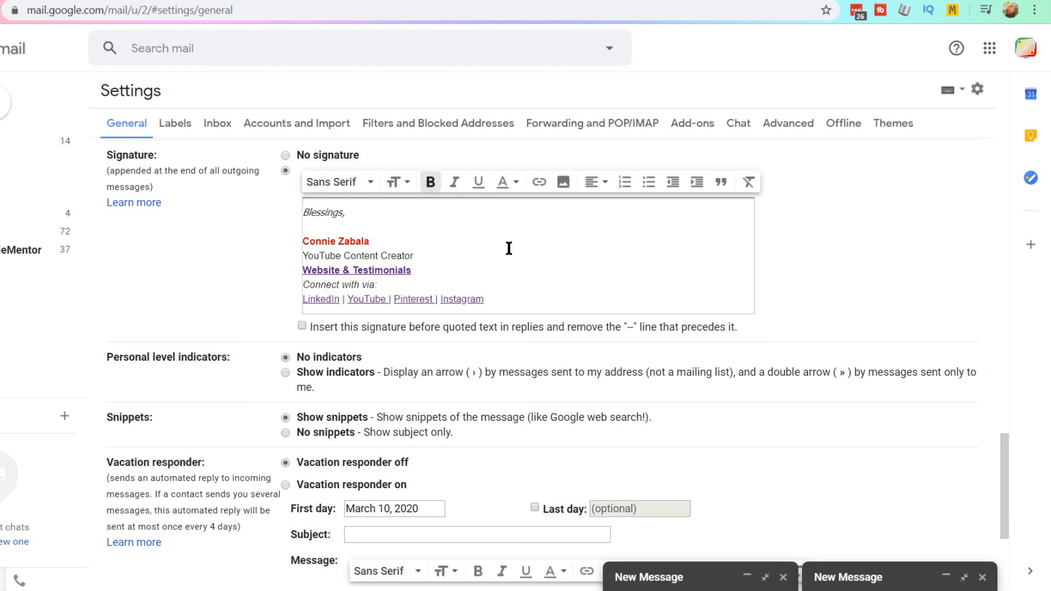
{"action": "scroll", "coordinate": [481, 474], "scroll_direction": "down", "scroll_amount": 4}
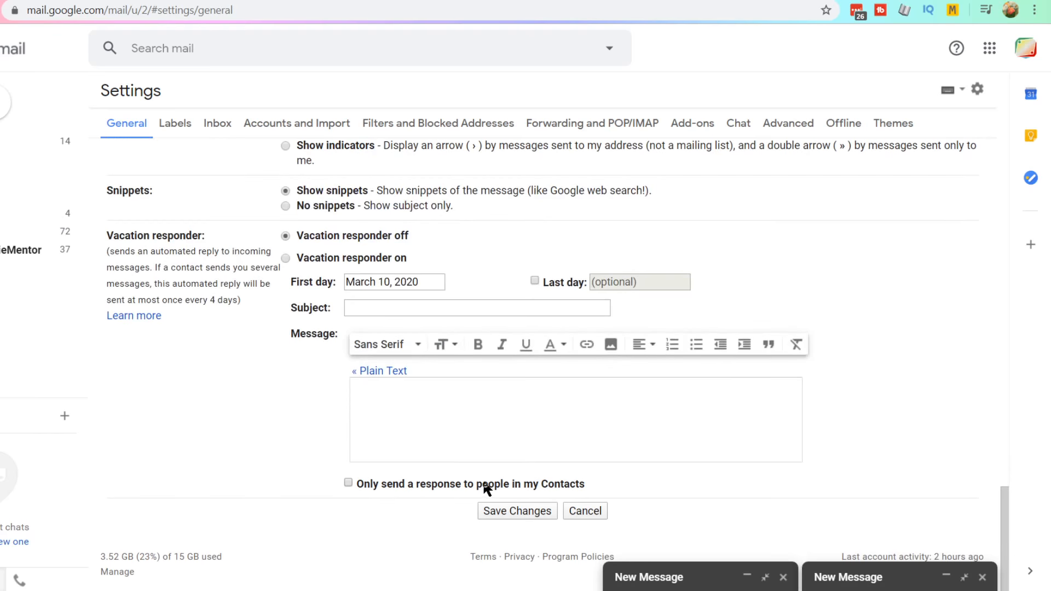
{"action": "left_click", "coordinate": [515, 510]}
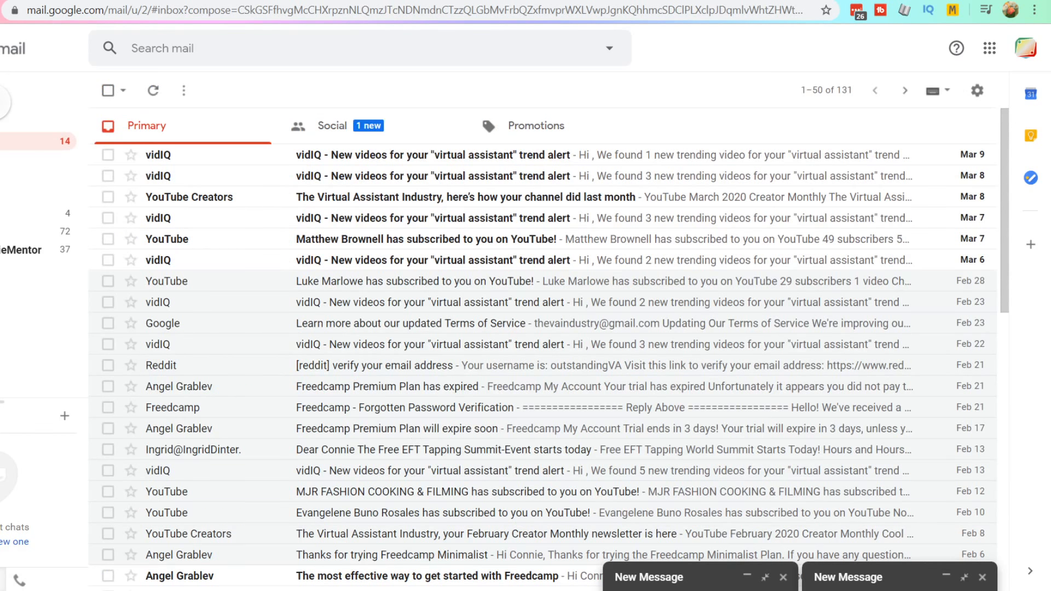
Compose a new message and examine the text signature inserted in its body.
{"action": "left_click", "coordinate": [4, 101]}
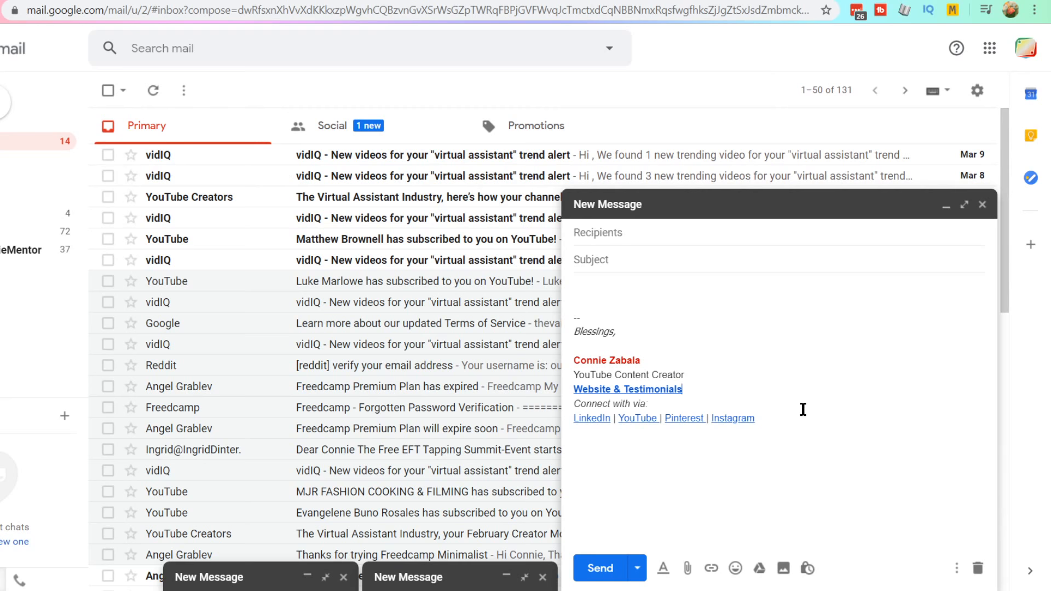
{"action": "mouse_move", "coordinate": [766, 415]}
{"action": "left_mouse_down"}
{"action": "mouse_move", "coordinate": [580, 391]}
{"action": "mouse_move", "coordinate": [575, 326]}
{"action": "left_mouse_up"}
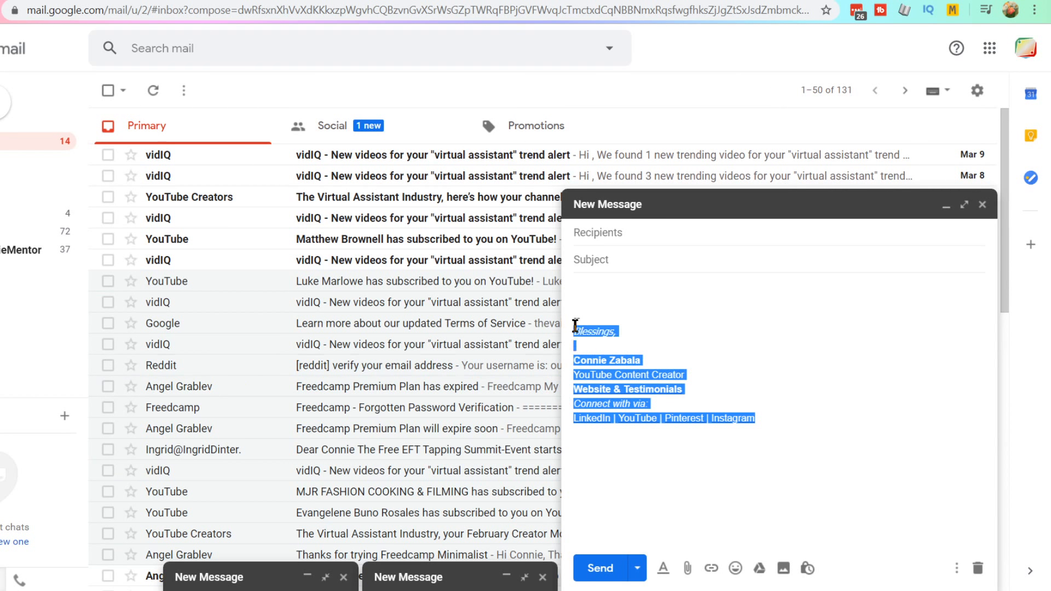
{"action": "left_click", "coordinate": [842, 354]}
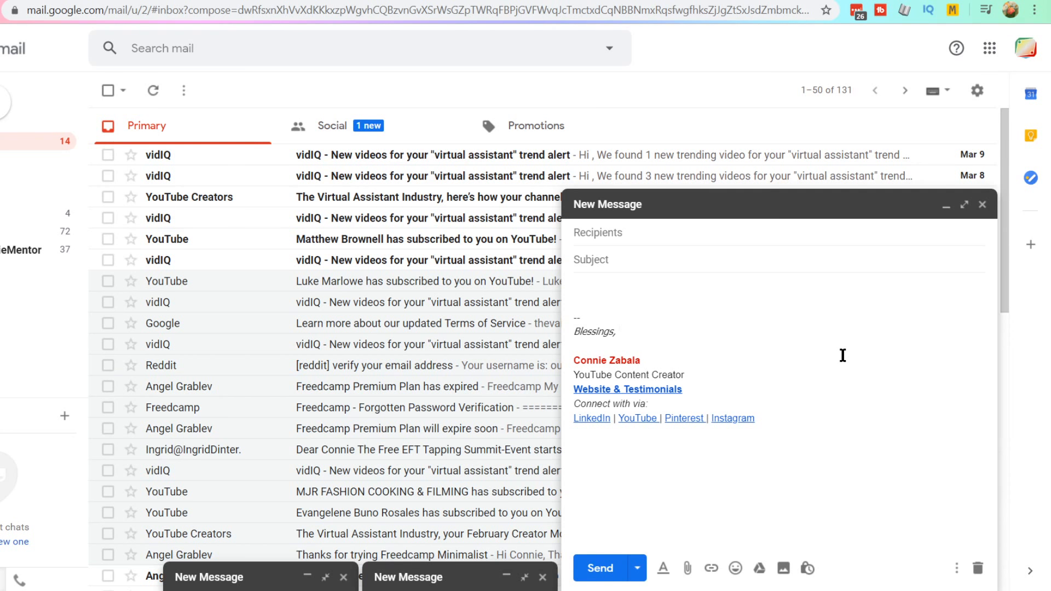
Check the link targets of Website & Testimonials, LinkedIn, YouTube and Pinterest in the new message's signature.
{"action": "left_click", "coordinate": [639, 389]}
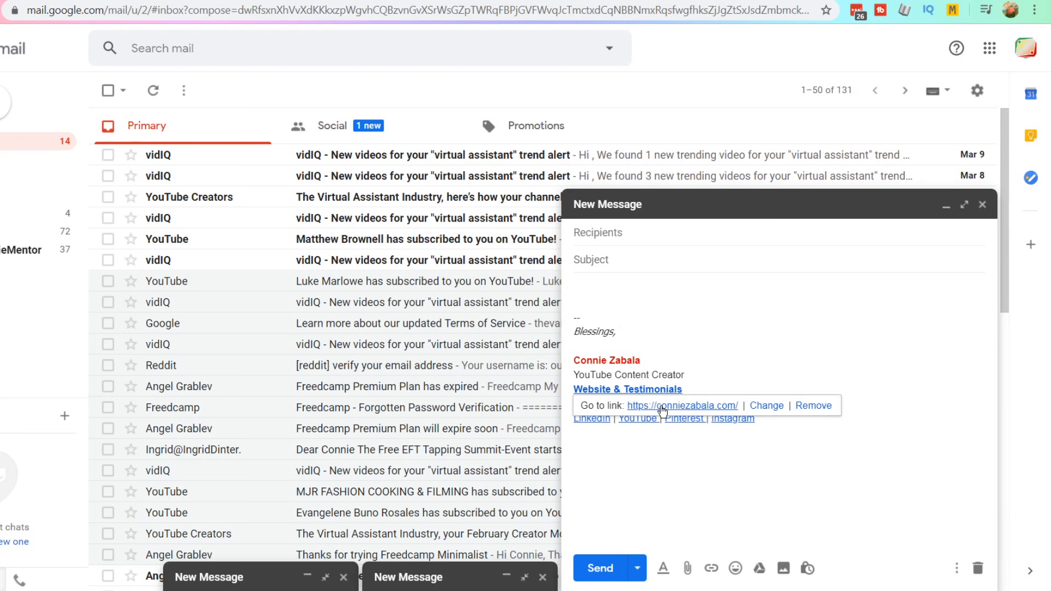
{"action": "left_click", "coordinate": [685, 375]}
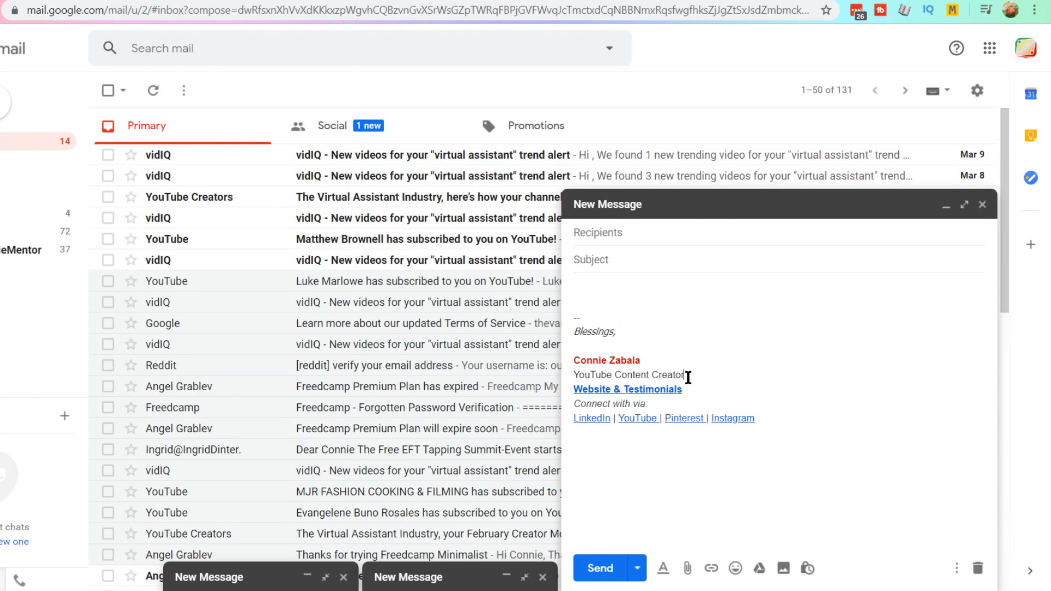
{"action": "left_click", "coordinate": [590, 418]}
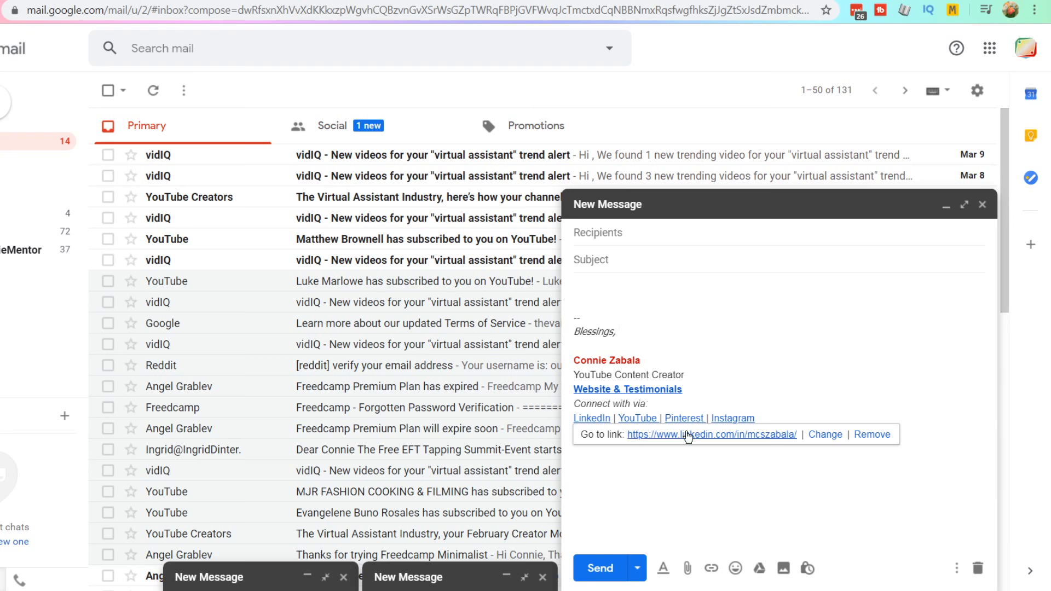
{"action": "left_click", "coordinate": [640, 416]}
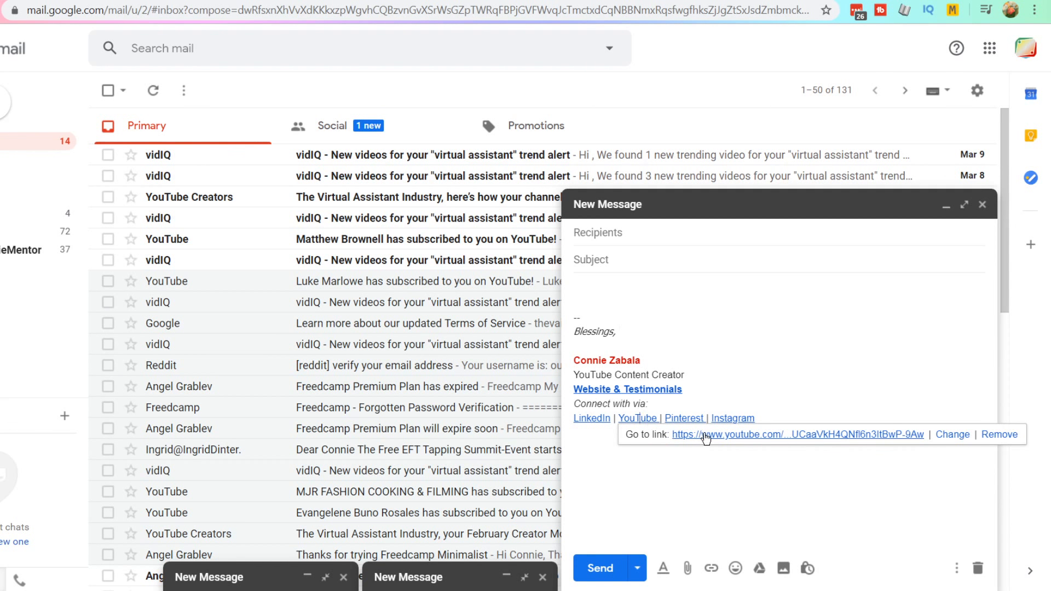
{"action": "left_click", "coordinate": [684, 417]}
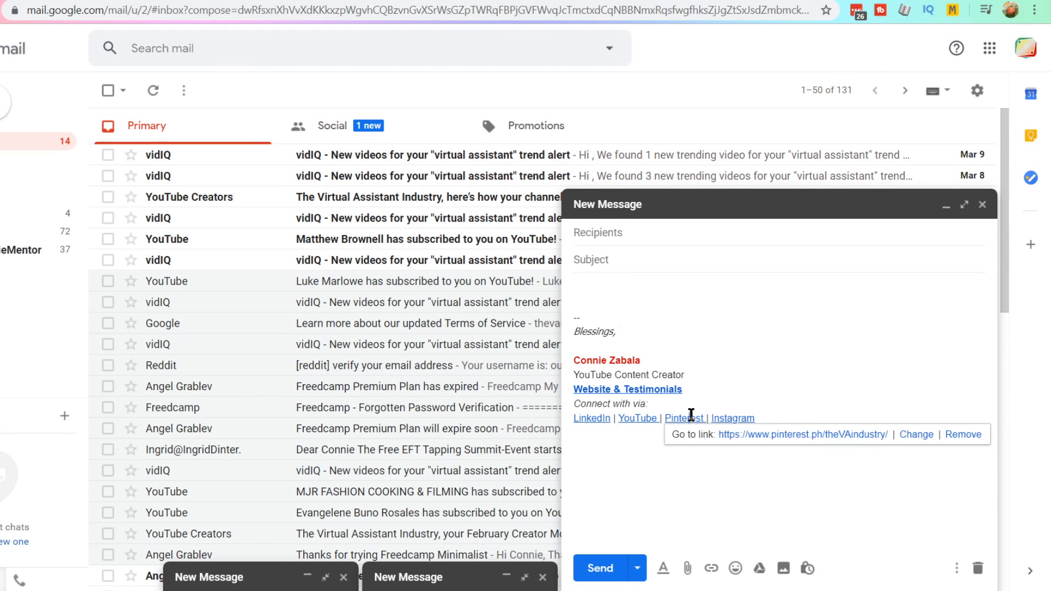
Test the signature's Instagram link by opening its target page, then close the page and return to the draft message.
{"action": "left_click", "coordinate": [726, 418]}
{"action": "left_click", "coordinate": [766, 434]}
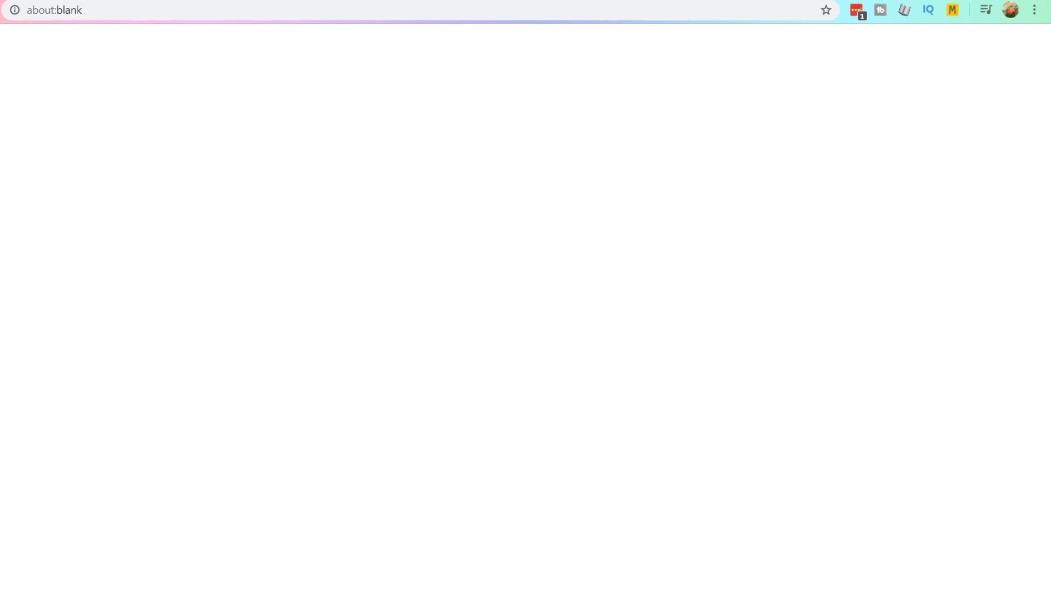
{"action": "key", "text": "ctrl+w"}
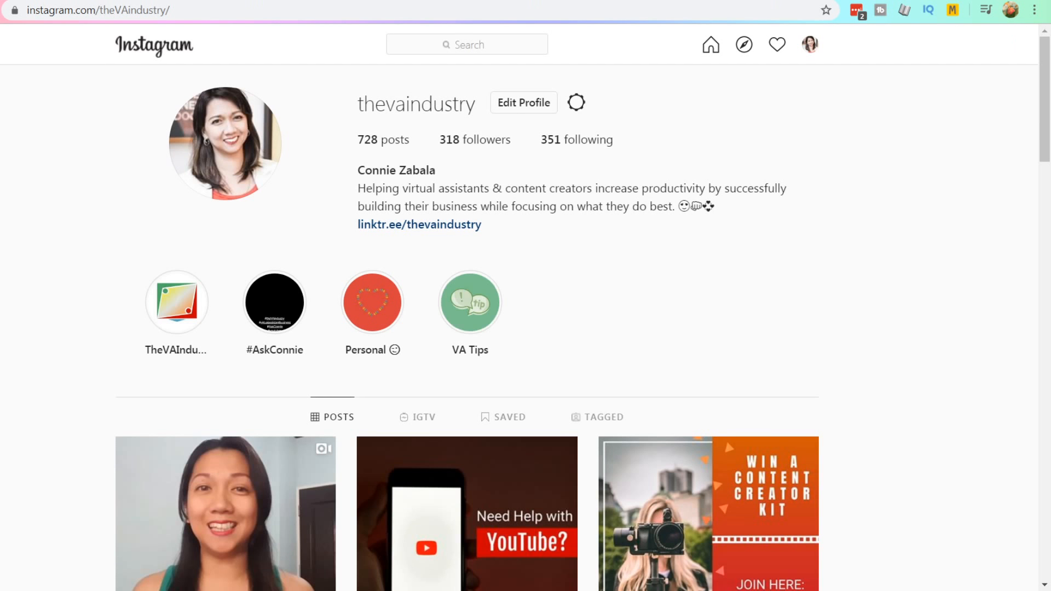
{"action": "key", "text": "ctrl+w"}
{"action": "key", "text": "ctrl+w"}
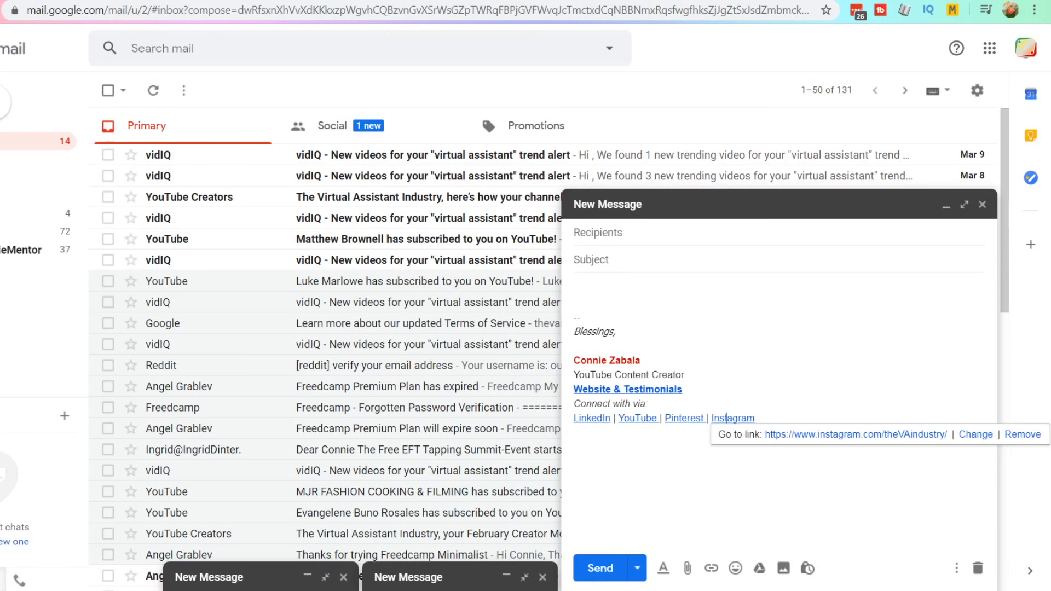
{"action": "left_click", "coordinate": [679, 313]}
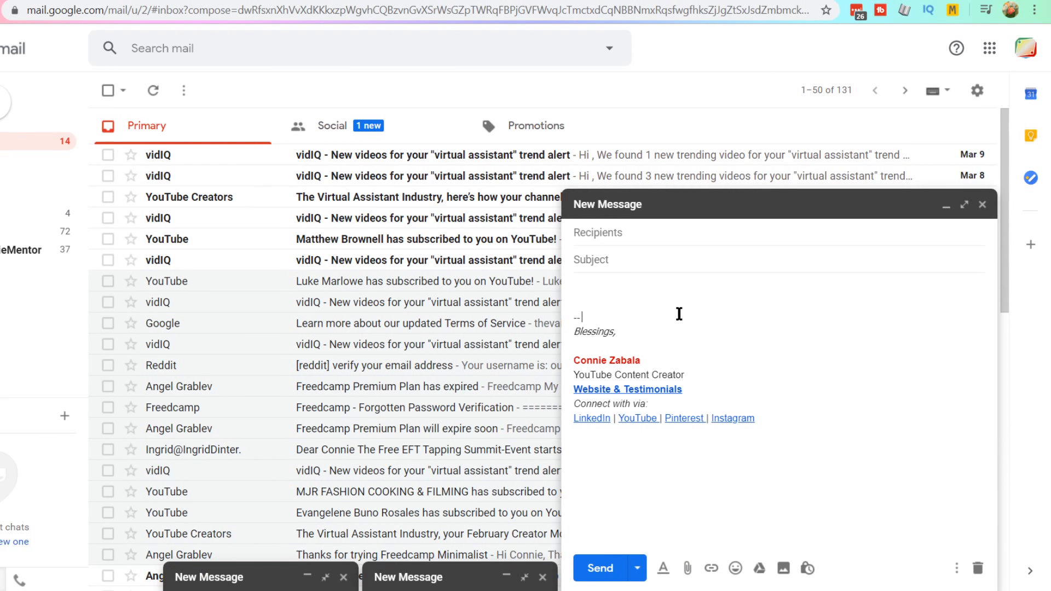